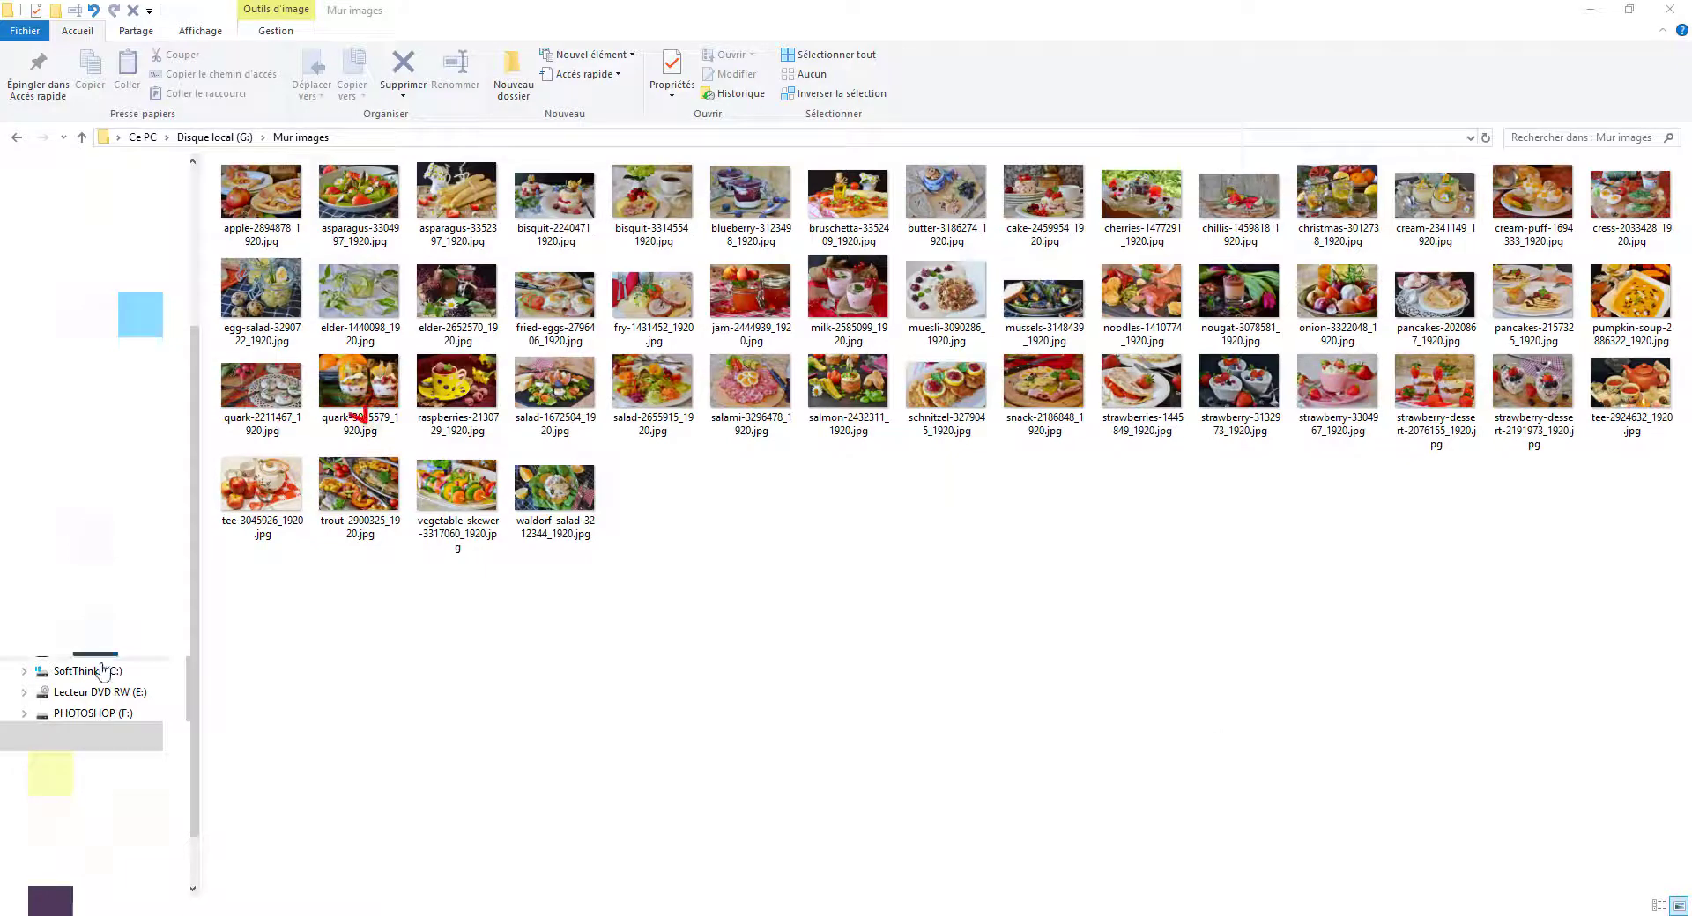
Open the Support Files folder at C:\Programmes\Adobe\Adobe Photoshop CC 2018\Locales\fr_FR in File Explorer
{"action": "left_click", "coordinate": [85, 670]}
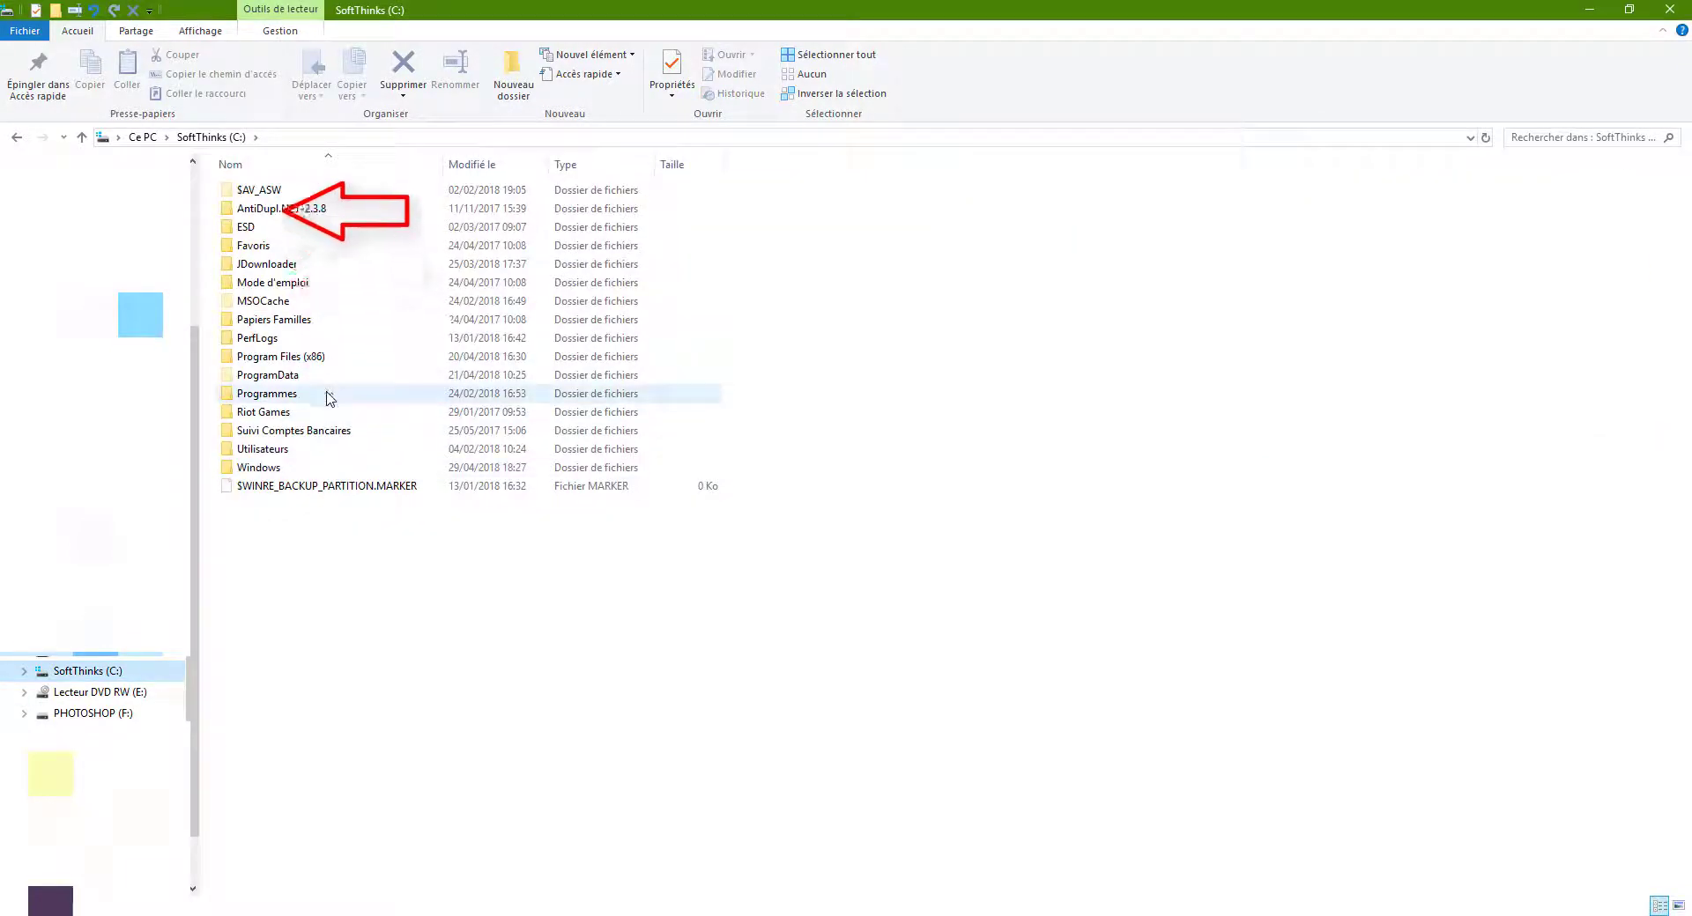
{"action": "double_click", "coordinate": [330, 394]}
{"action": "double_click", "coordinate": [310, 211]}
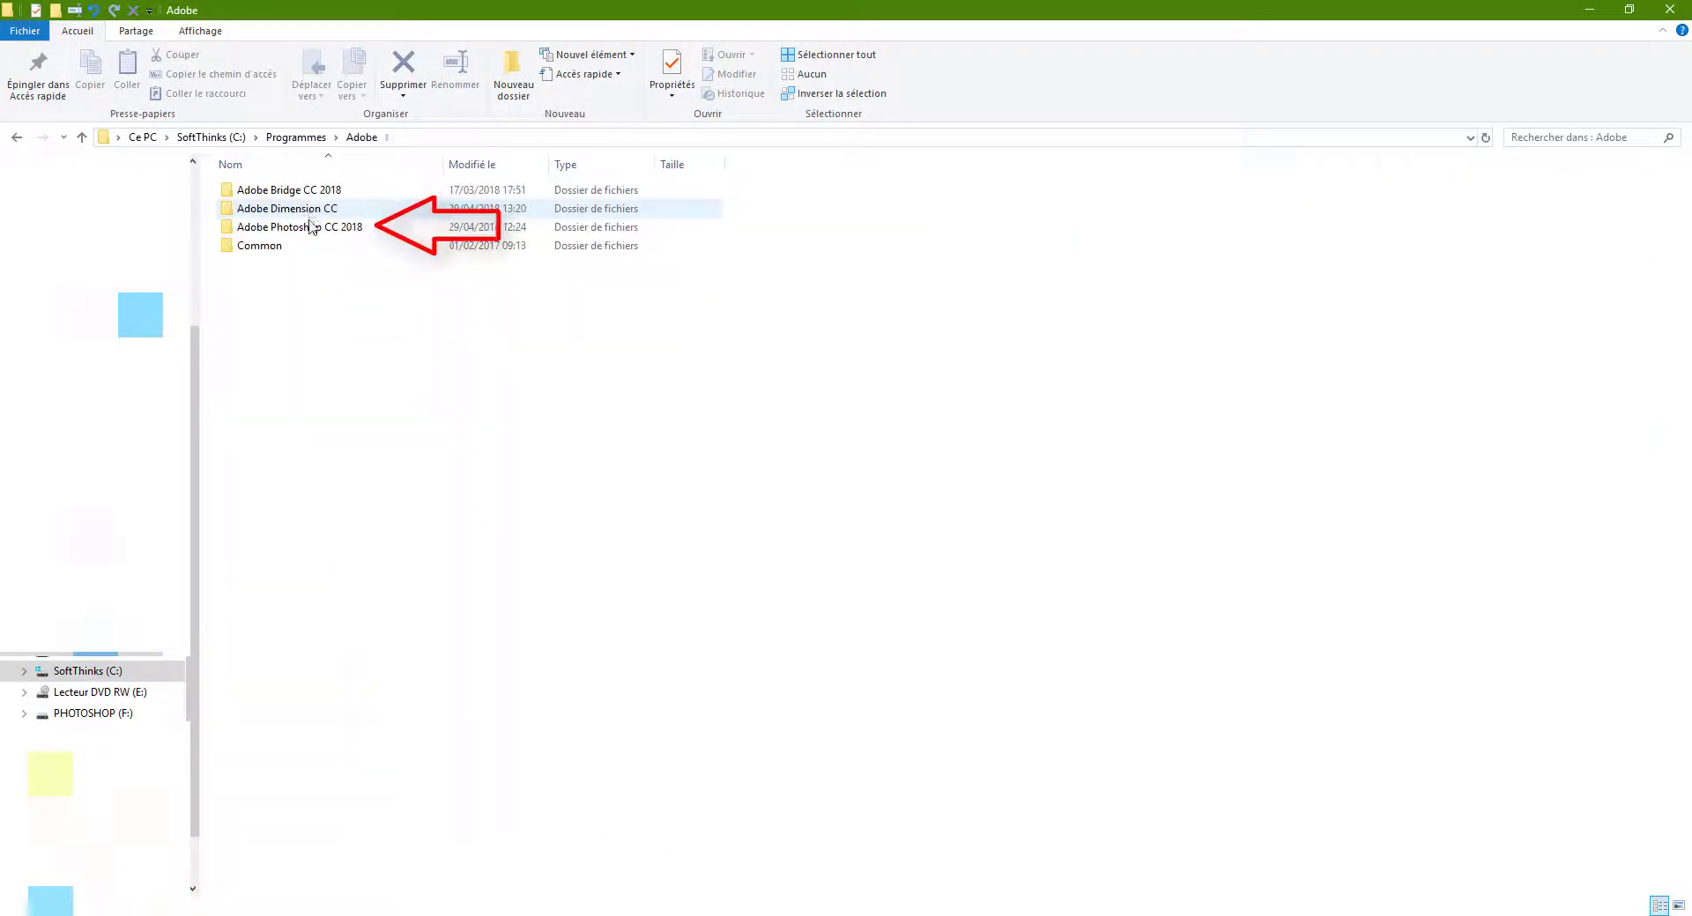
{"action": "double_click", "coordinate": [309, 228]}
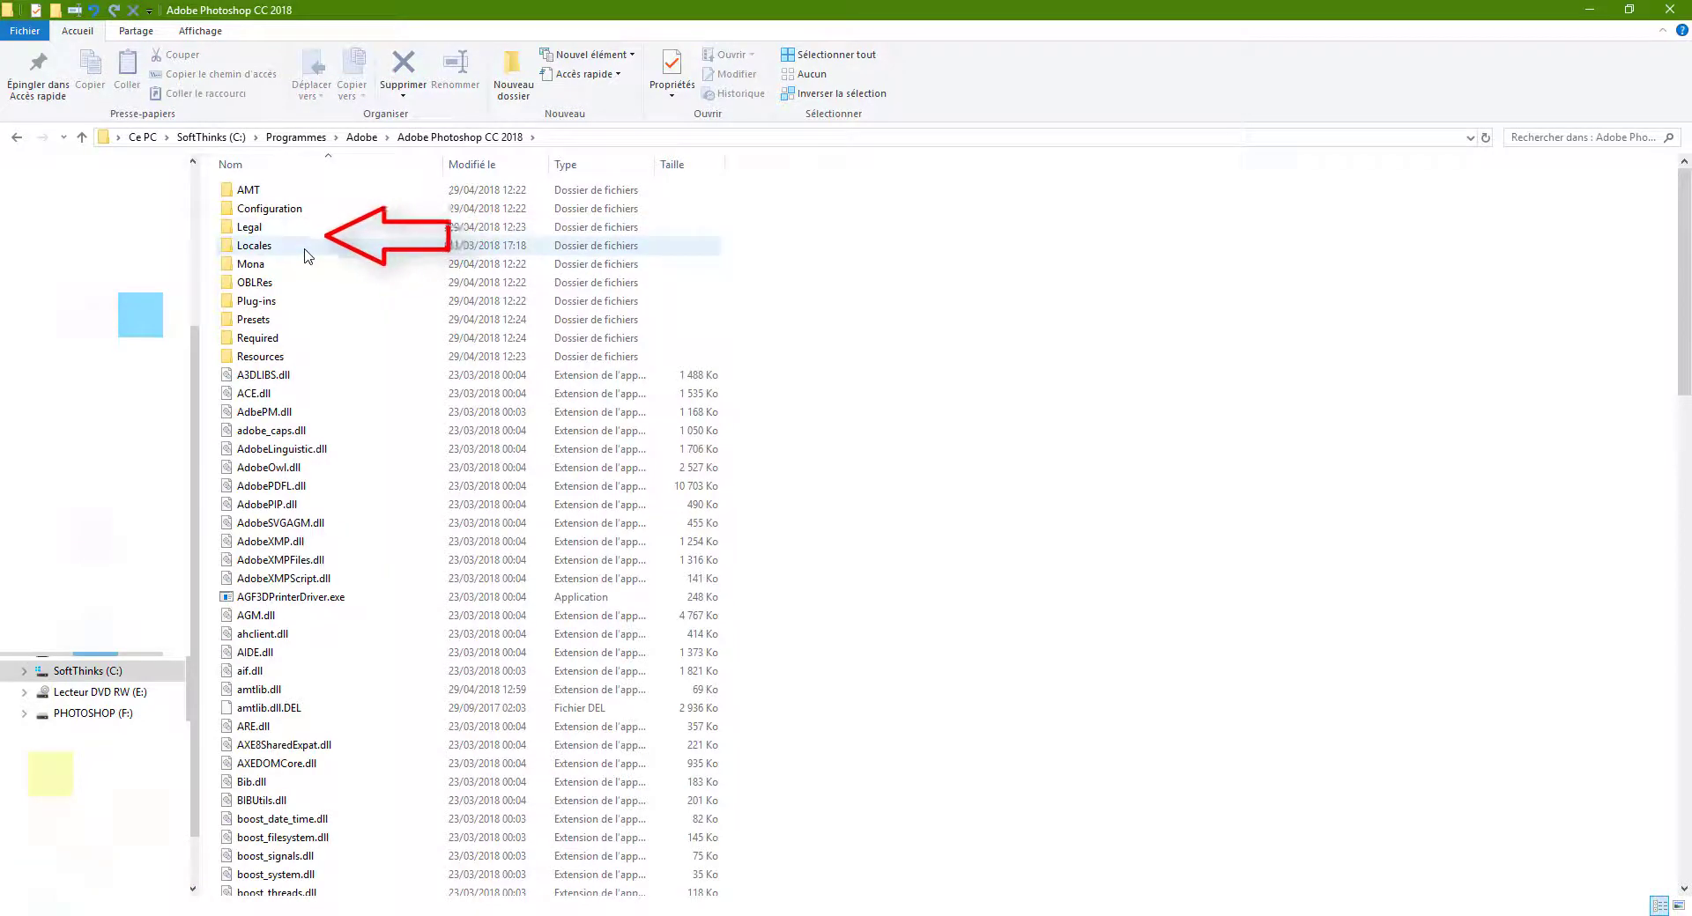
{"action": "double_click", "coordinate": [264, 245]}
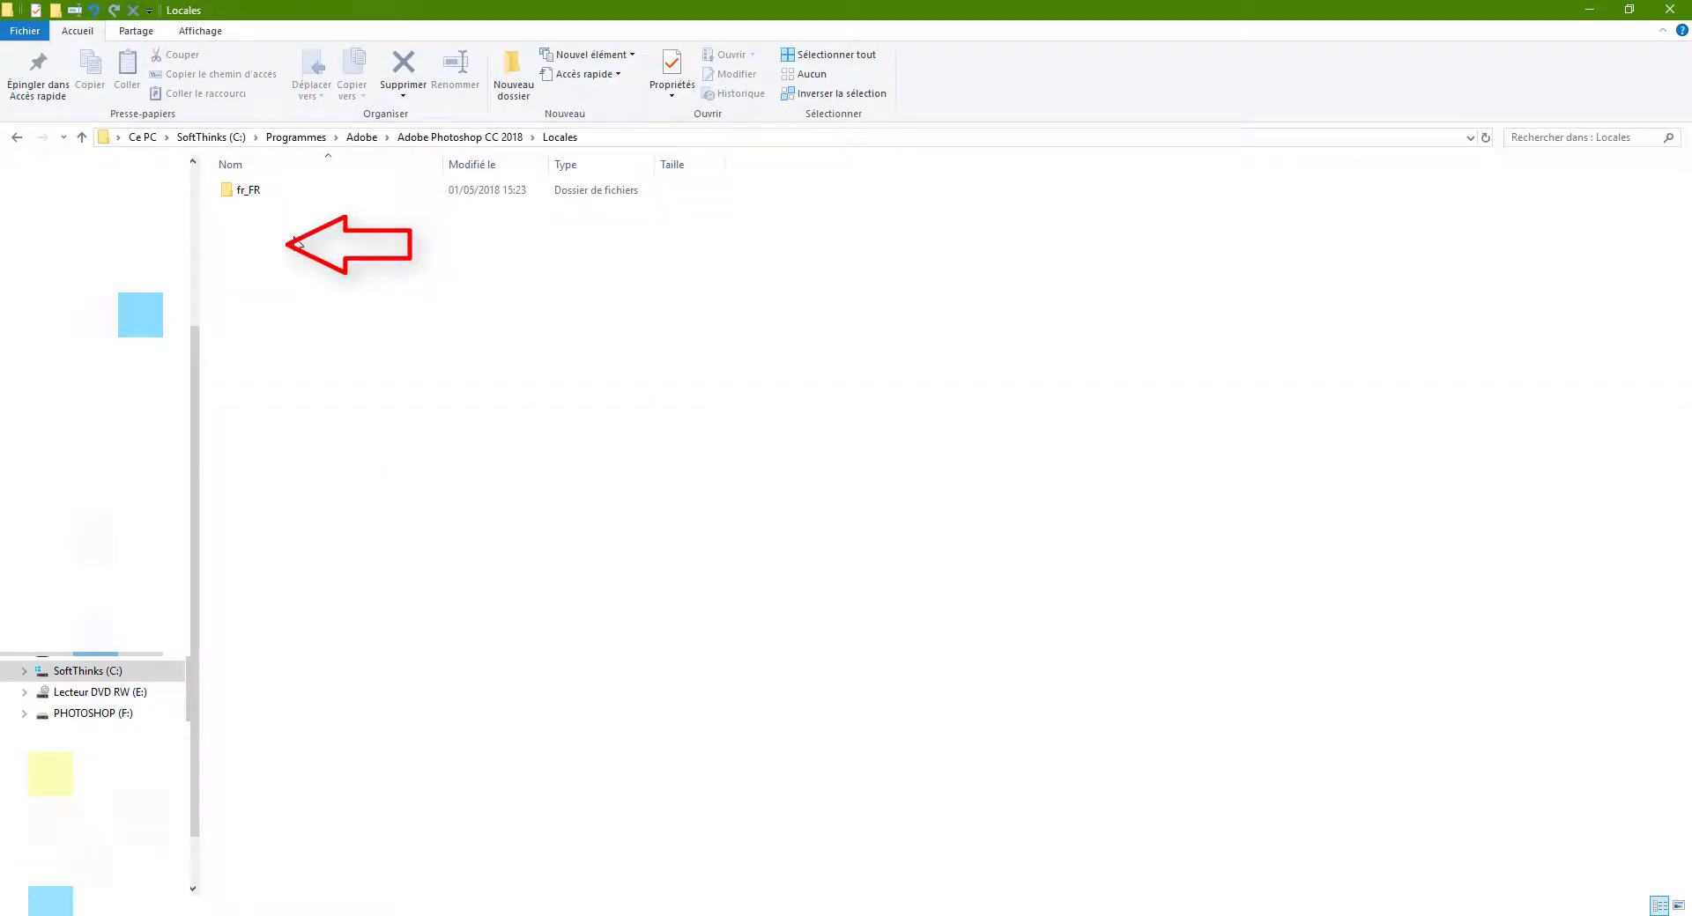
{"action": "double_click", "coordinate": [254, 199]}
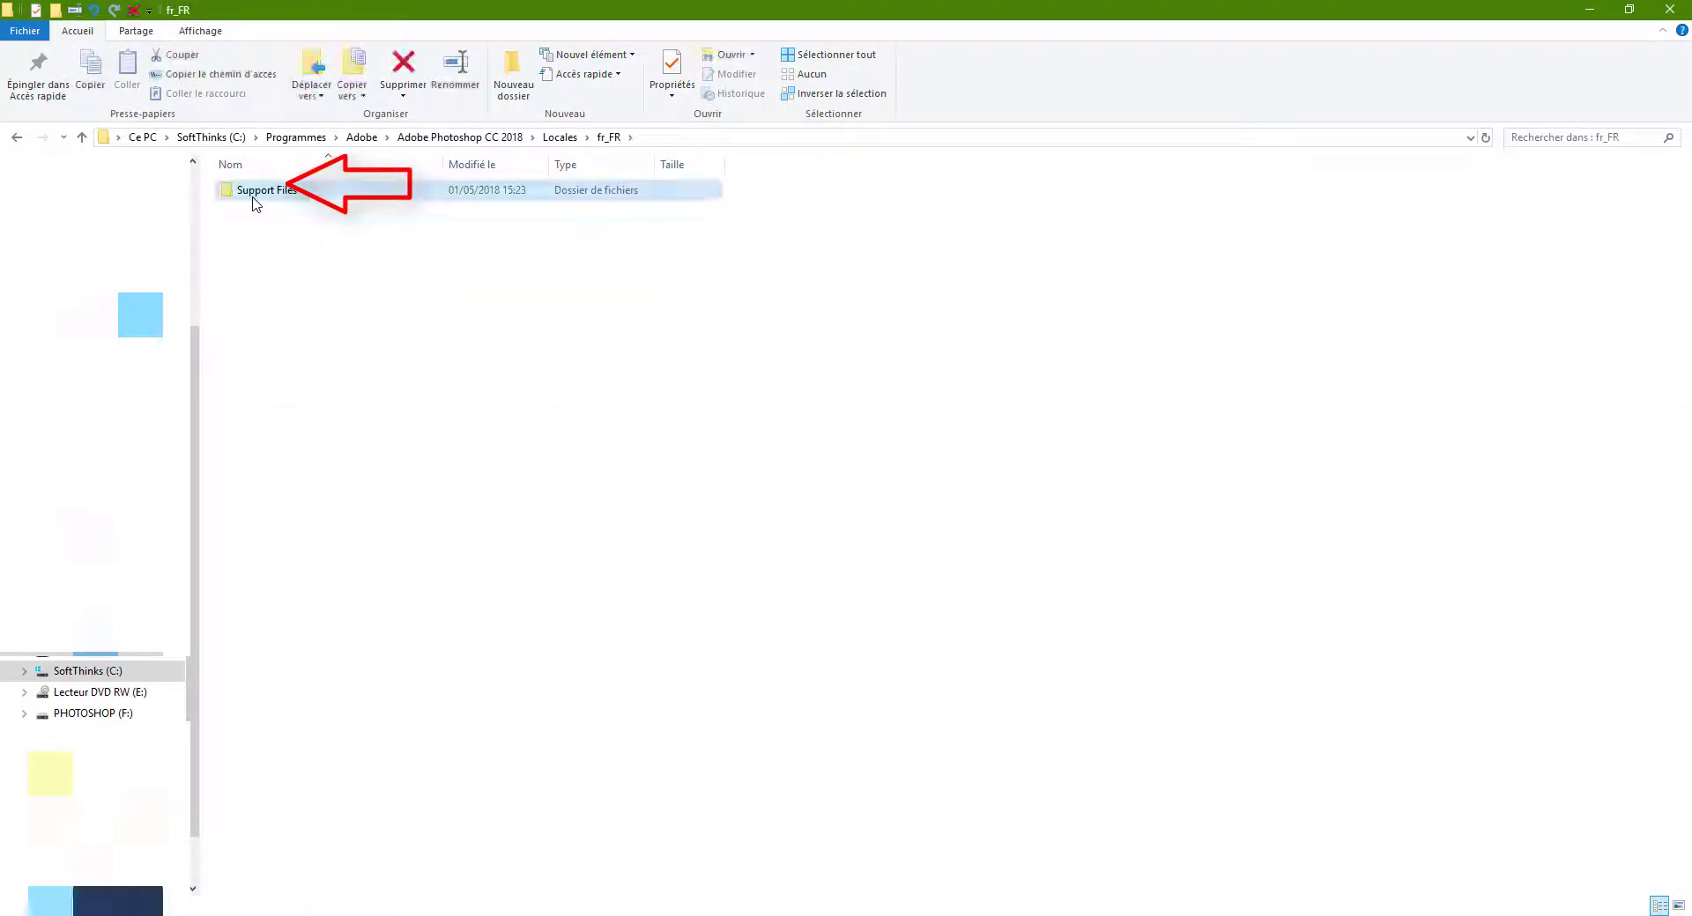
{"action": "double_click", "coordinate": [255, 194]}
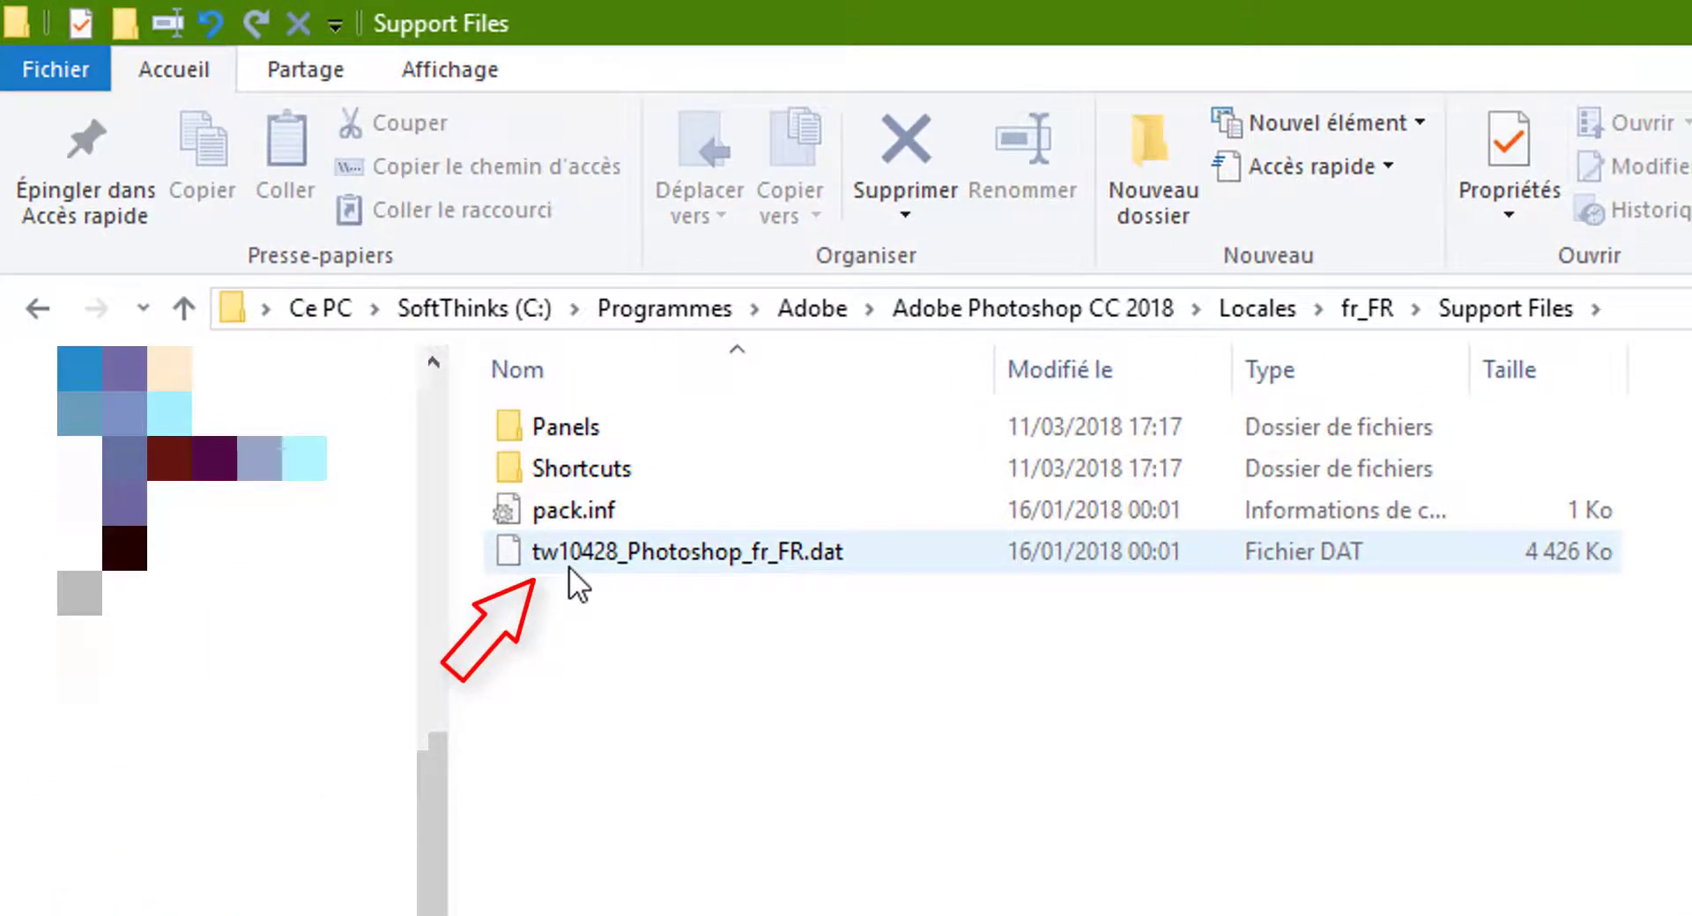
Move tw10428_Photoshop_fr_FR.dat from Support Files up to the parent fr_FR folder, granting administrator permission
{"action": "left_click", "coordinate": [568, 568]}
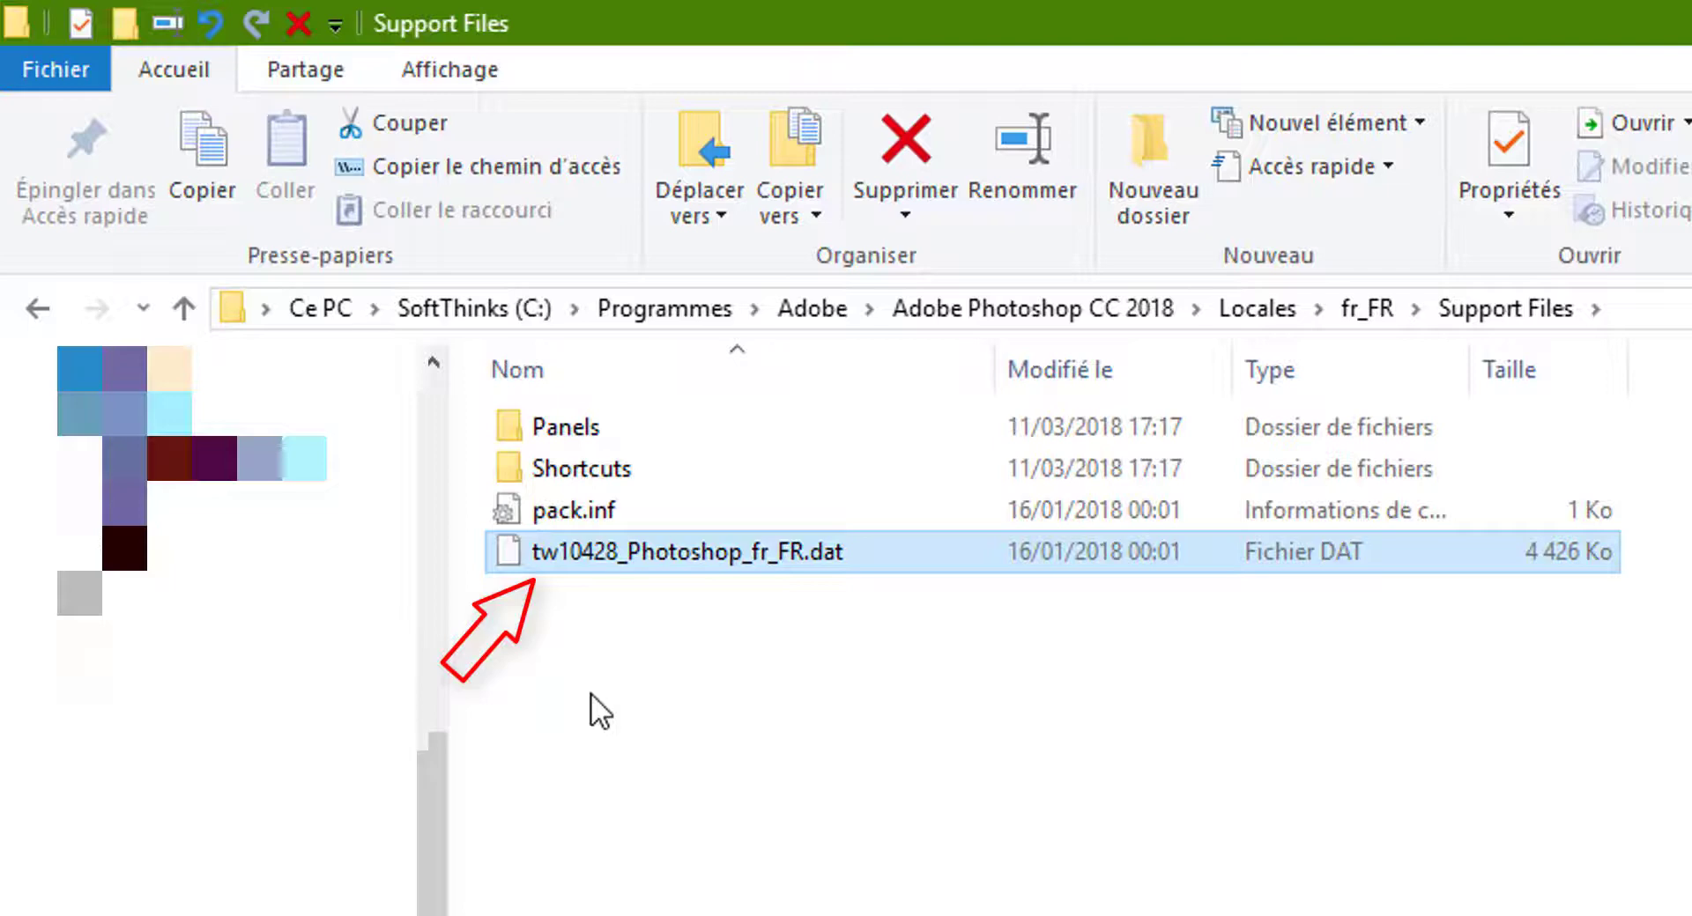
{"action": "left_click_drag", "start_coordinate": [822, 564], "coordinate": [1367, 309]}
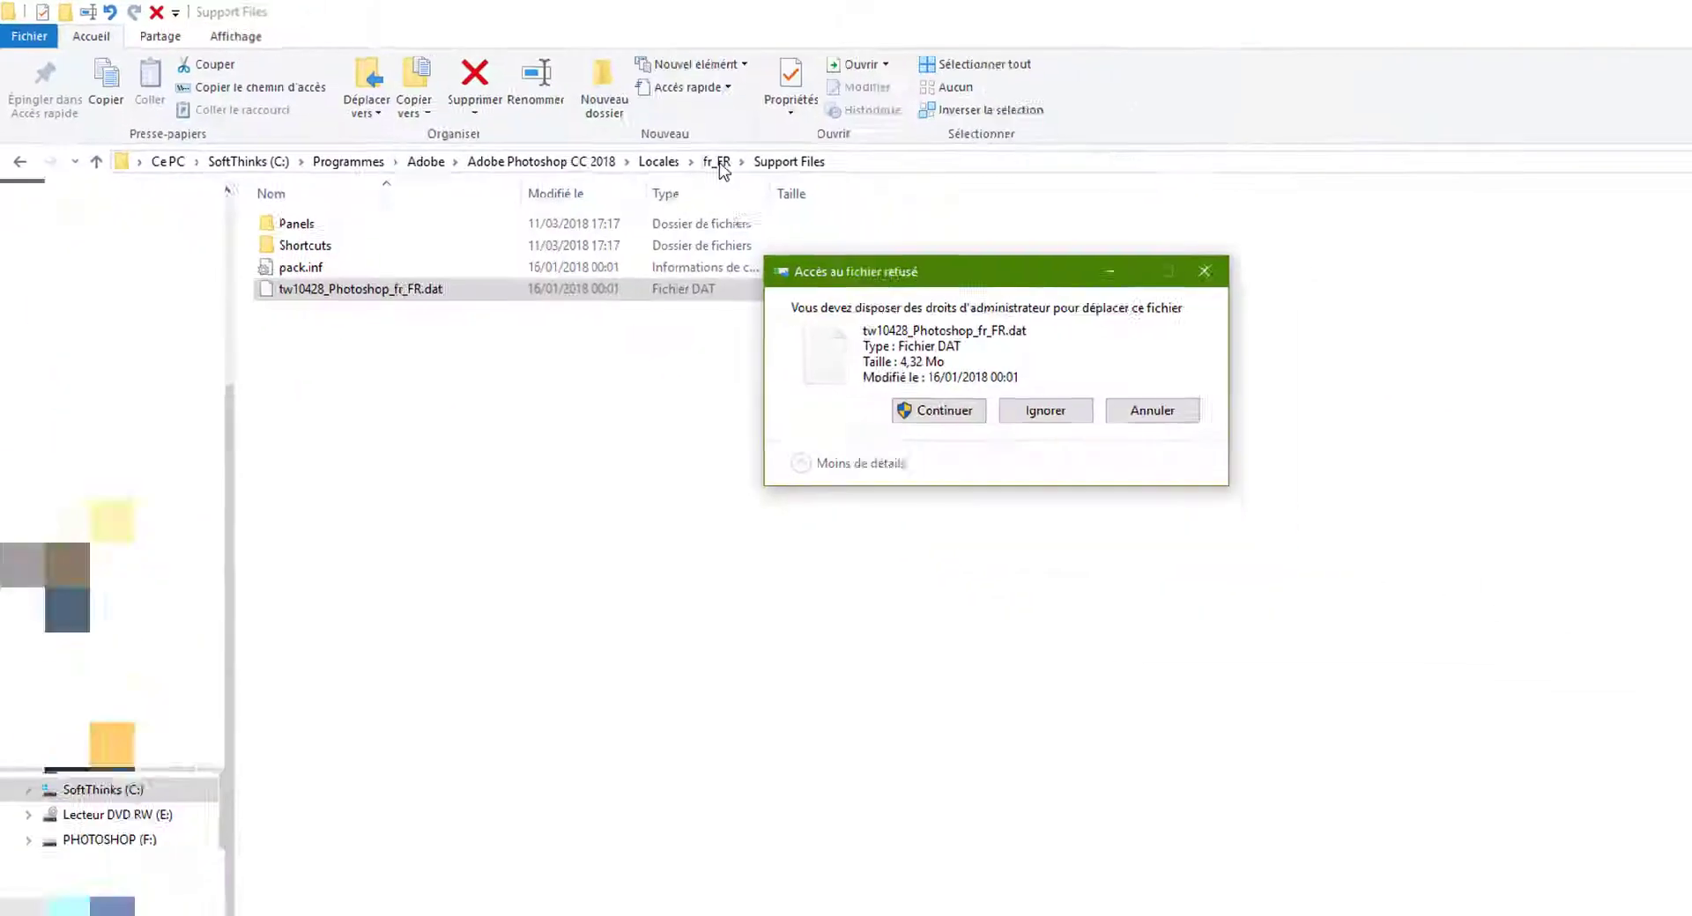
{"action": "left_click", "coordinate": [939, 411]}
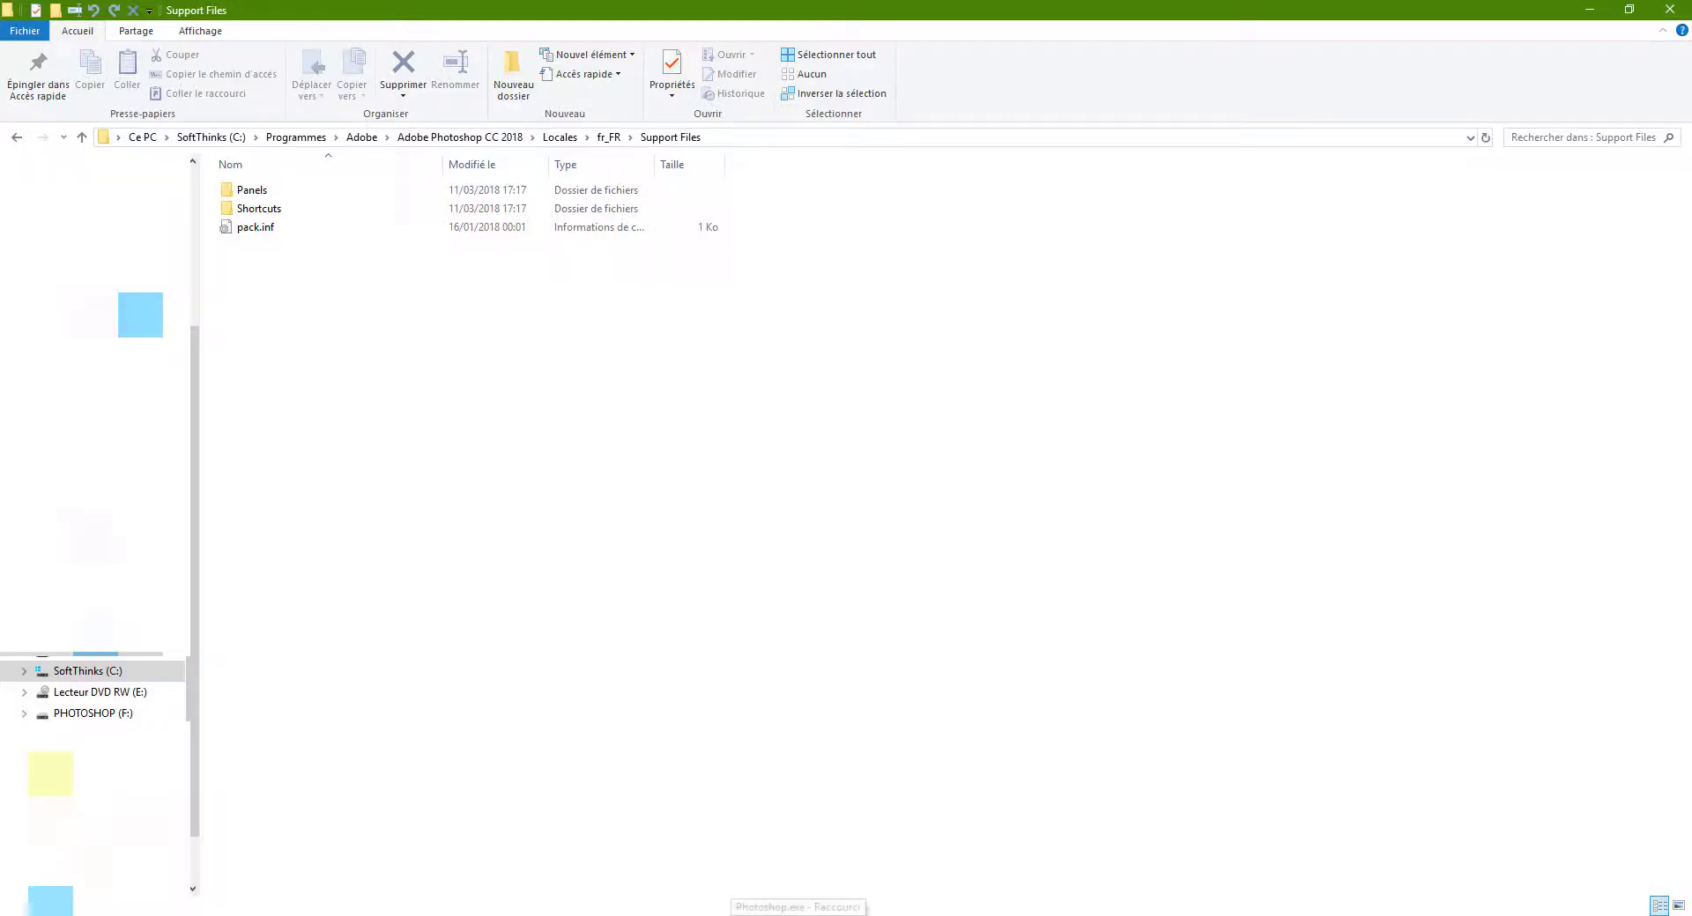
Launch Photoshop and create a new blank document
{"action": "left_click", "coordinate": [800, 915]}
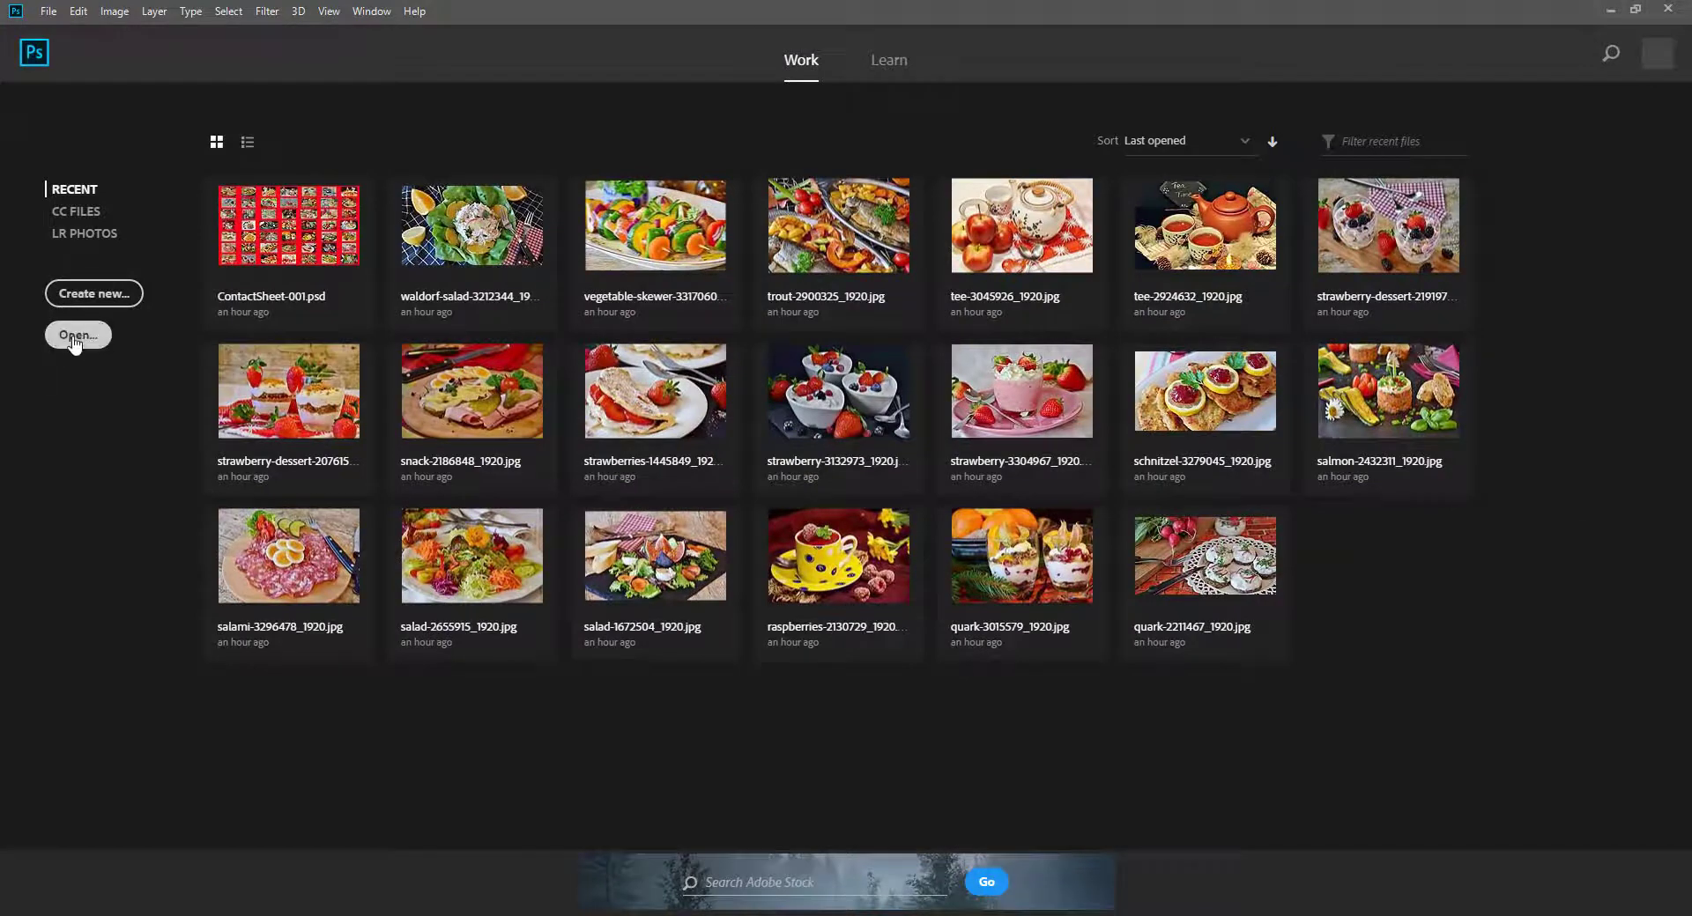
{"action": "left_click", "coordinate": [93, 294]}
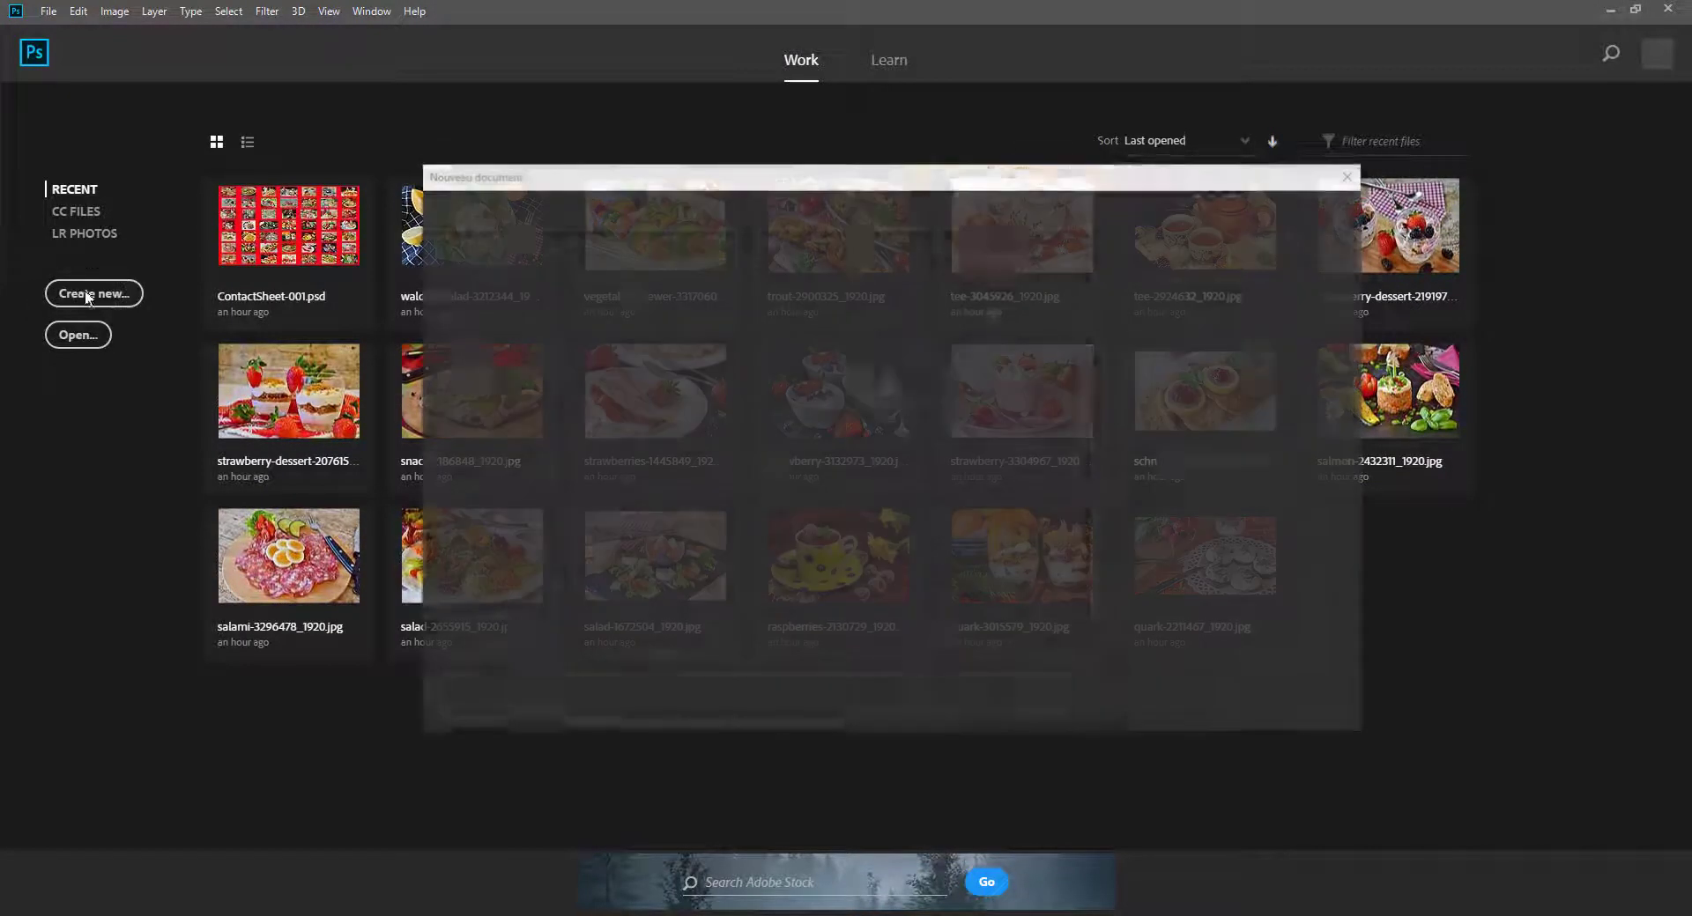
{"action": "left_click", "coordinate": [1231, 701]}
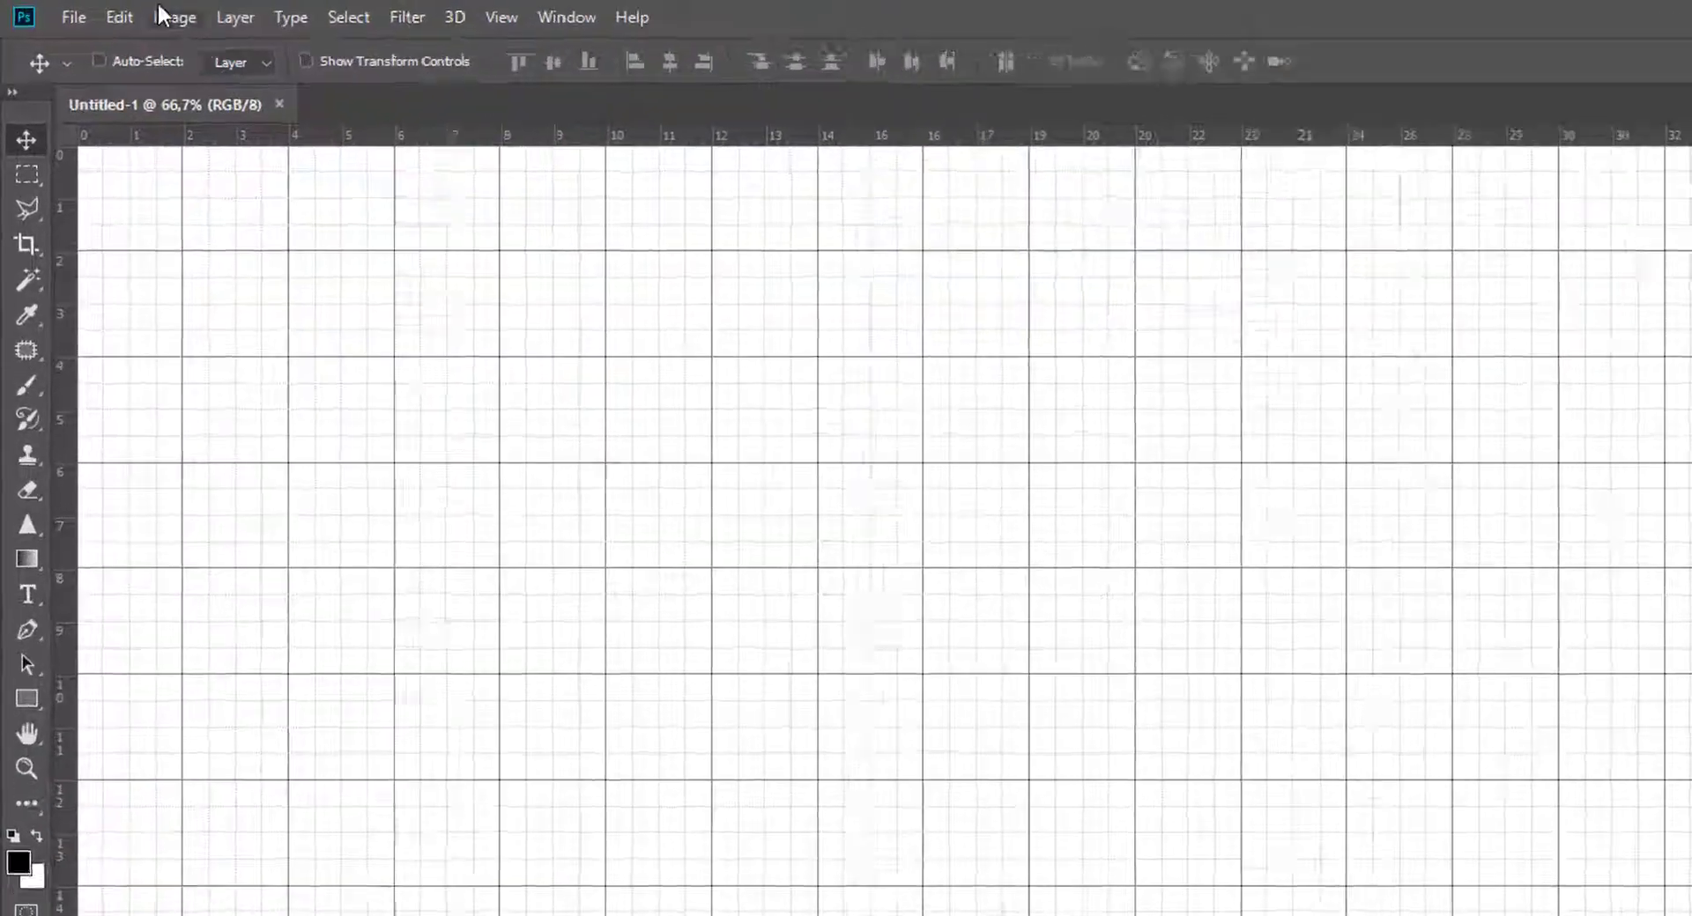
Generate a contact sheet from the G:\Mur images folder with Contact Sheet II and save it as ContactSheet-001.psd
{"action": "left_click", "coordinate": [53, 10]}
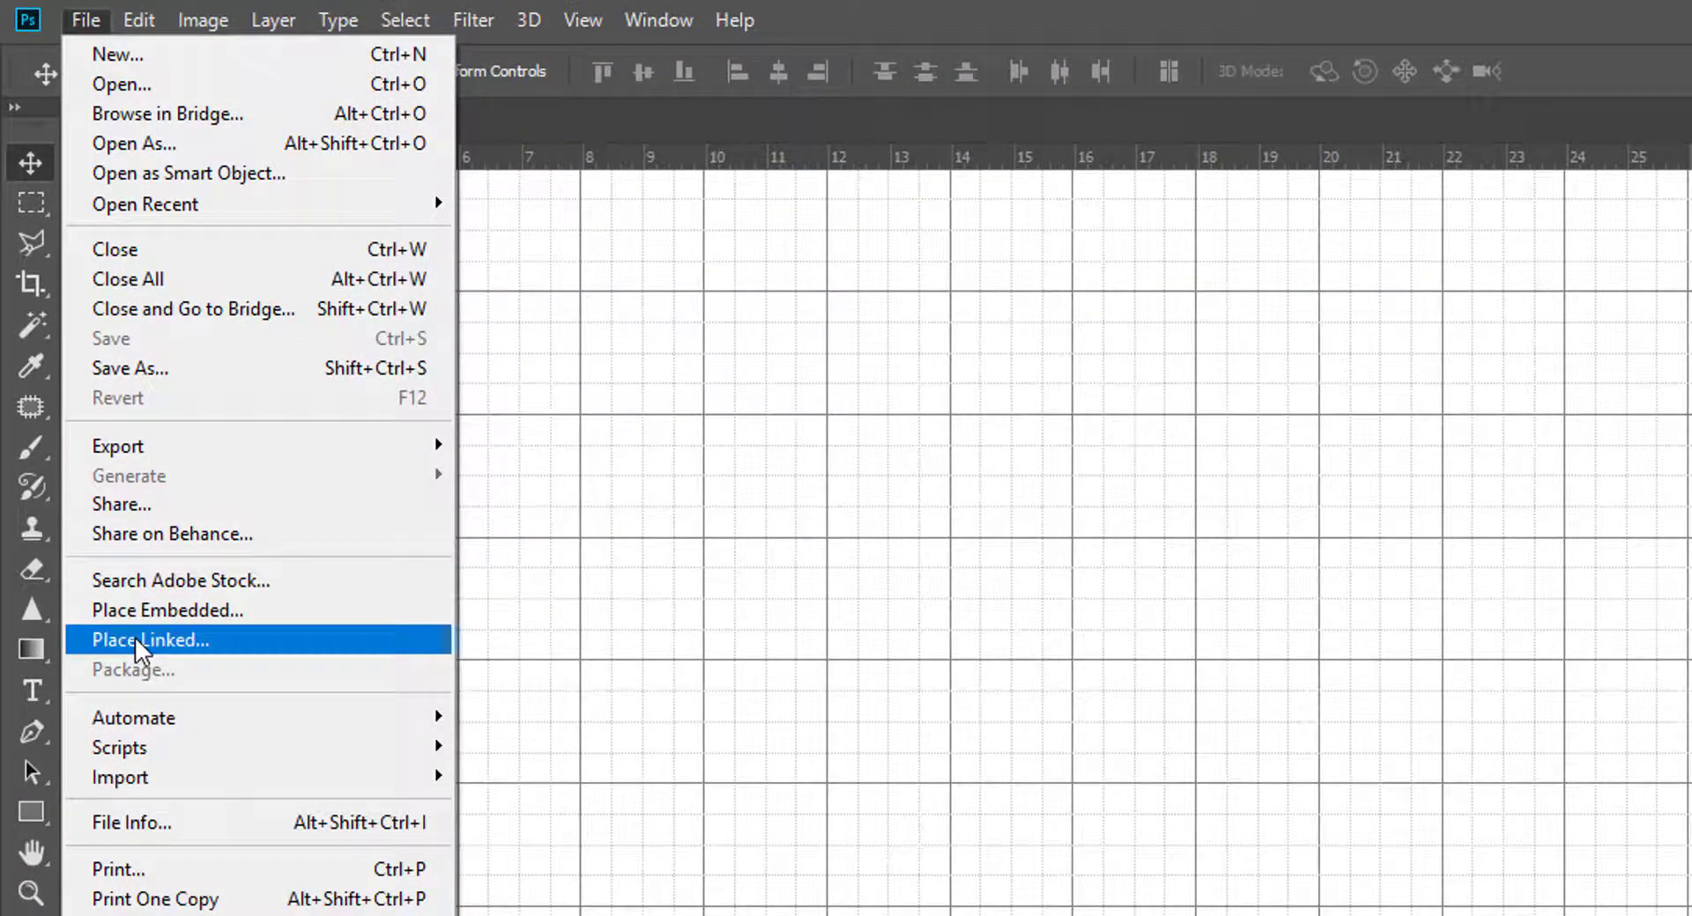
{"action": "mouse_move", "coordinate": [163, 716]}
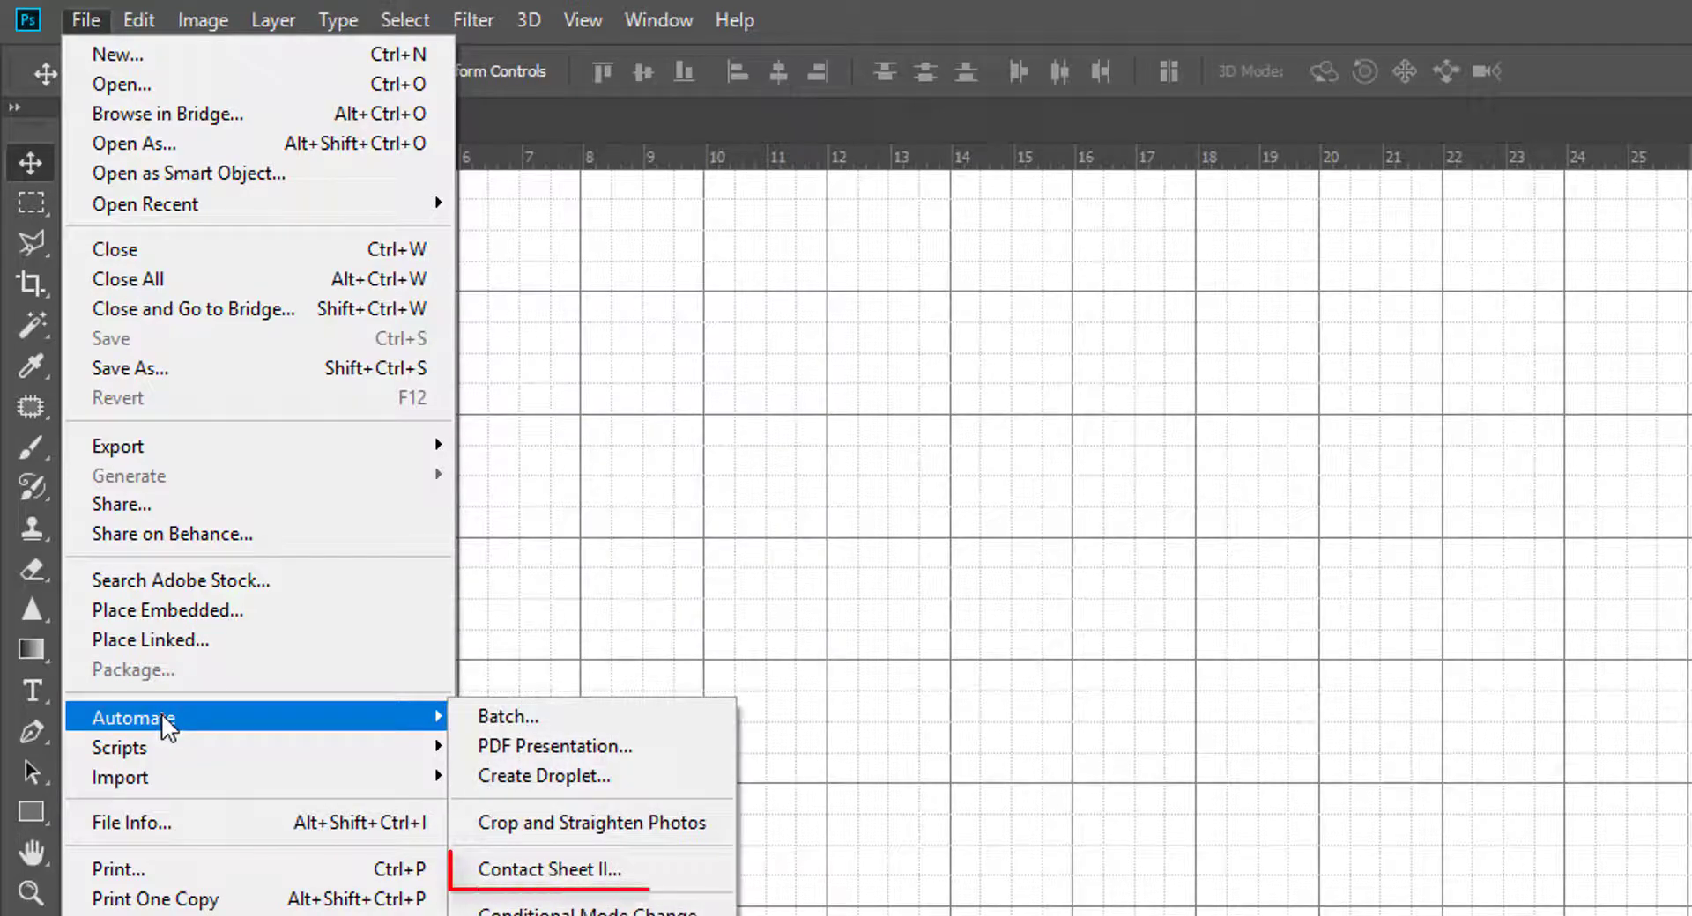
{"action": "left_click", "coordinate": [563, 869]}
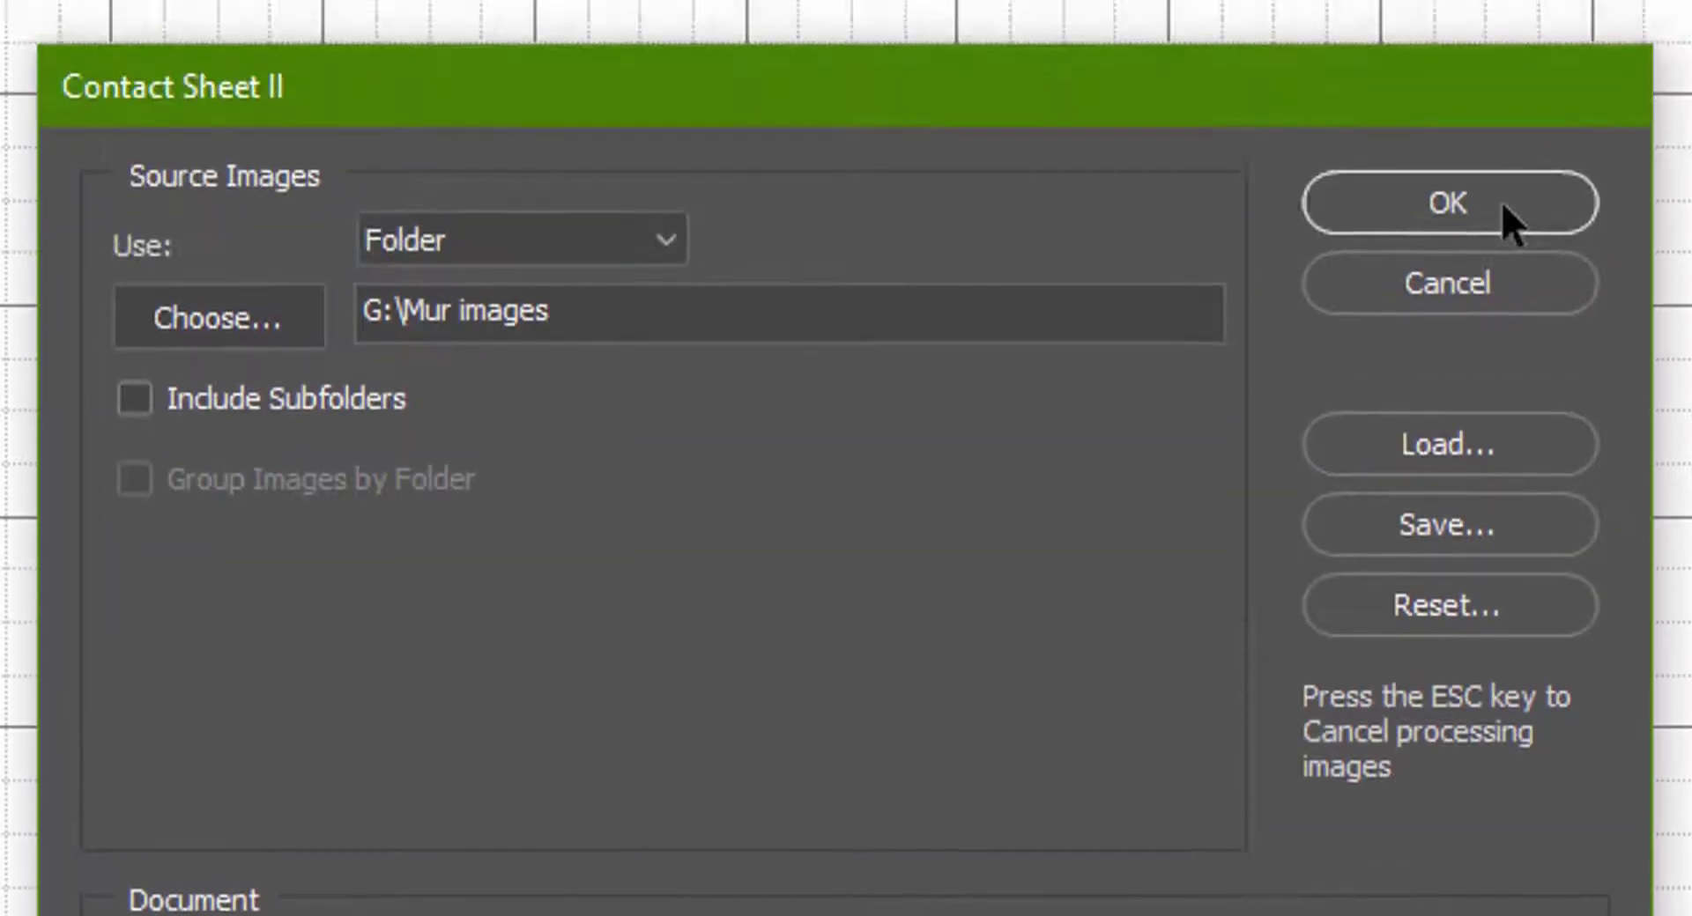
{"action": "left_click", "coordinate": [1498, 201]}
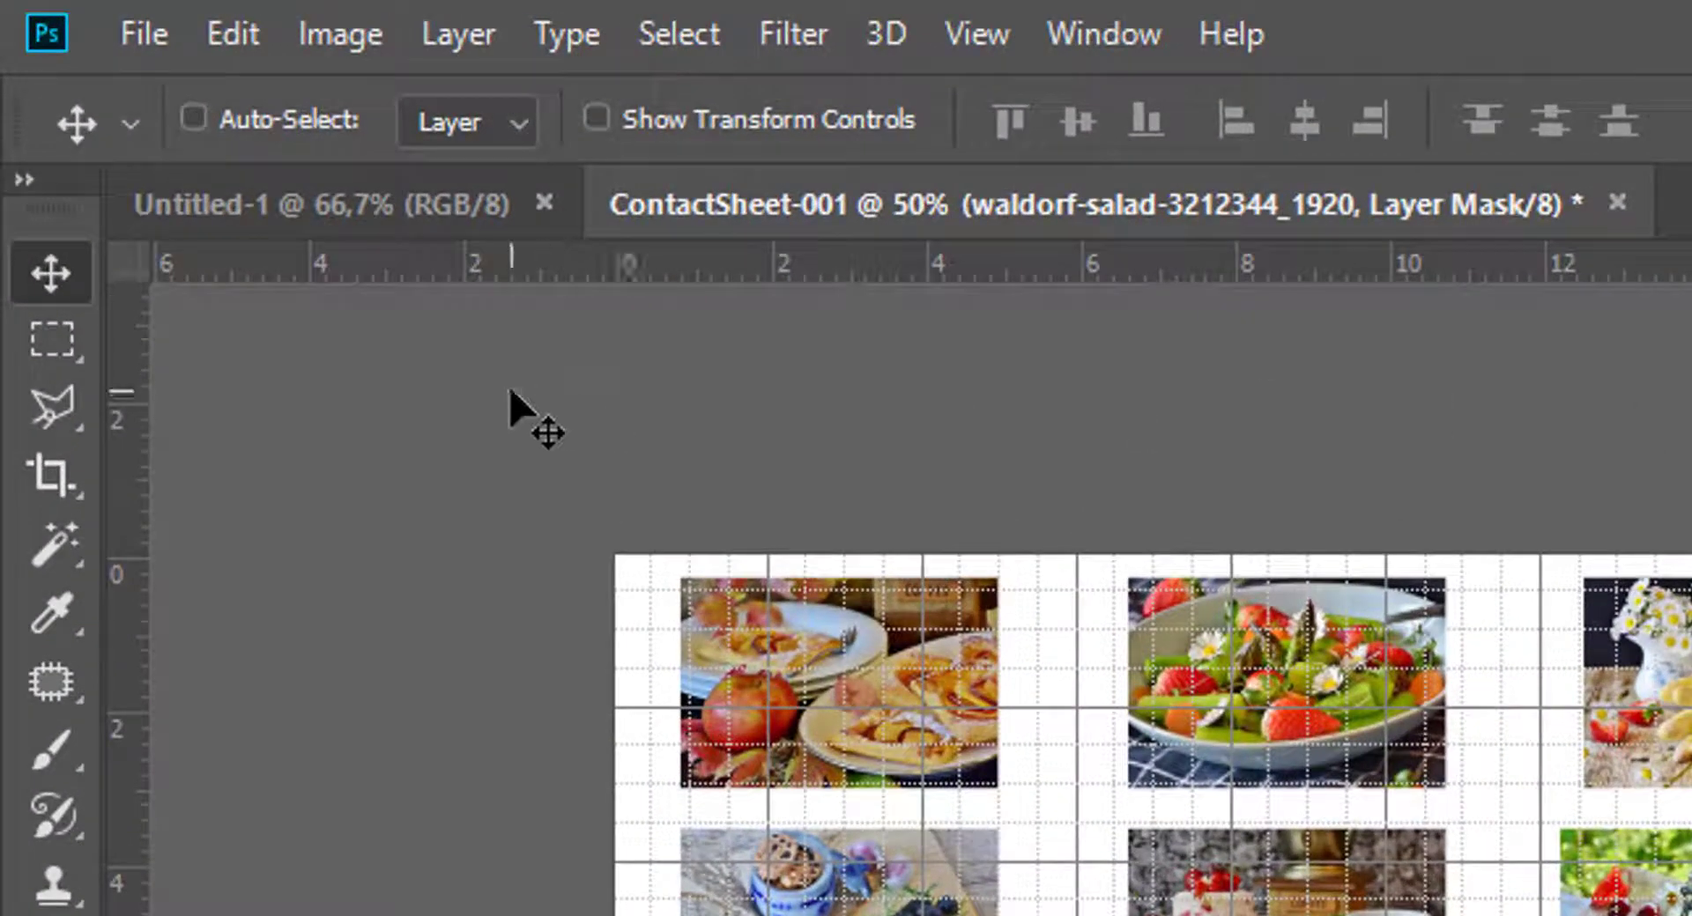
{"action": "left_click", "coordinate": [145, 40]}
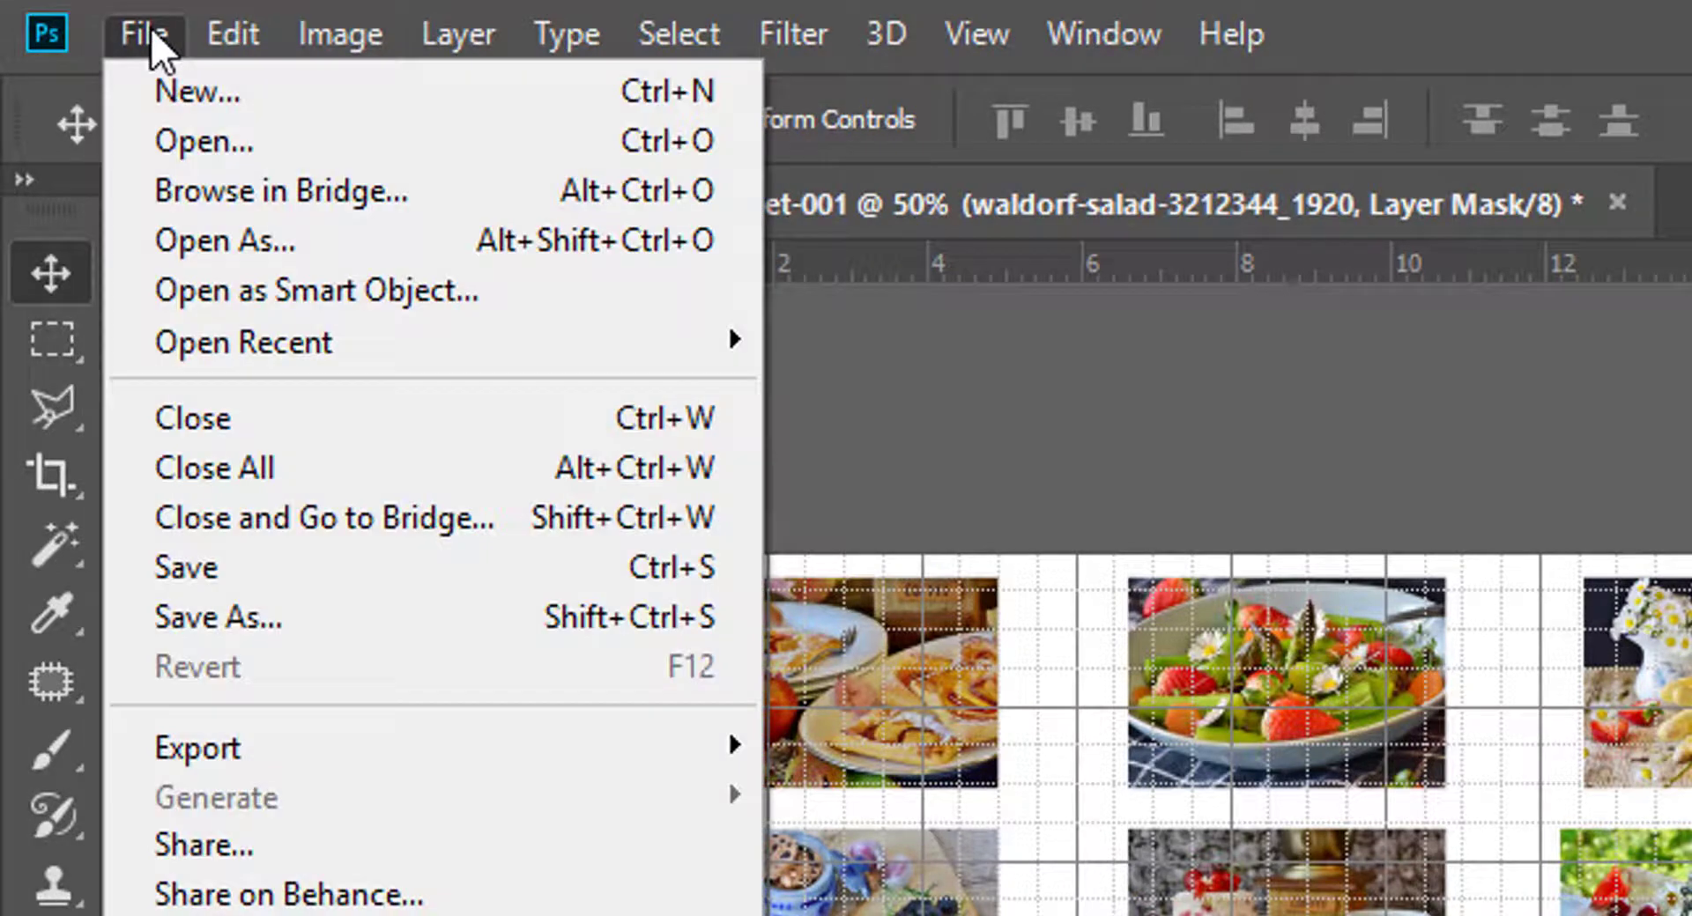
{"action": "left_click", "coordinate": [232, 567]}
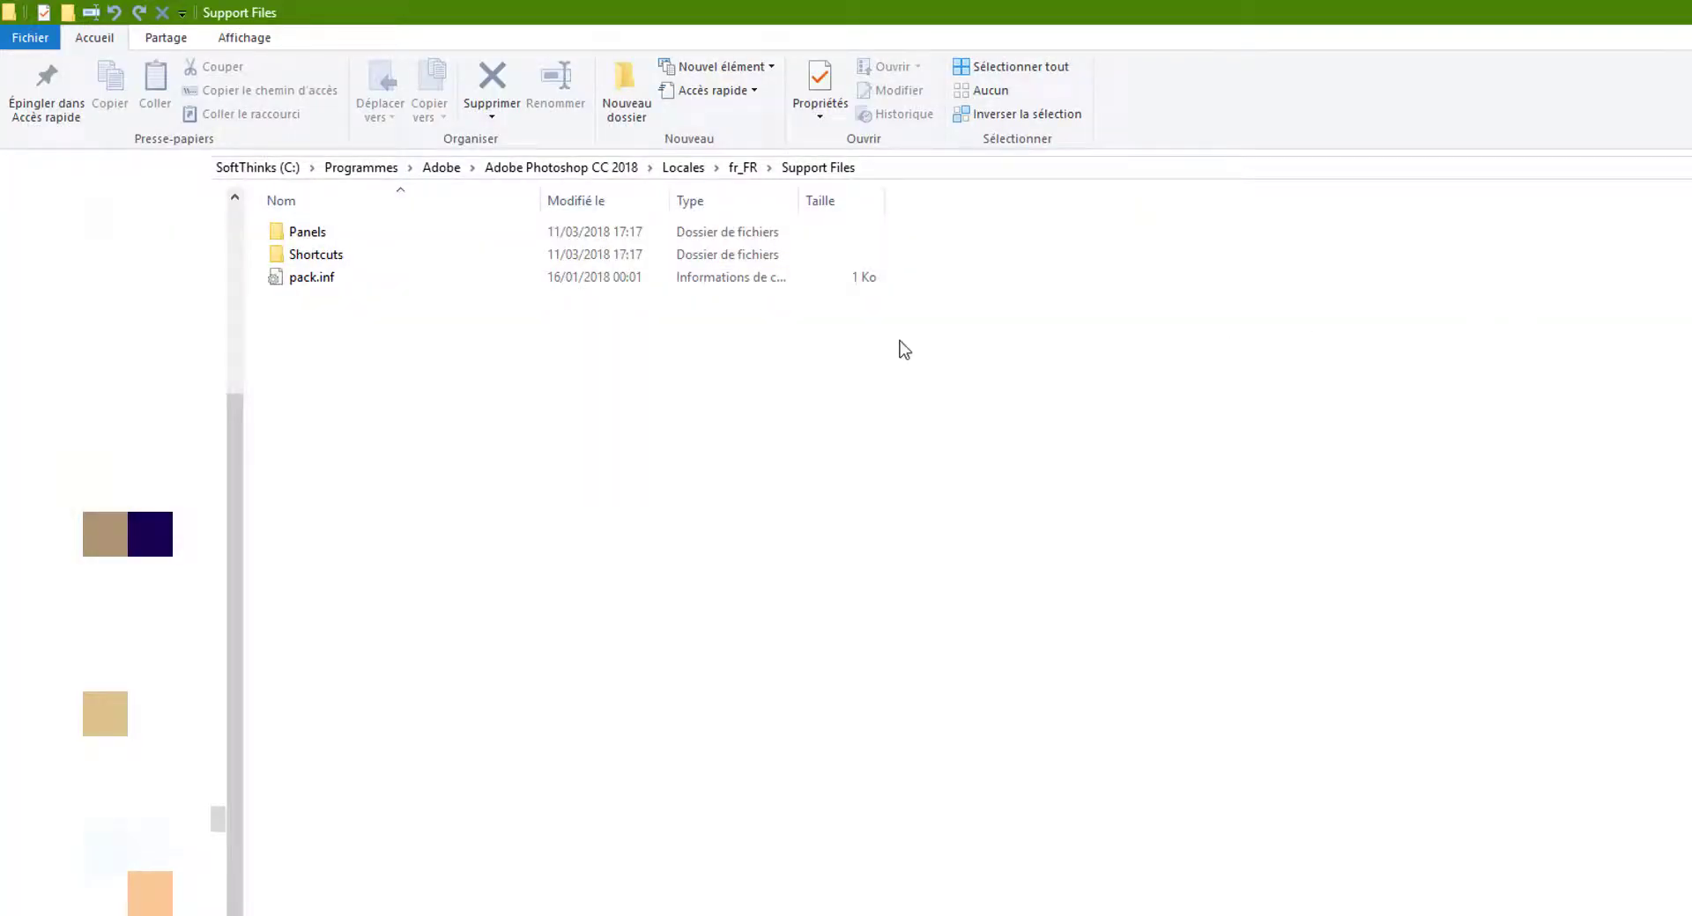
In File Explorer, move tw10428_Photoshop_fr_FR.dat from the fr_FR folder back into Support Files, granting administrator permission
{"action": "left_click", "coordinate": [747, 169]}
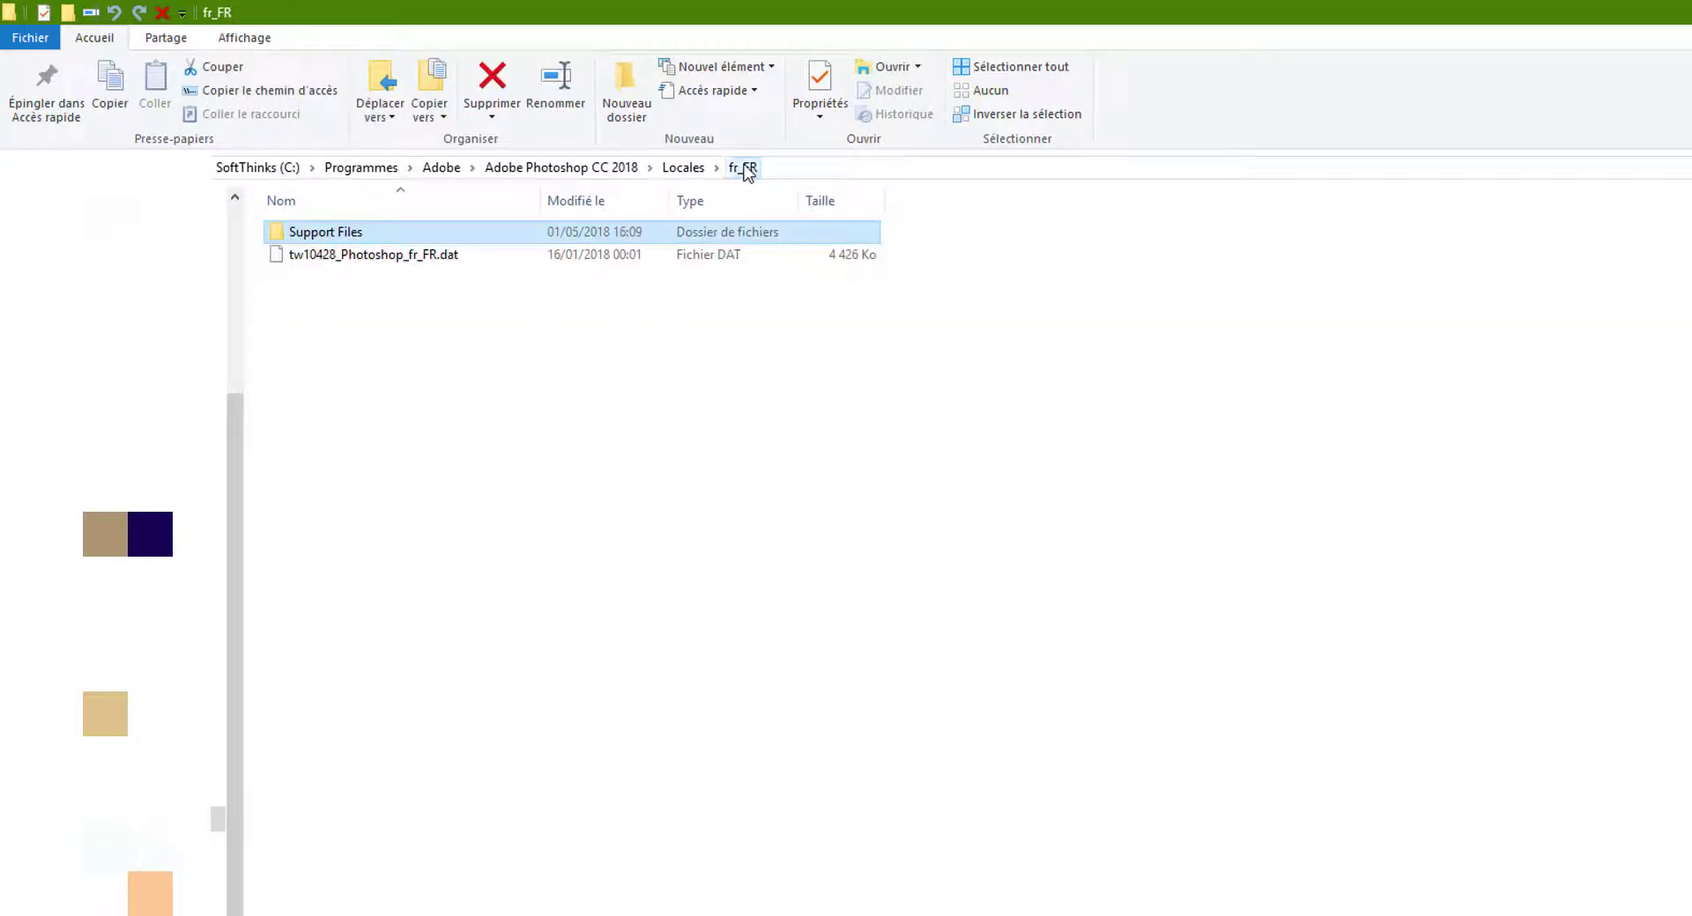
{"action": "left_click", "coordinate": [403, 256]}
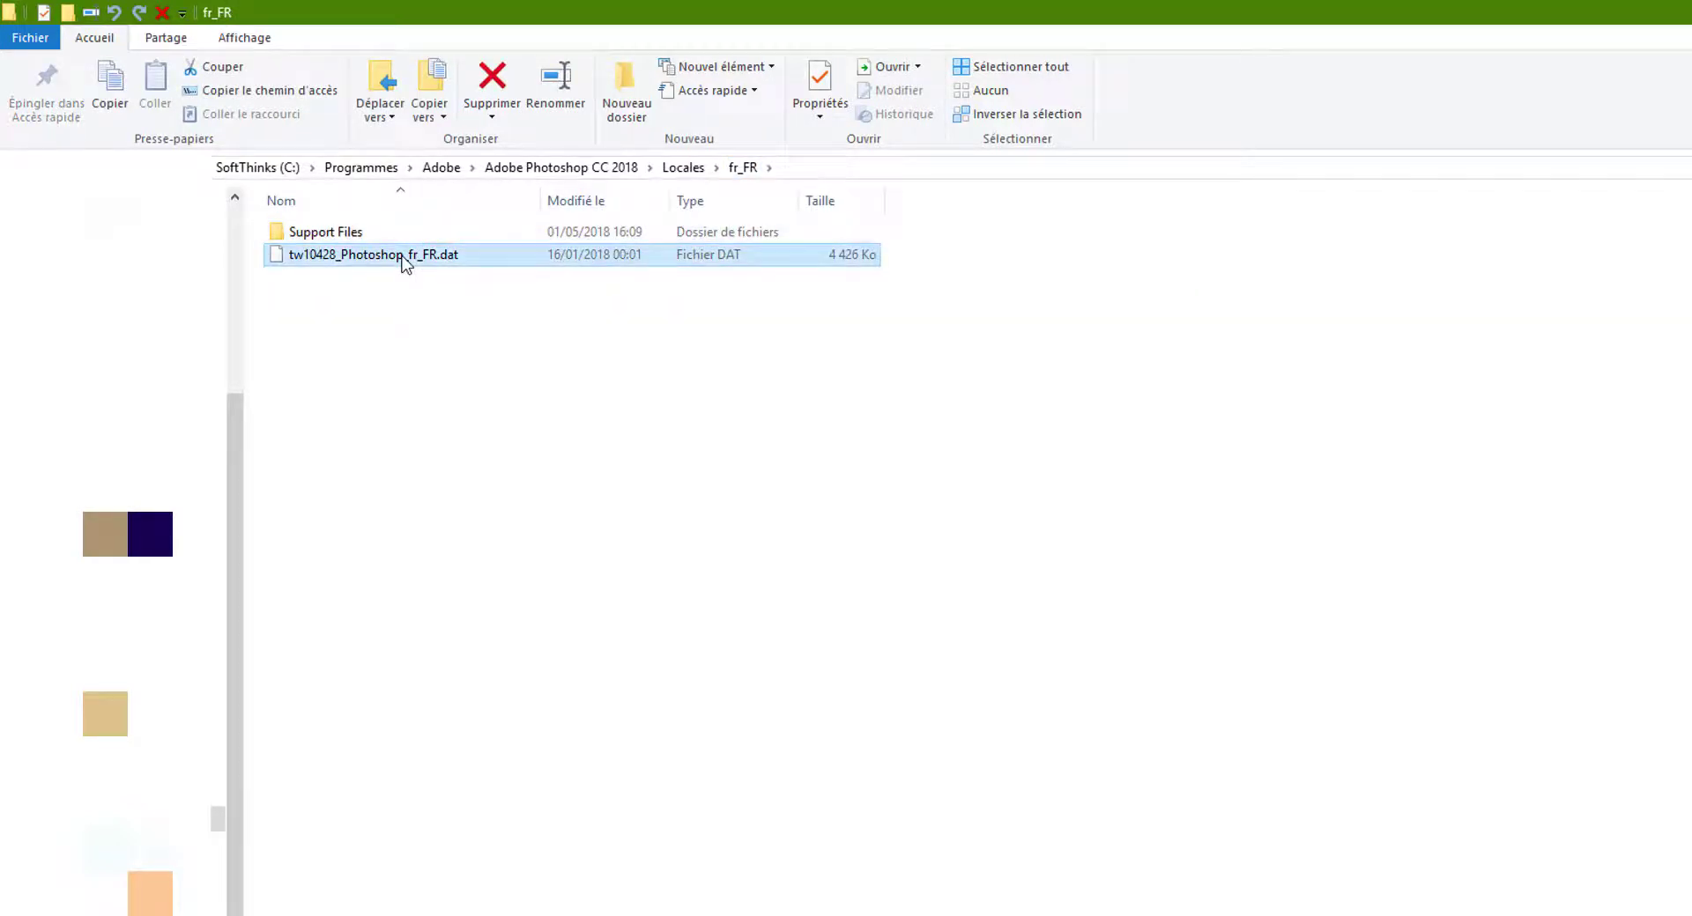
{"action": "left_click_drag", "start_coordinate": [405, 262], "coordinate": [359, 237]}
{"action": "left_click", "coordinate": [965, 425]}
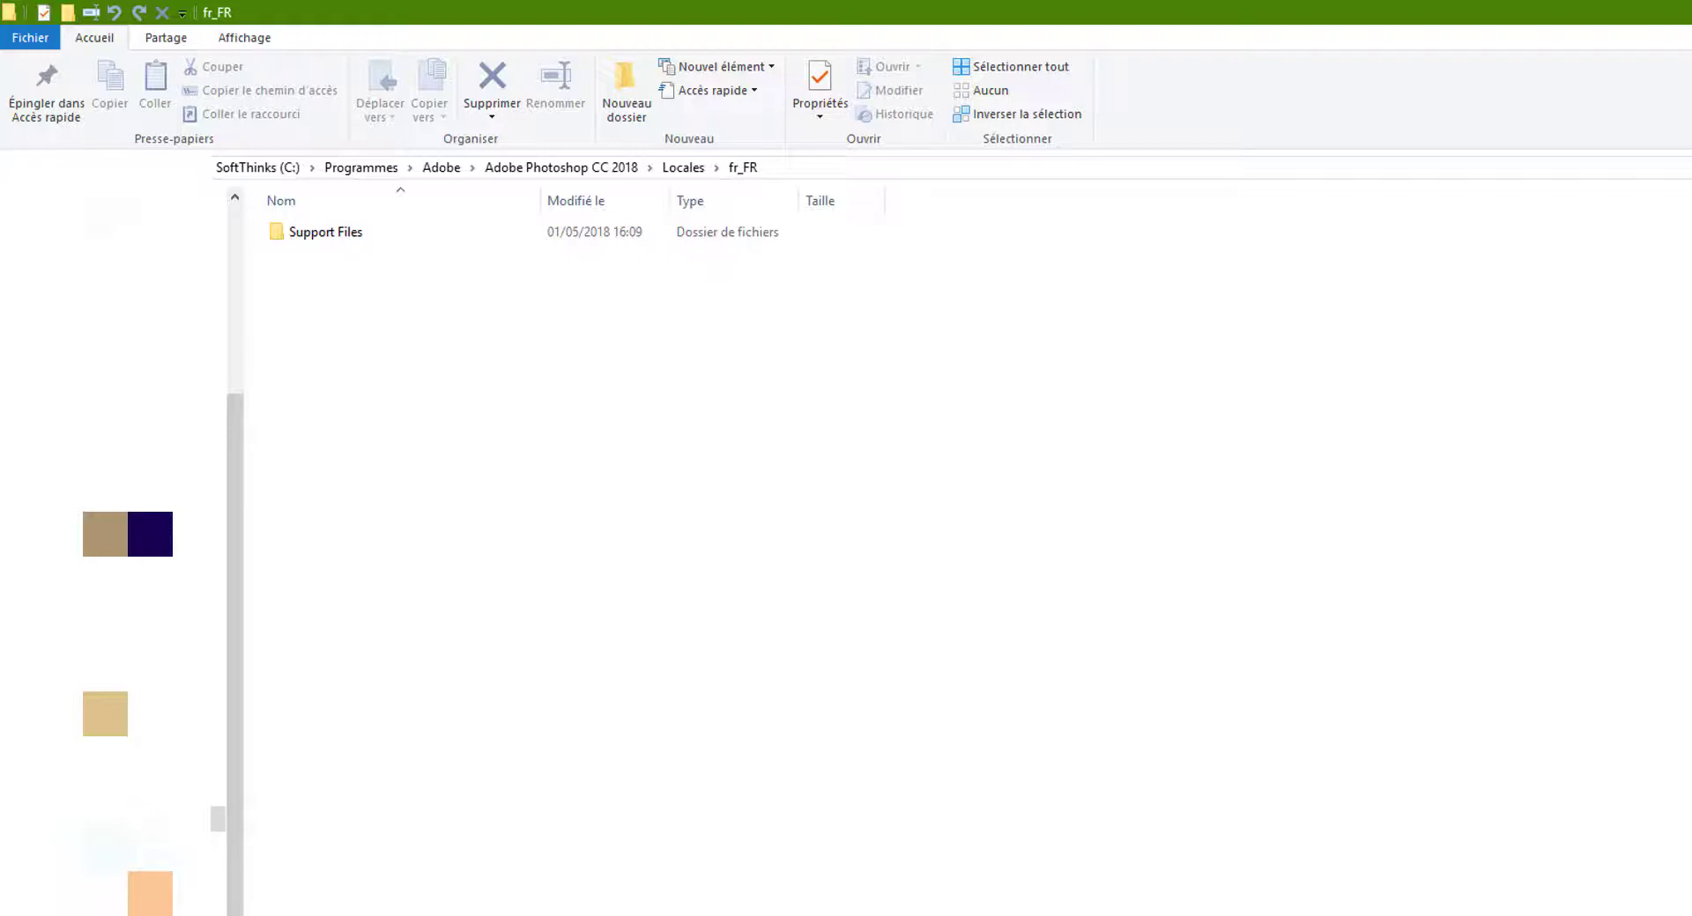
Relaunch Photoshop, open the recent file ContactSheet-001.psd and hide the grid
{"action": "left_click", "coordinate": [1011, 915]}
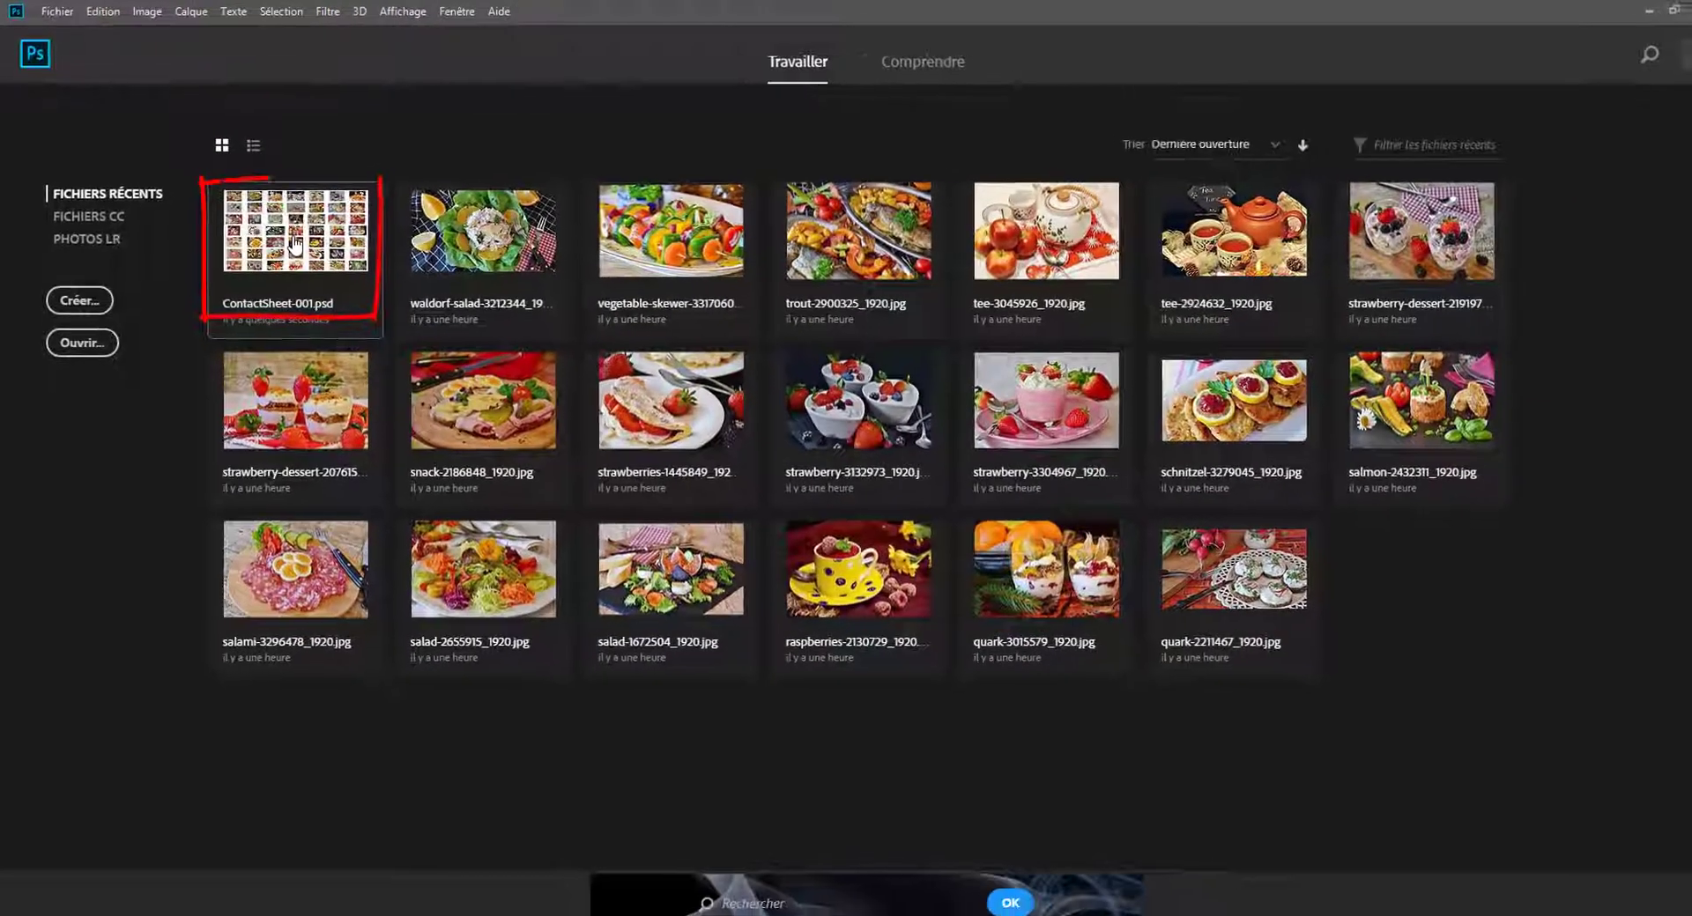
{"action": "left_click", "coordinate": [288, 236]}
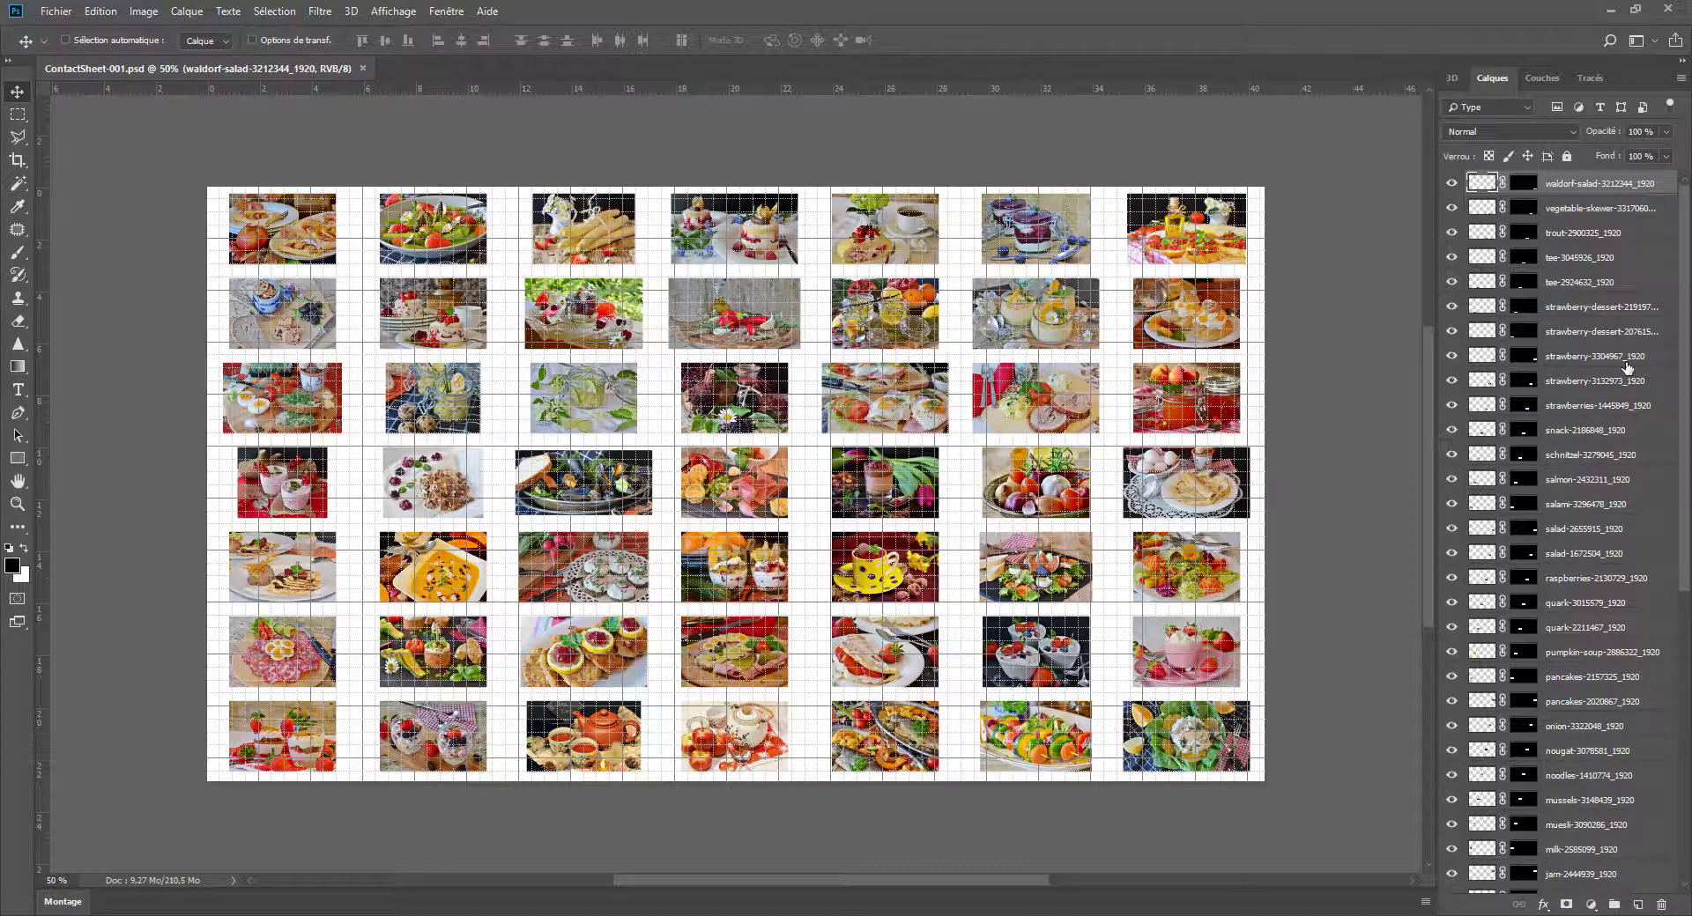
{"action": "key", "text": "ctrl+h"}
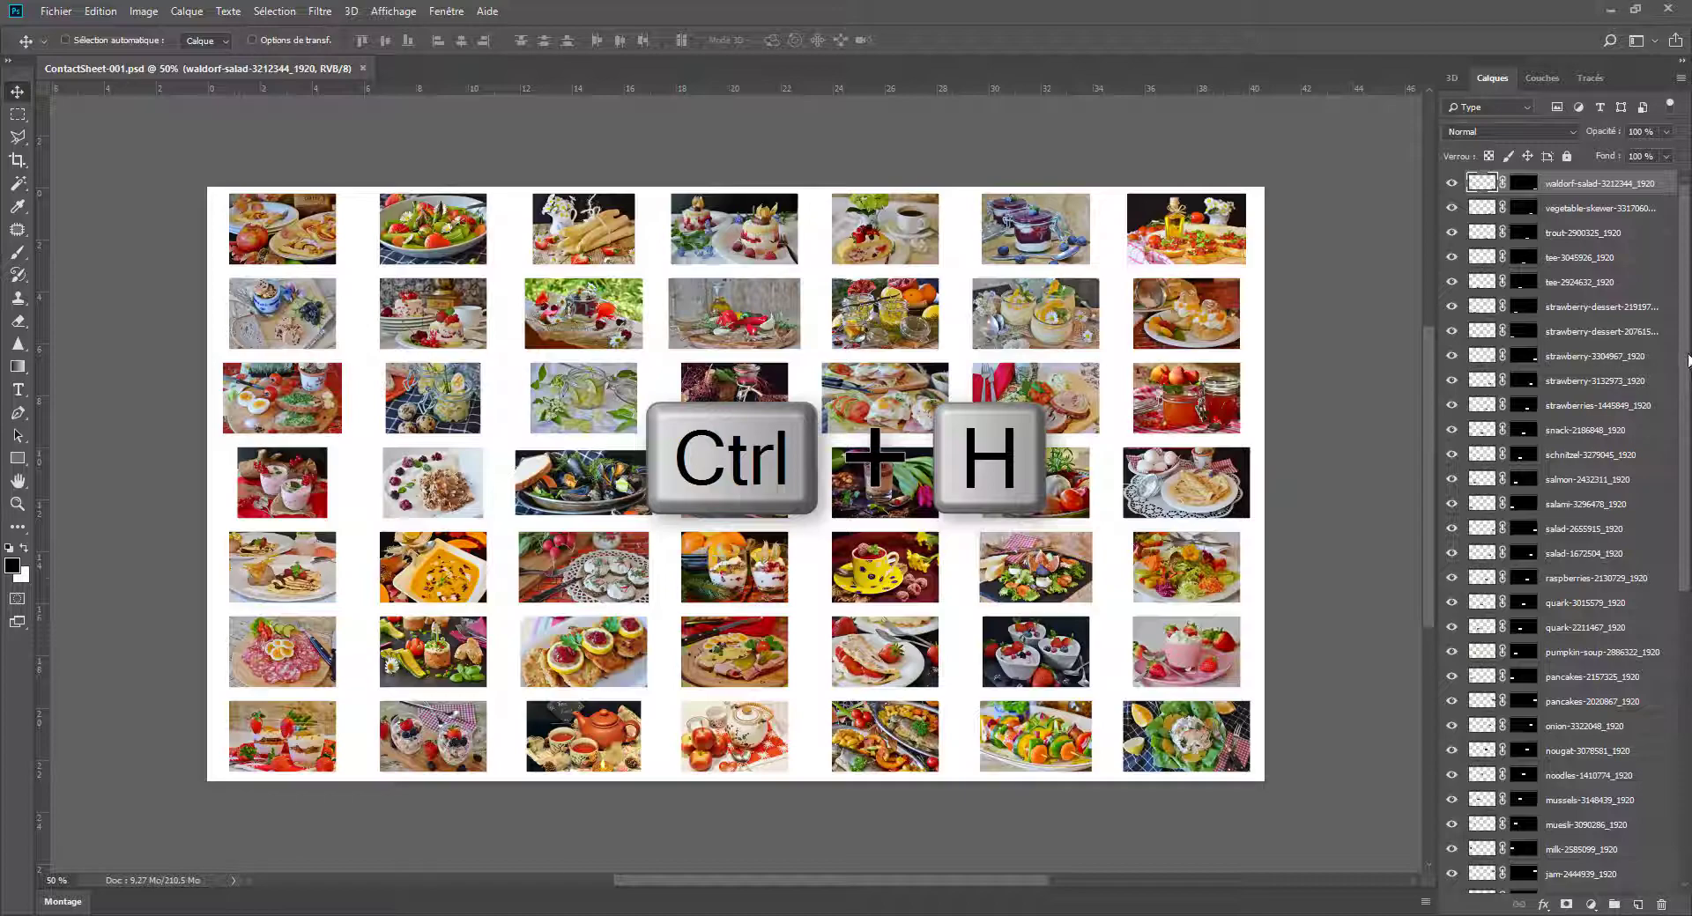
Fill the Background layer with the red colour #fb051c
{"action": "scroll", "coordinate": [1687, 360], "scroll_direction": "down", "scroll_amount": 7}
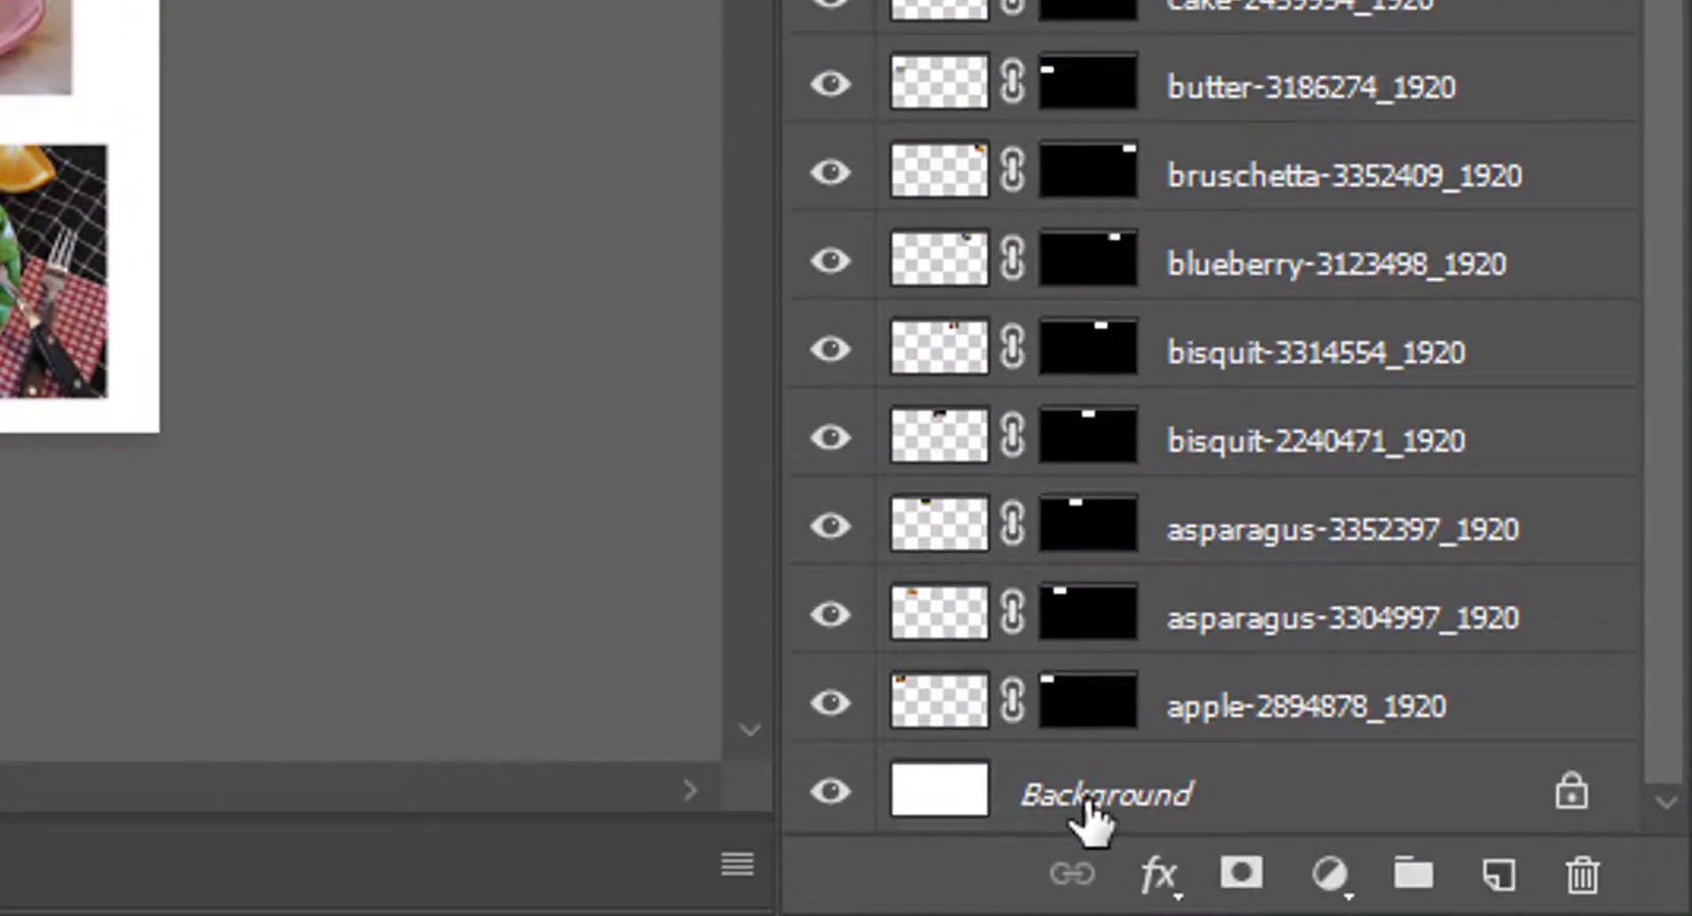
{"action": "left_click", "coordinate": [1093, 815]}
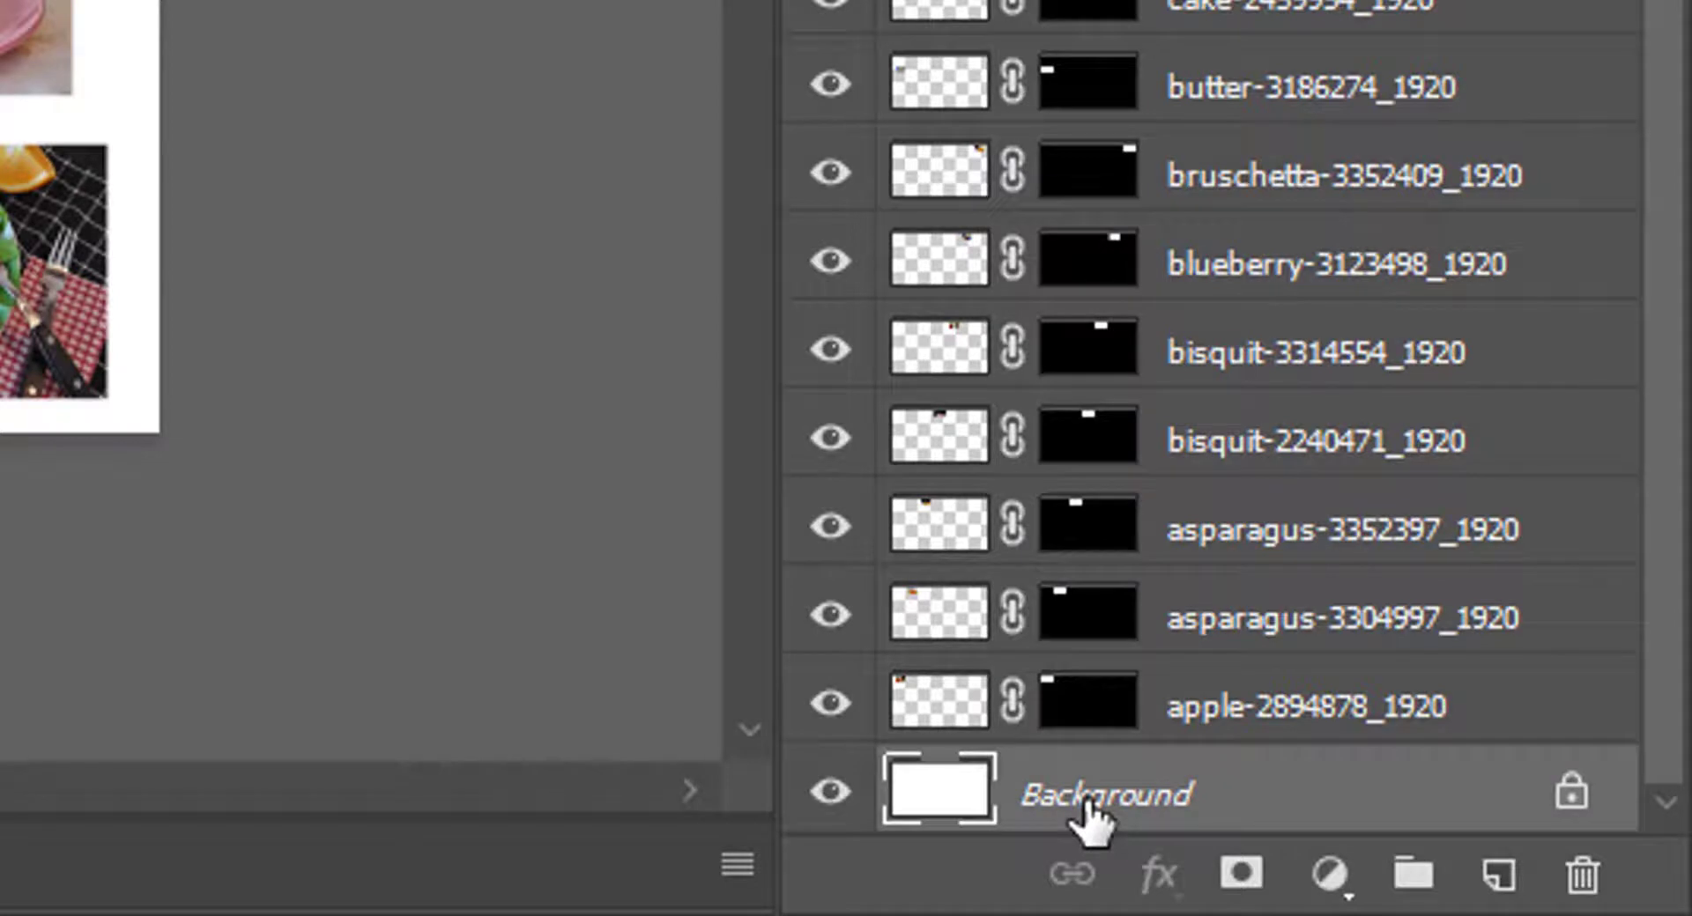
{"action": "key", "text": "shift+F5"}
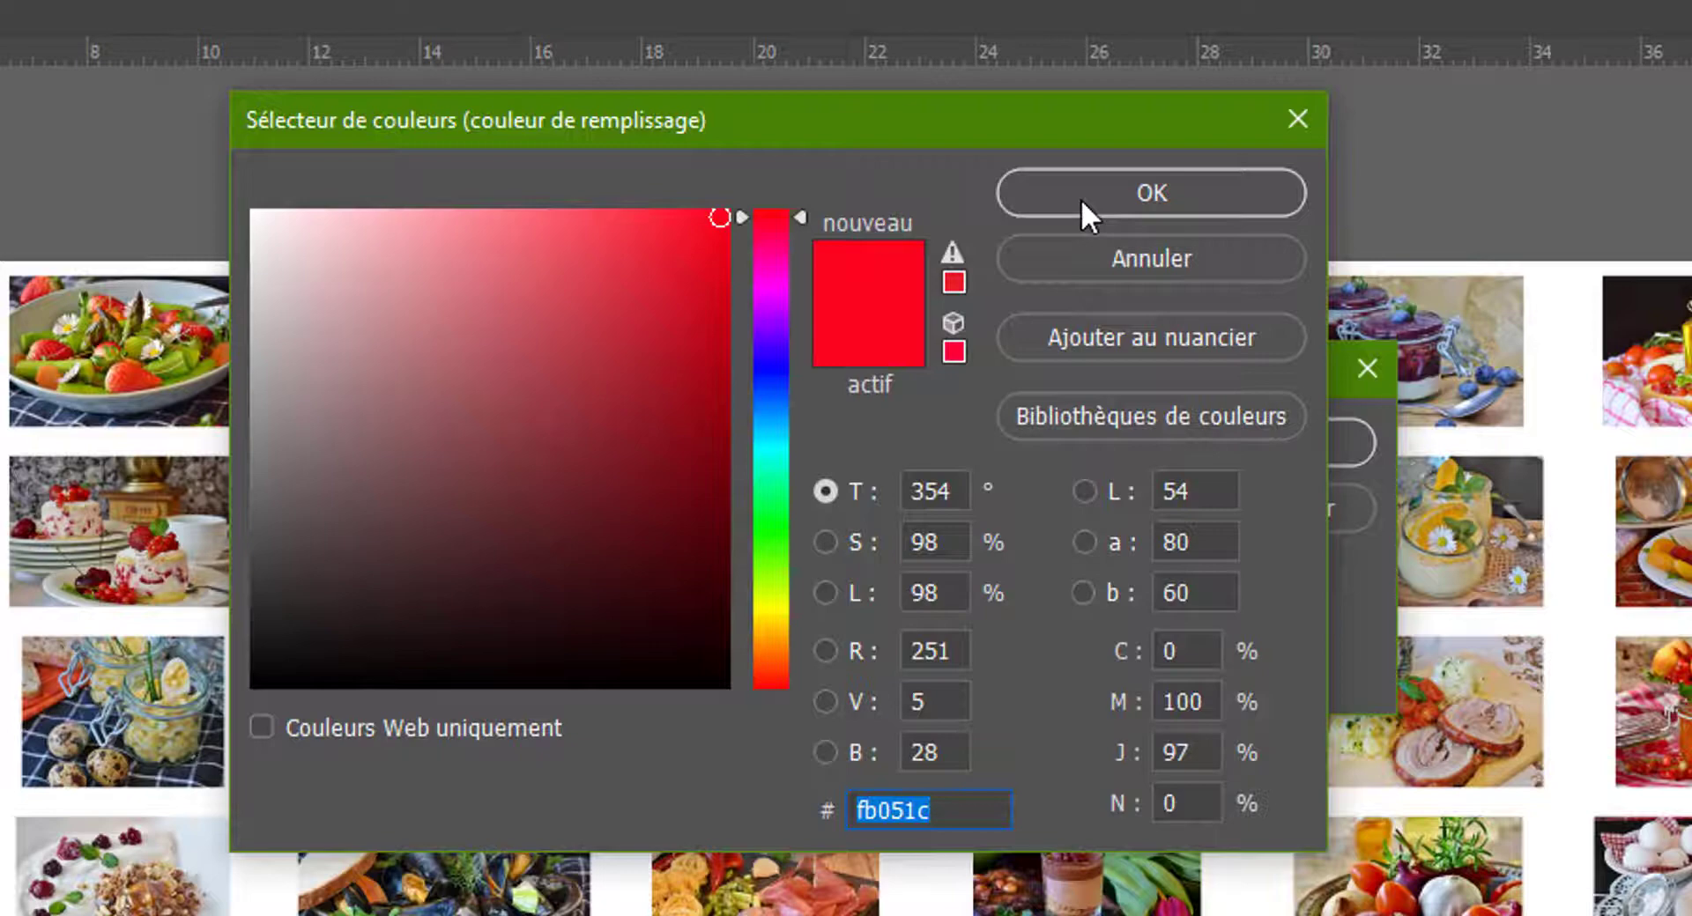
{"action": "left_click", "coordinate": [1082, 202]}
{"action": "left_click", "coordinate": [1307, 448]}
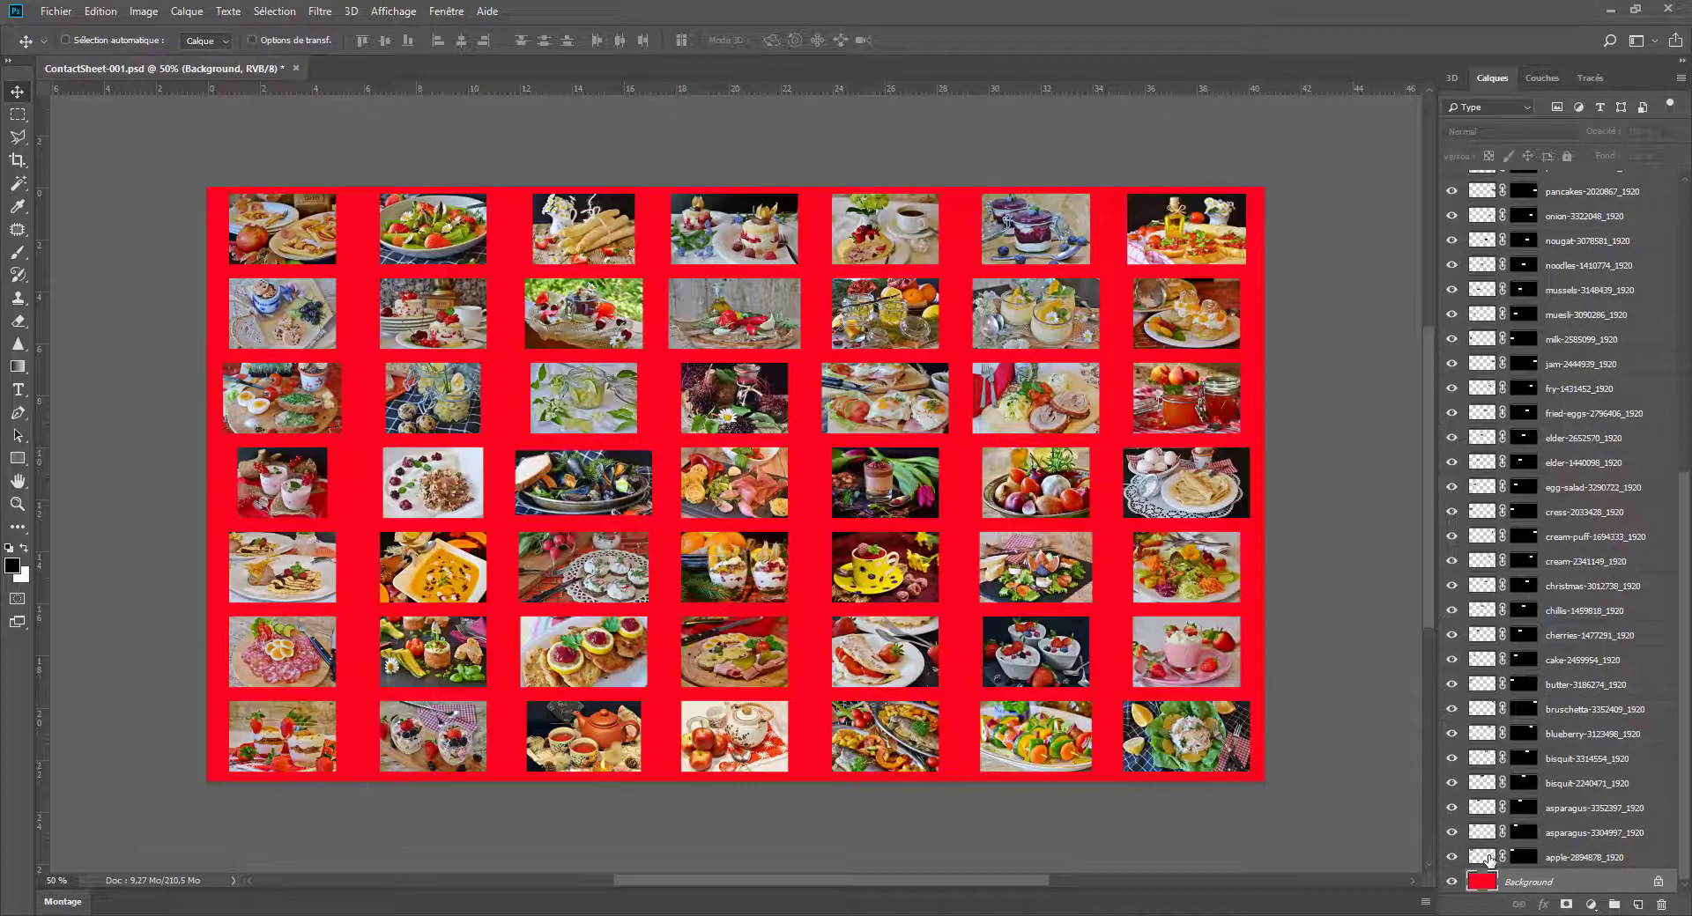
Unlink the layer masks from their images, working upward from apple-2894878_1920 through bisquit-2240471_1920
{"action": "left_click", "coordinate": [1488, 859]}
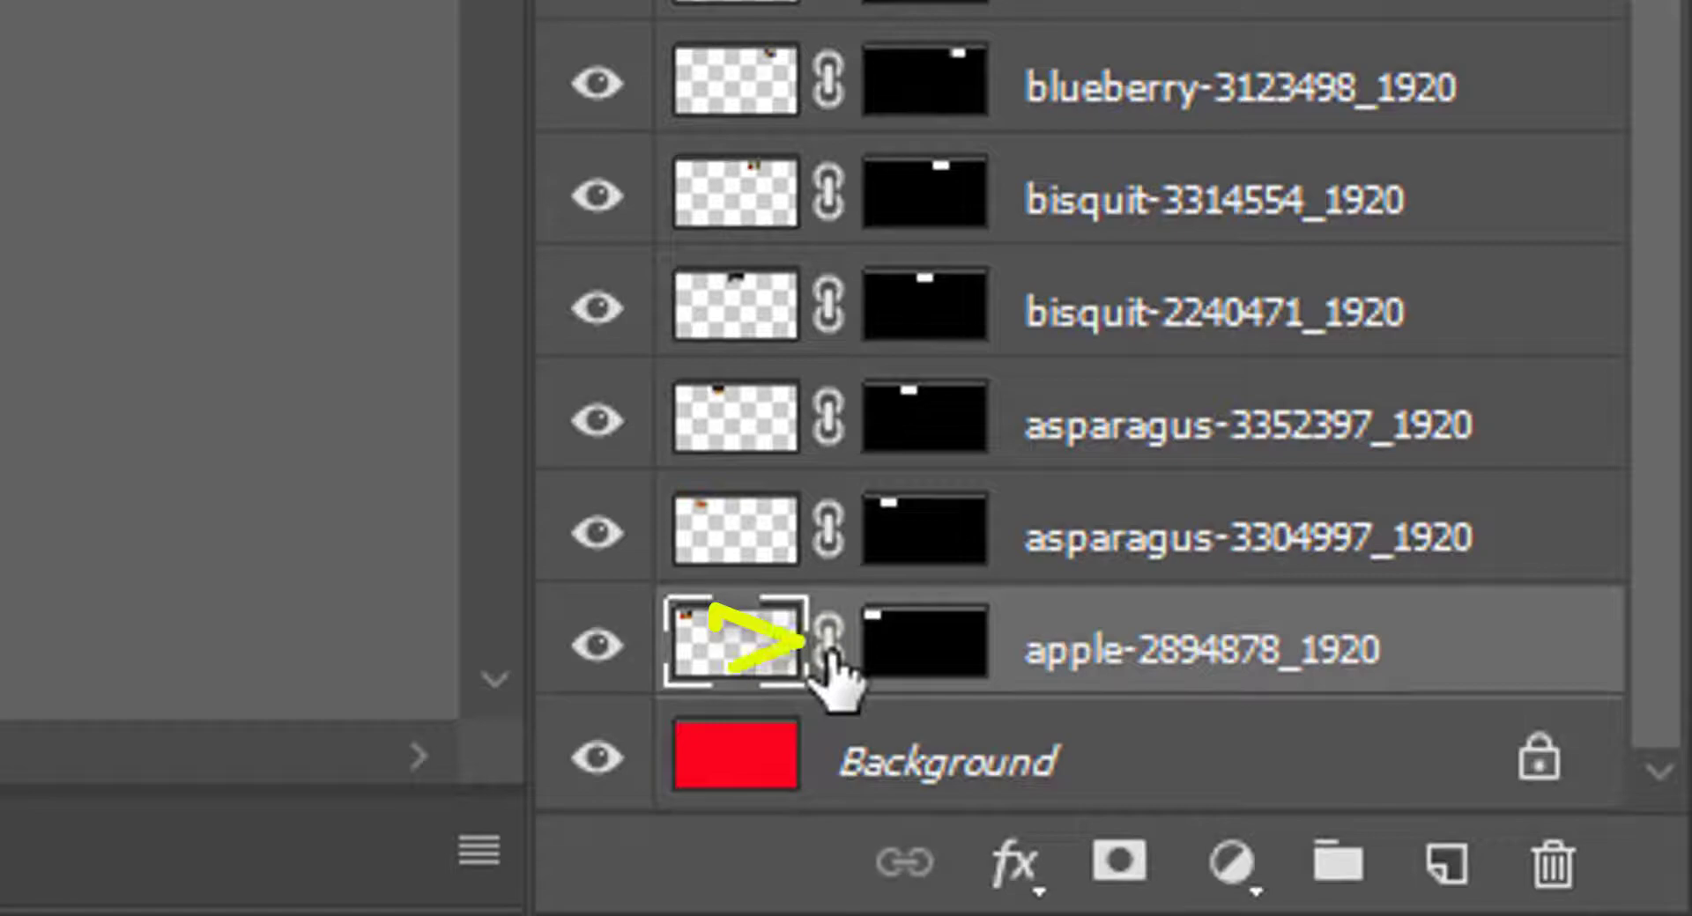
{"action": "left_click", "coordinate": [828, 647]}
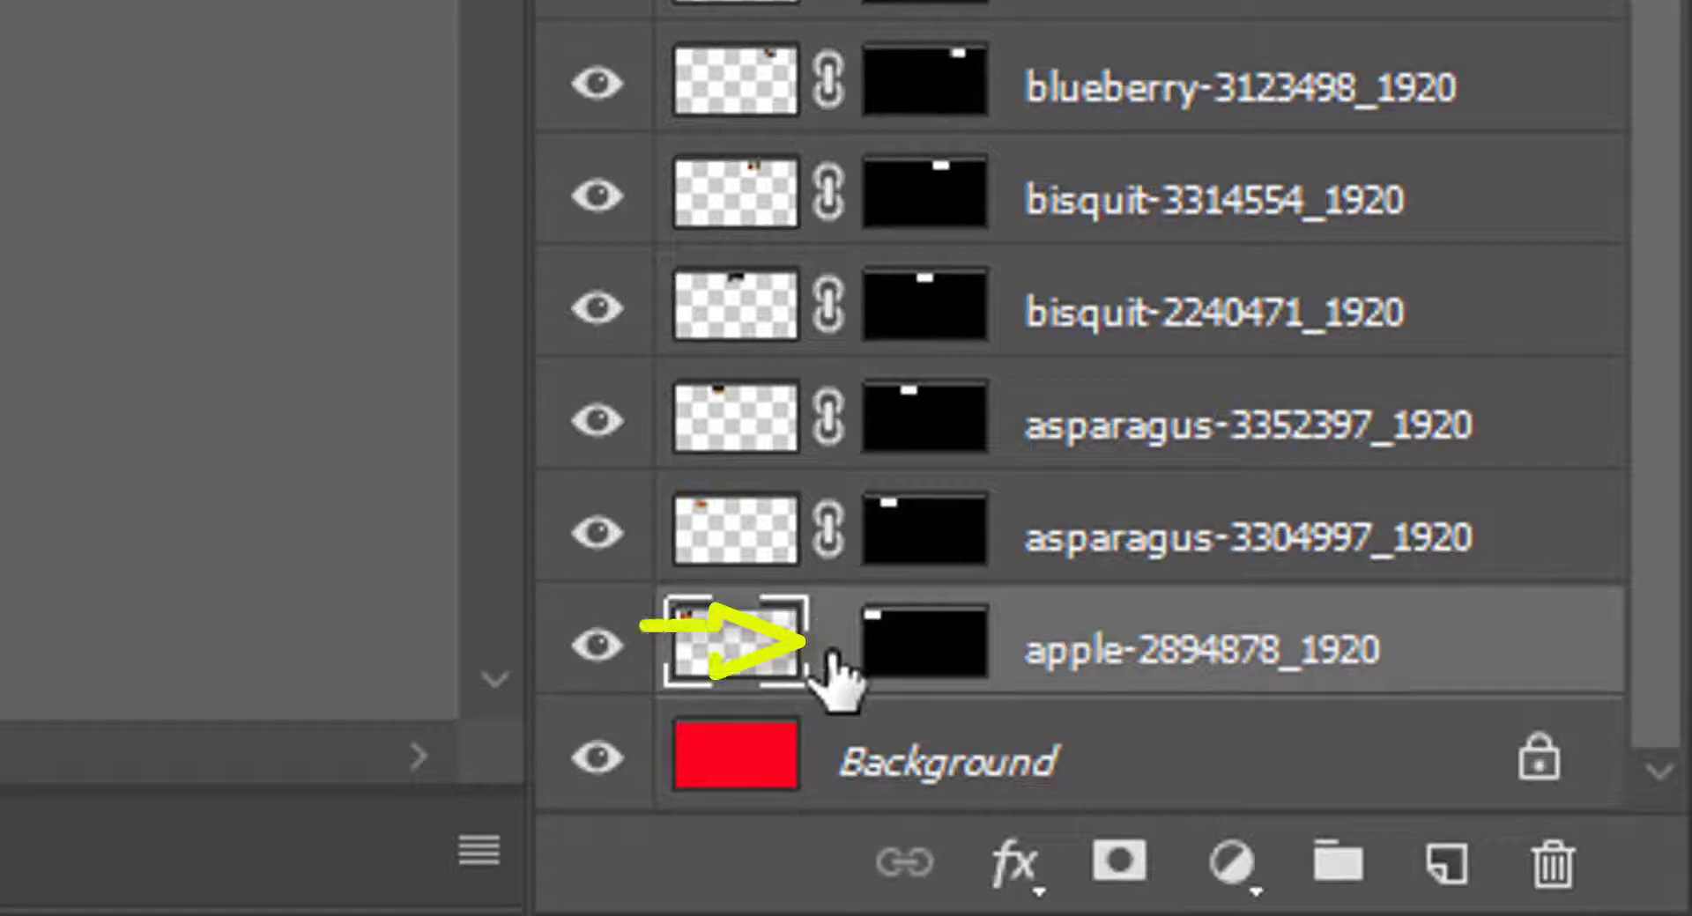
{"action": "left_click", "coordinate": [828, 533]}
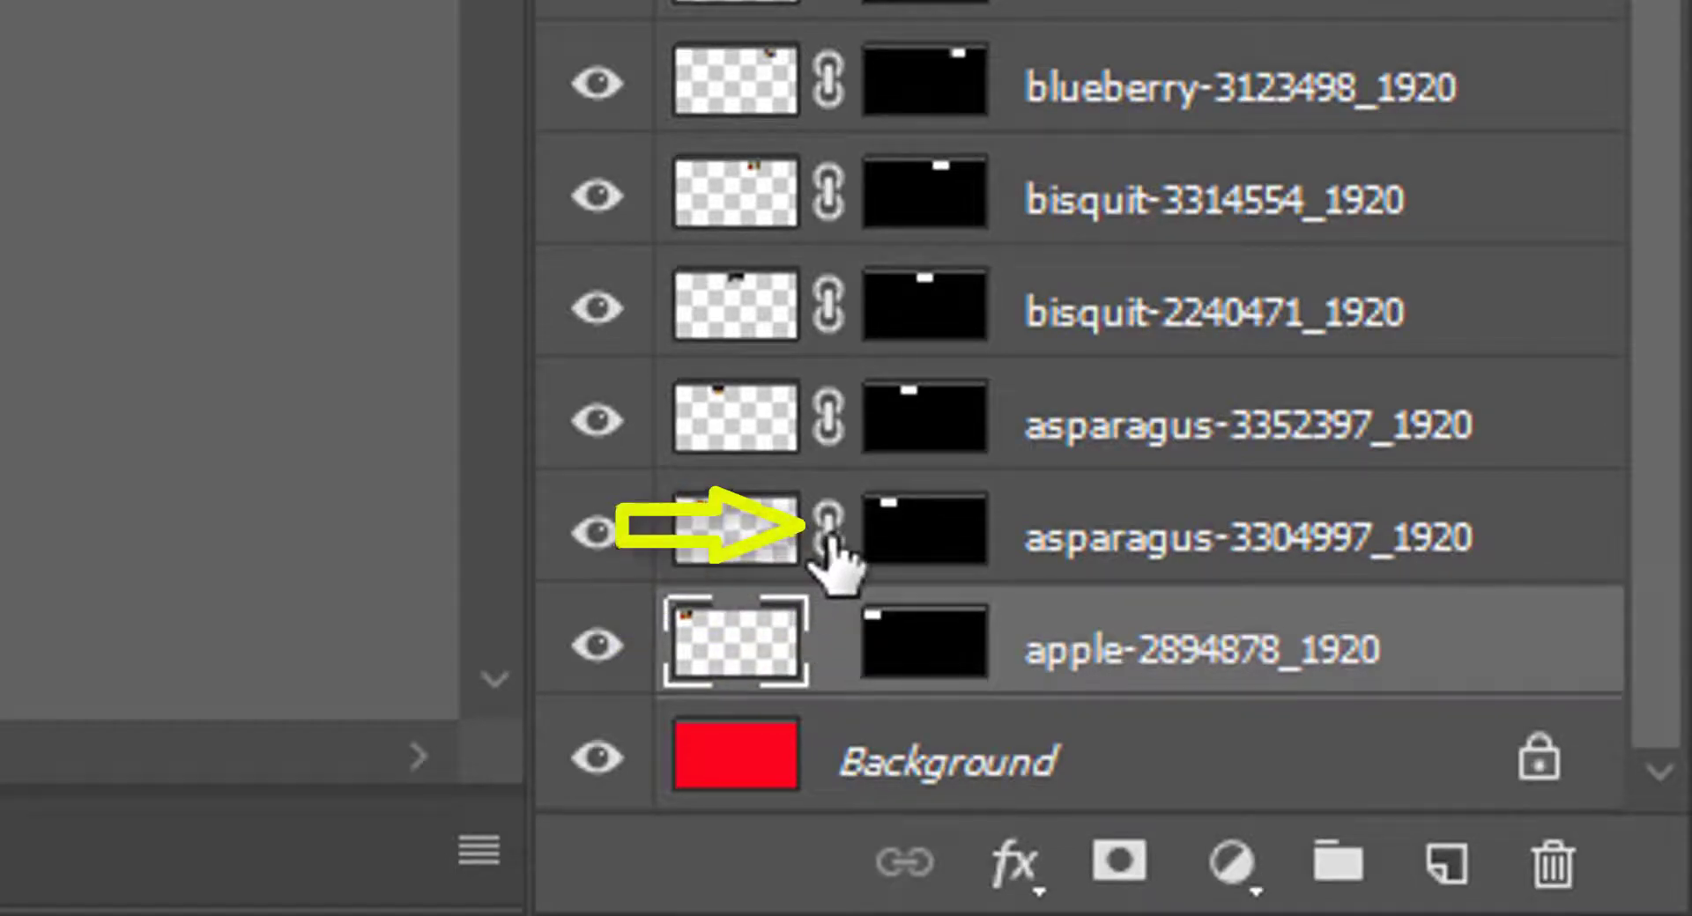
{"action": "left_click", "coordinate": [828, 418]}
{"action": "left_click", "coordinate": [830, 303]}
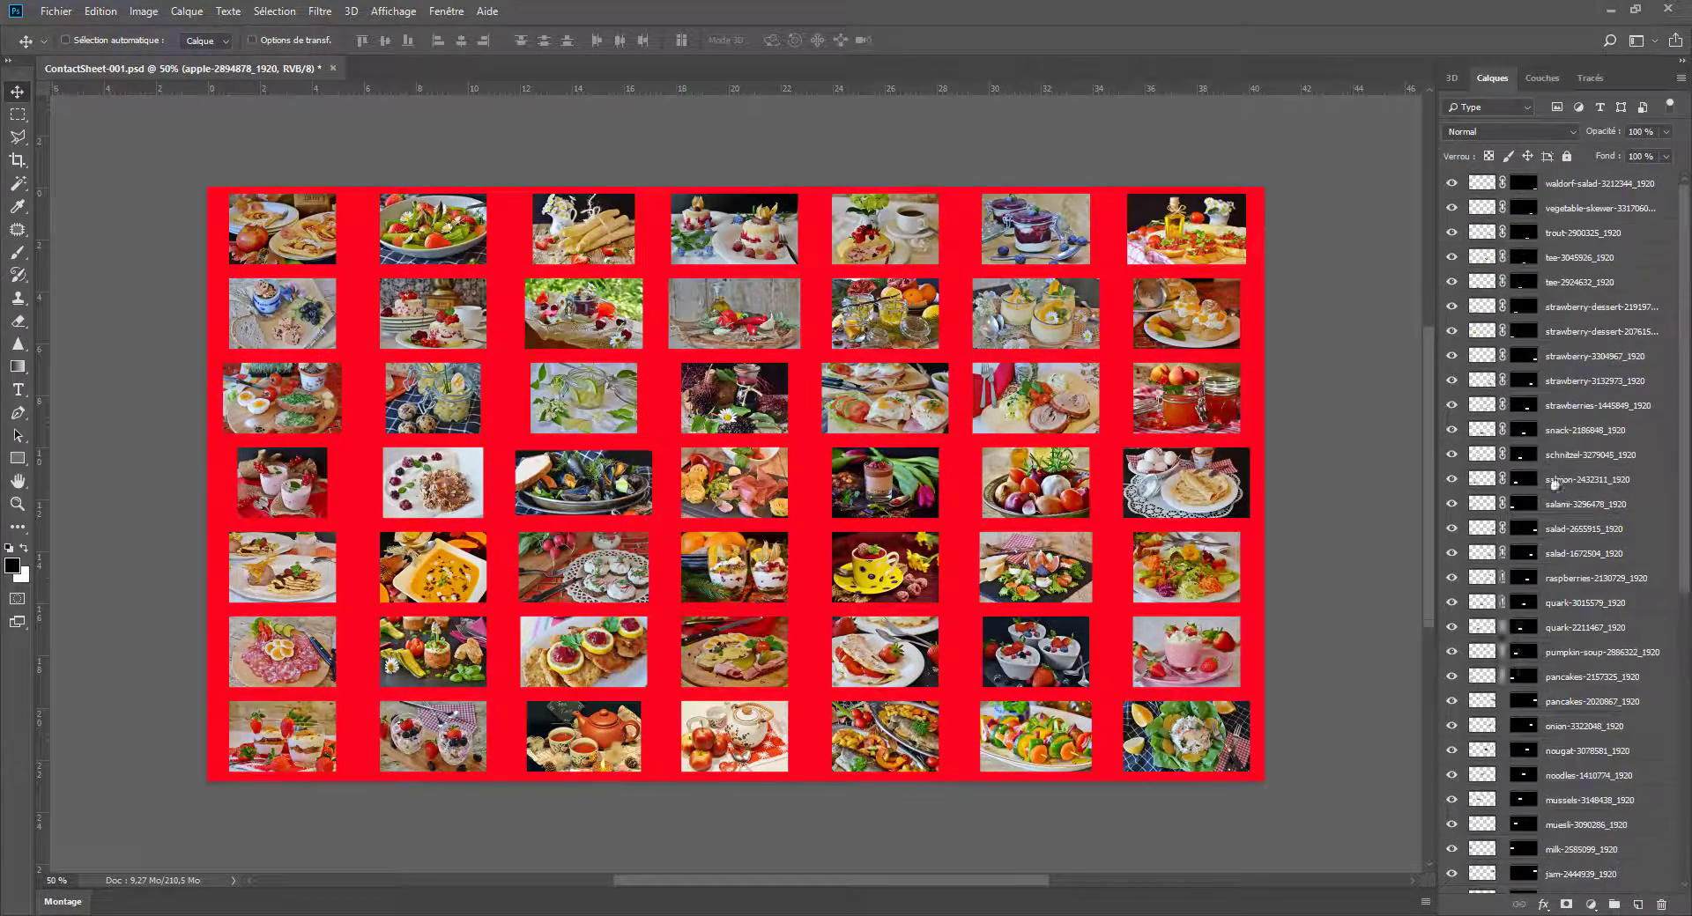
Turn on automatic layer selection for the Move tool and select the nougat-3078581_1920 image on the canvas
{"action": "key", "text": "v"}
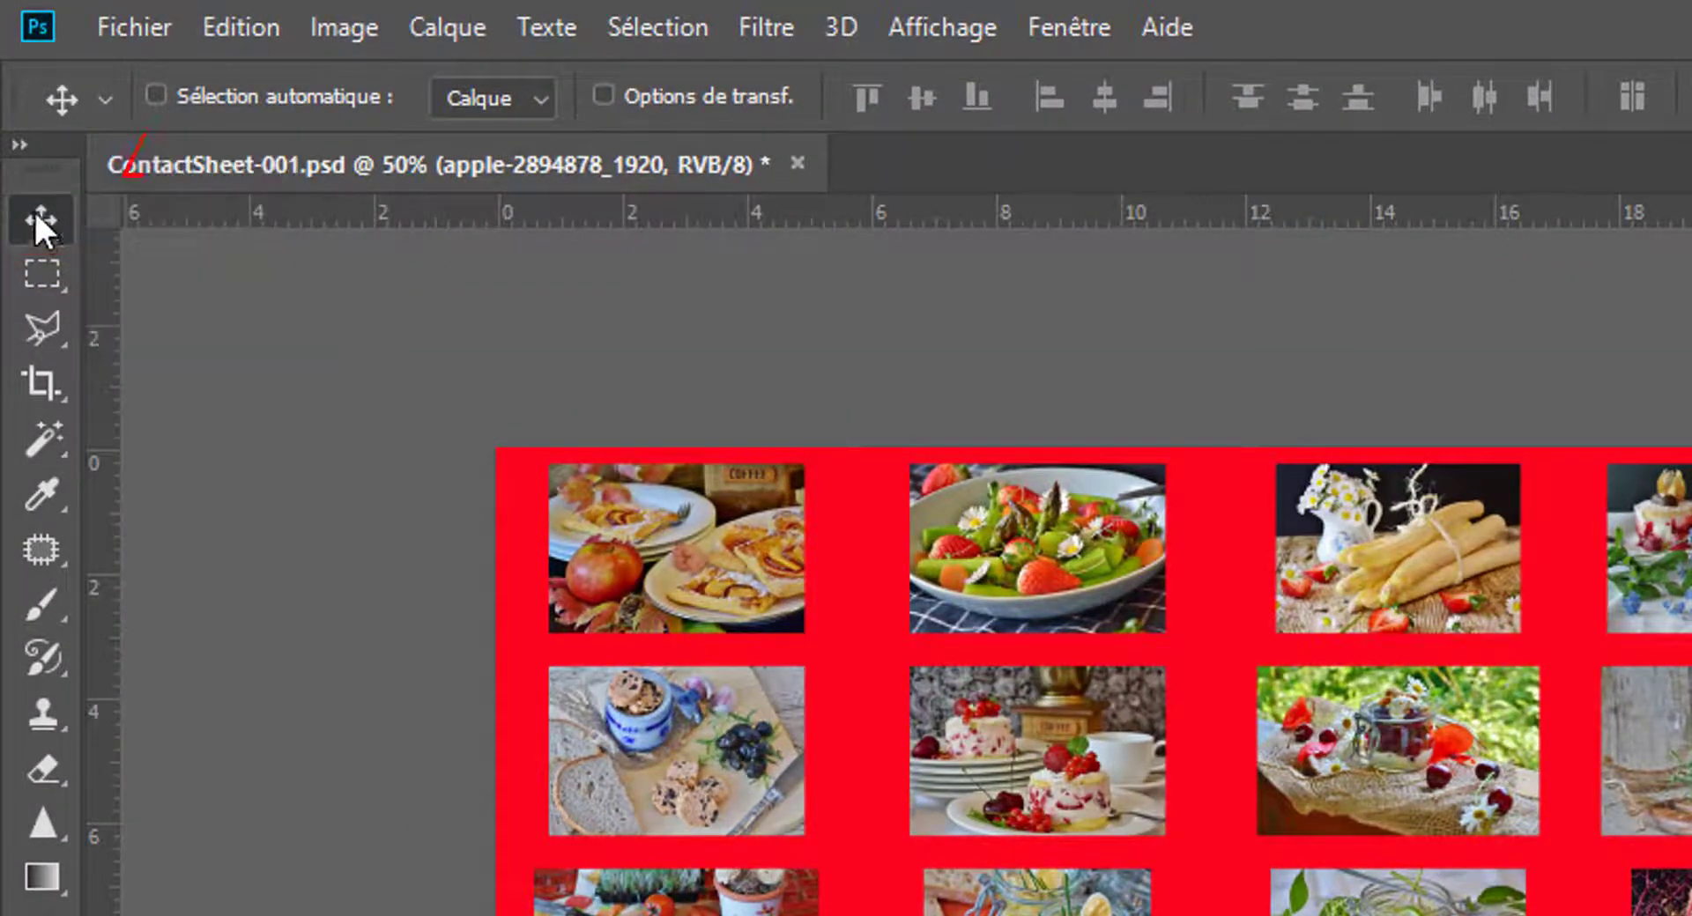
{"action": "left_click", "coordinate": [156, 95]}
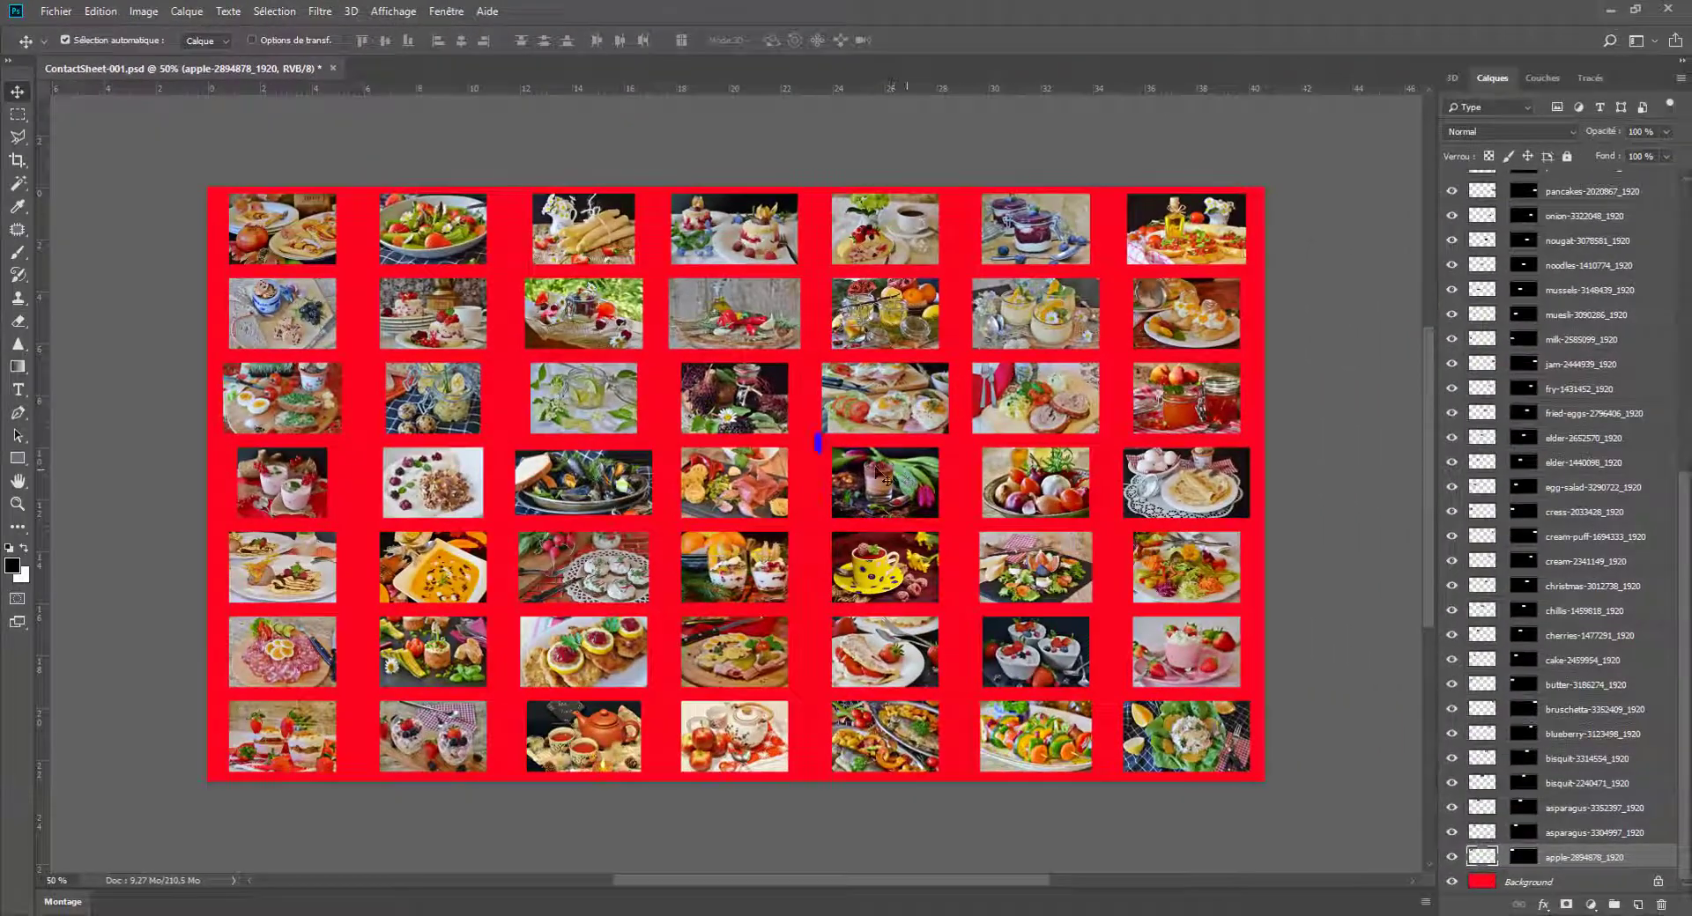
{"action": "left_click", "coordinate": [1006, 534]}
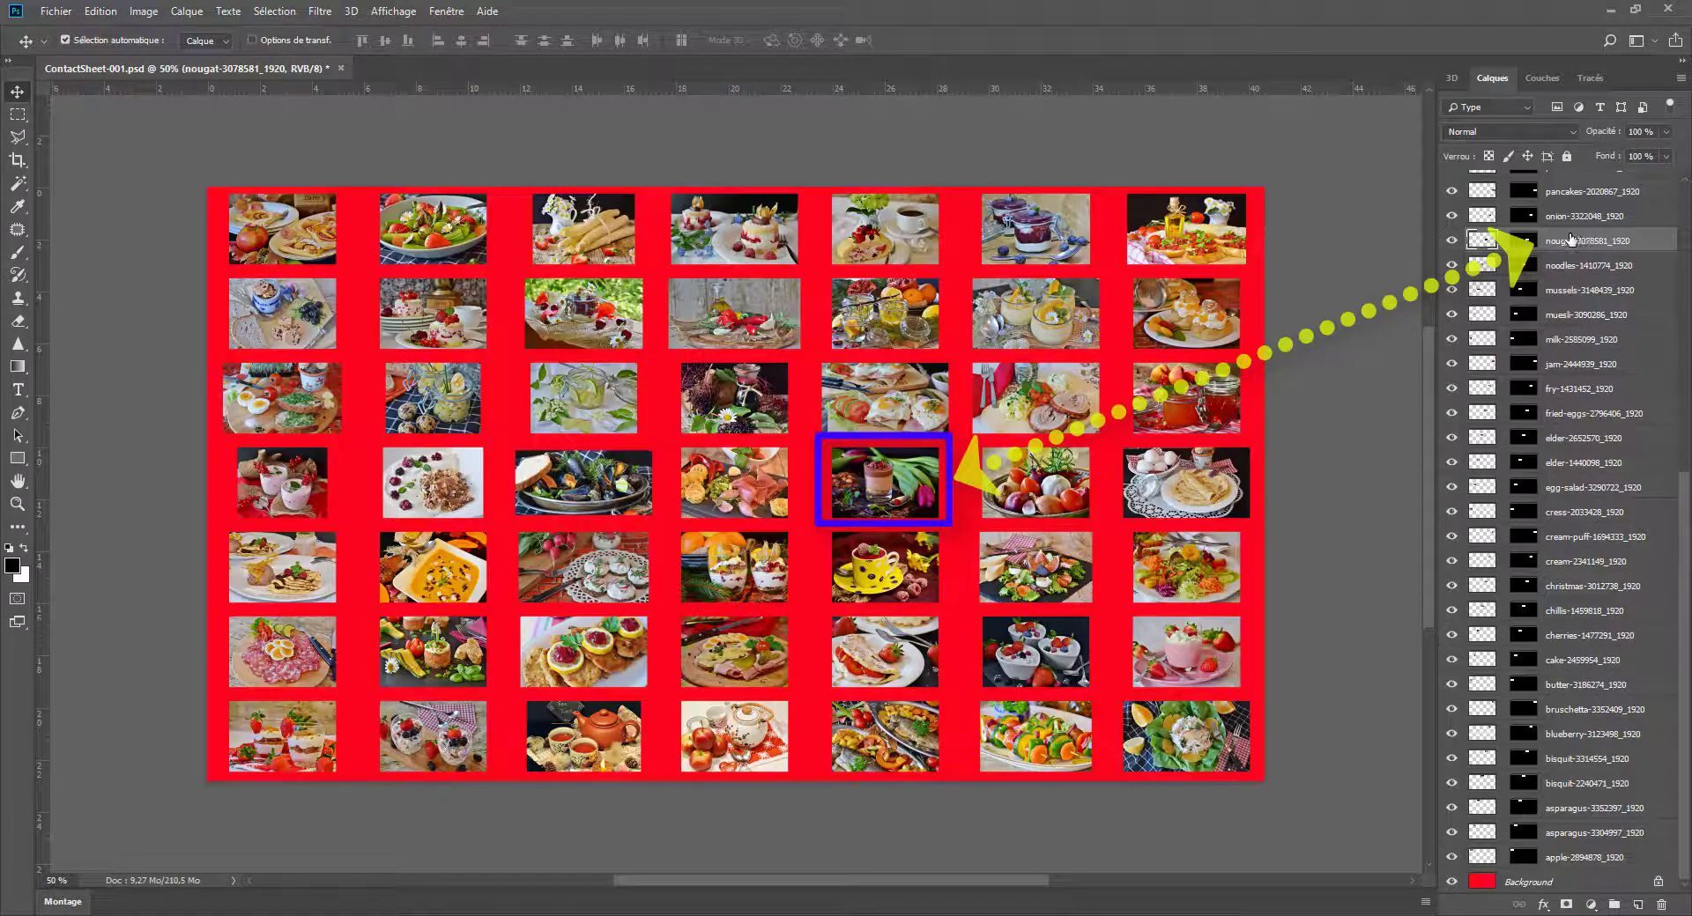
Scale the apple image in the wall's first cell proportionally from its centre until it fills its mask, and adjust its position
{"action": "left_click", "coordinate": [256, 240]}
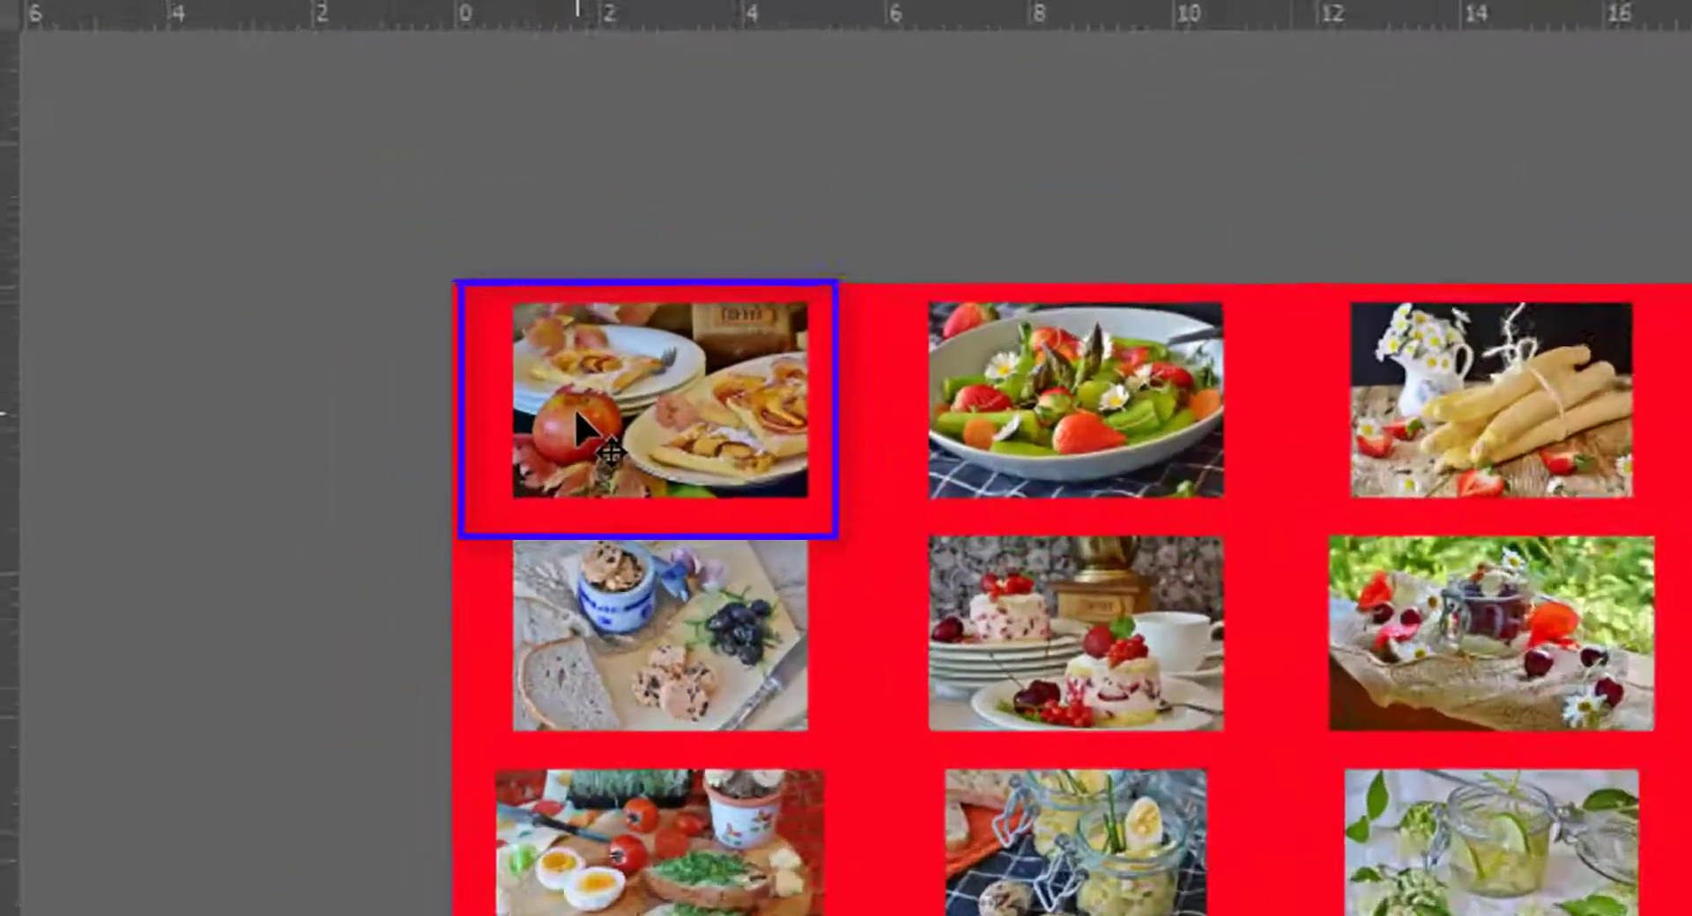
{"action": "key", "text": "ctrl+t"}
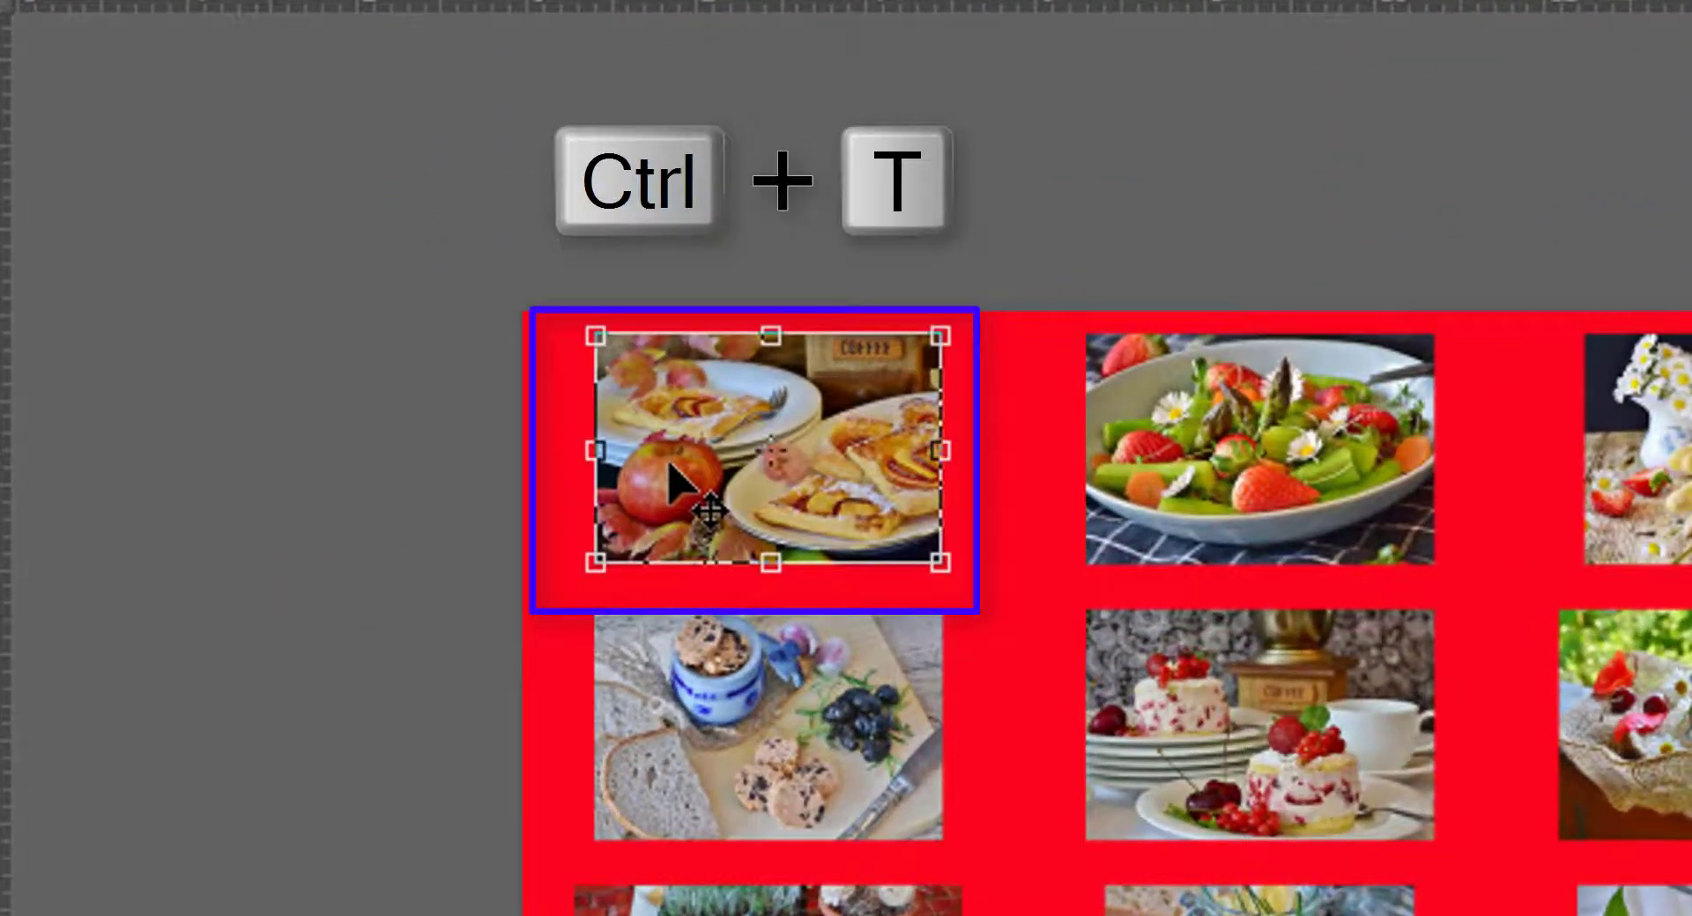
{"action": "key", "text": "alt+shift"}
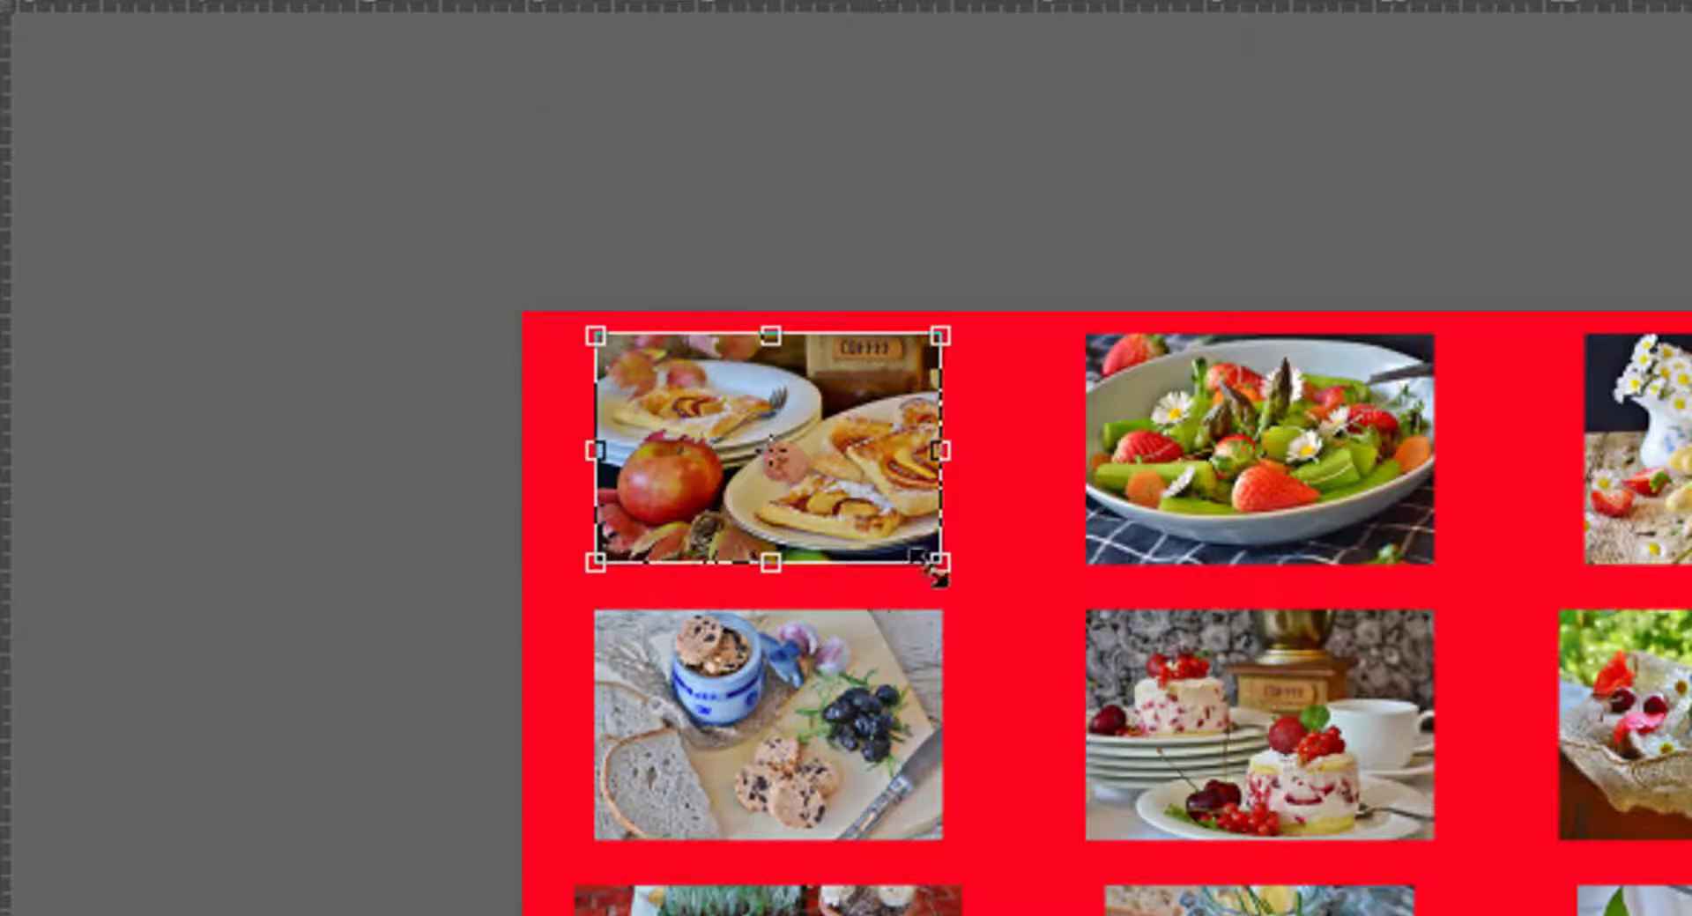
{"action": "left_click_drag", "start_coordinate": [941, 564], "coordinate": [1009, 613]}
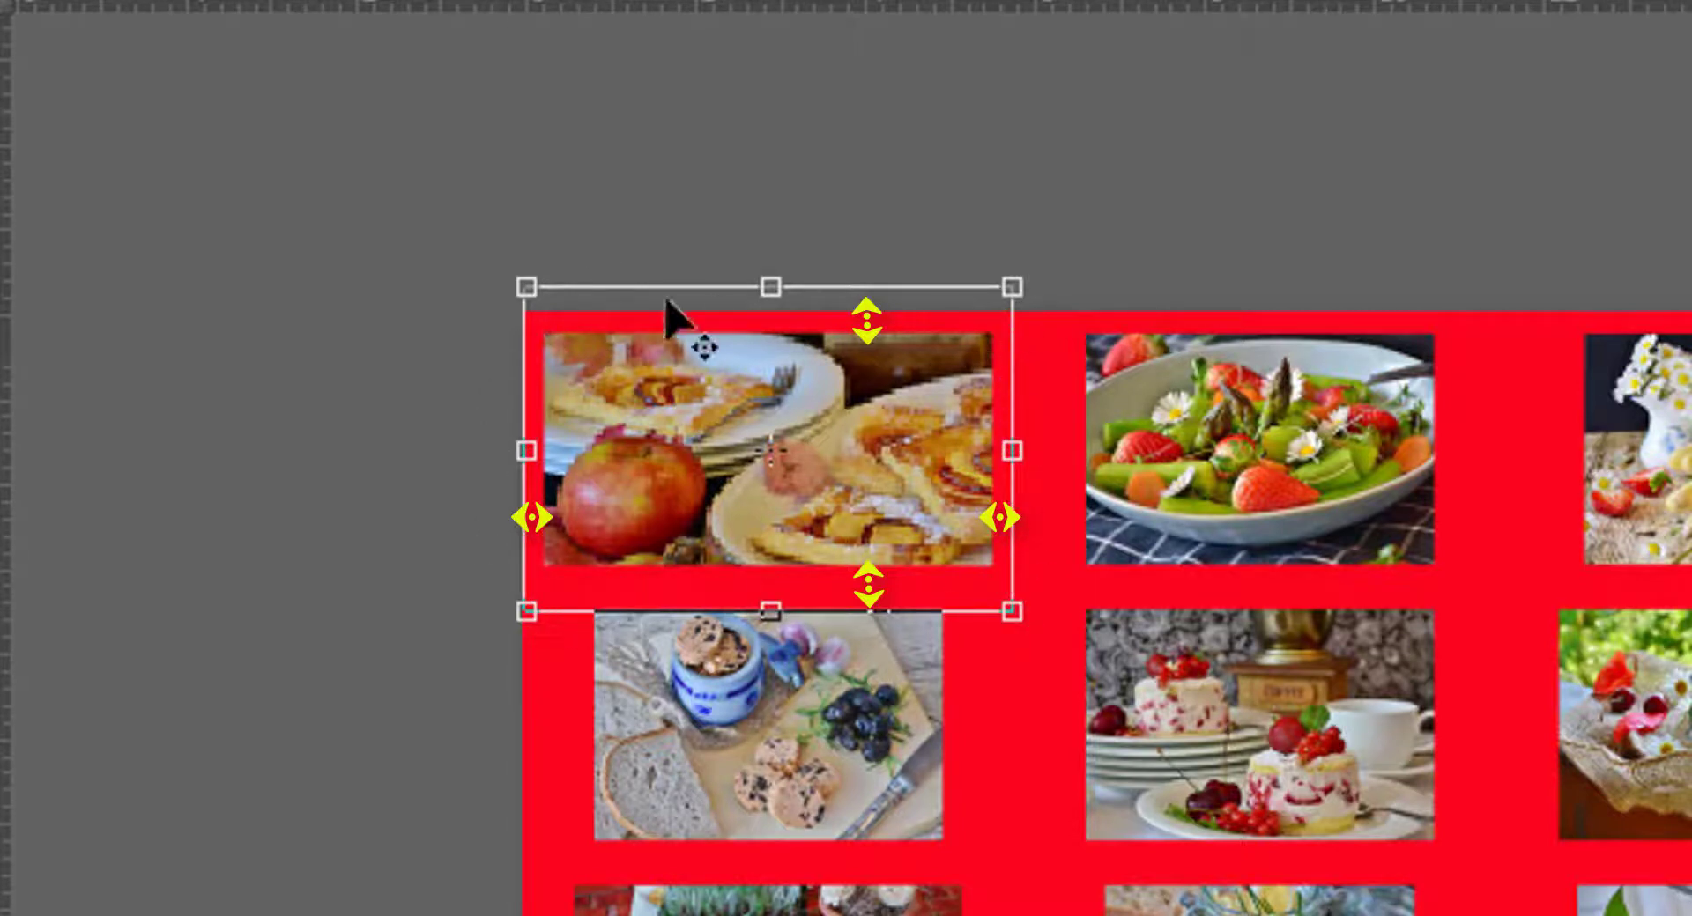
{"action": "mouse_move", "coordinate": [592, 529]}
{"action": "left_mouse_down"}
{"action": "mouse_move", "coordinate": [642, 499]}
{"action": "mouse_move", "coordinate": [643, 418]}
{"action": "mouse_move", "coordinate": [517, 434]}
{"action": "mouse_move", "coordinate": [595, 543]}
{"action": "left_mouse_up"}
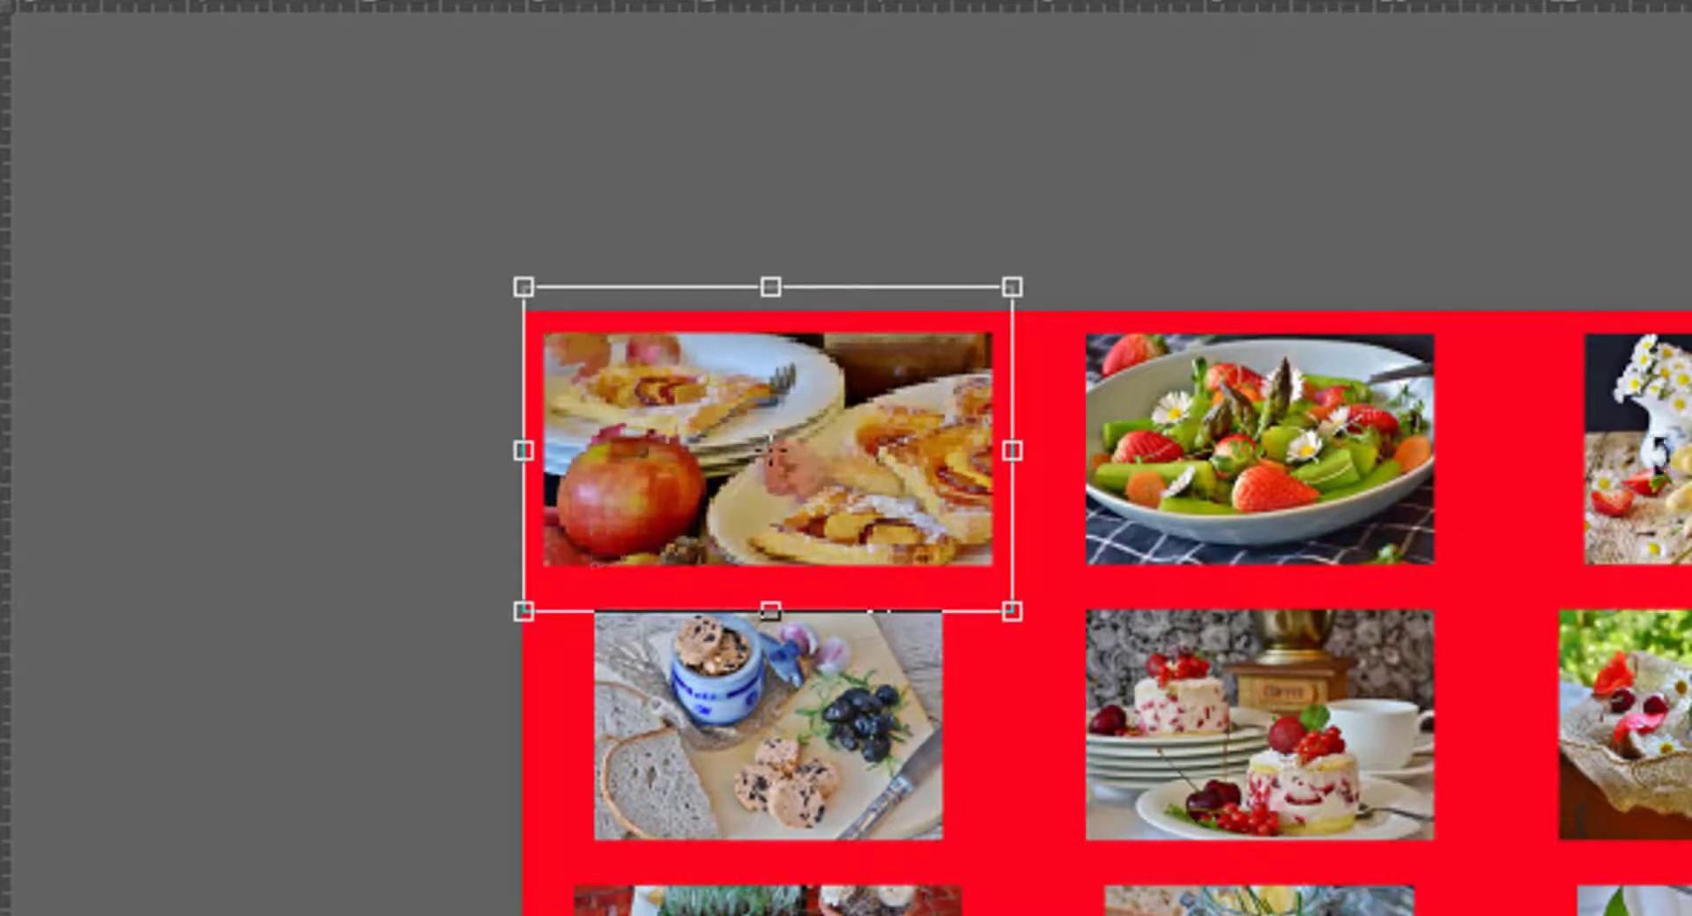
{"action": "key", "text": "Return"}
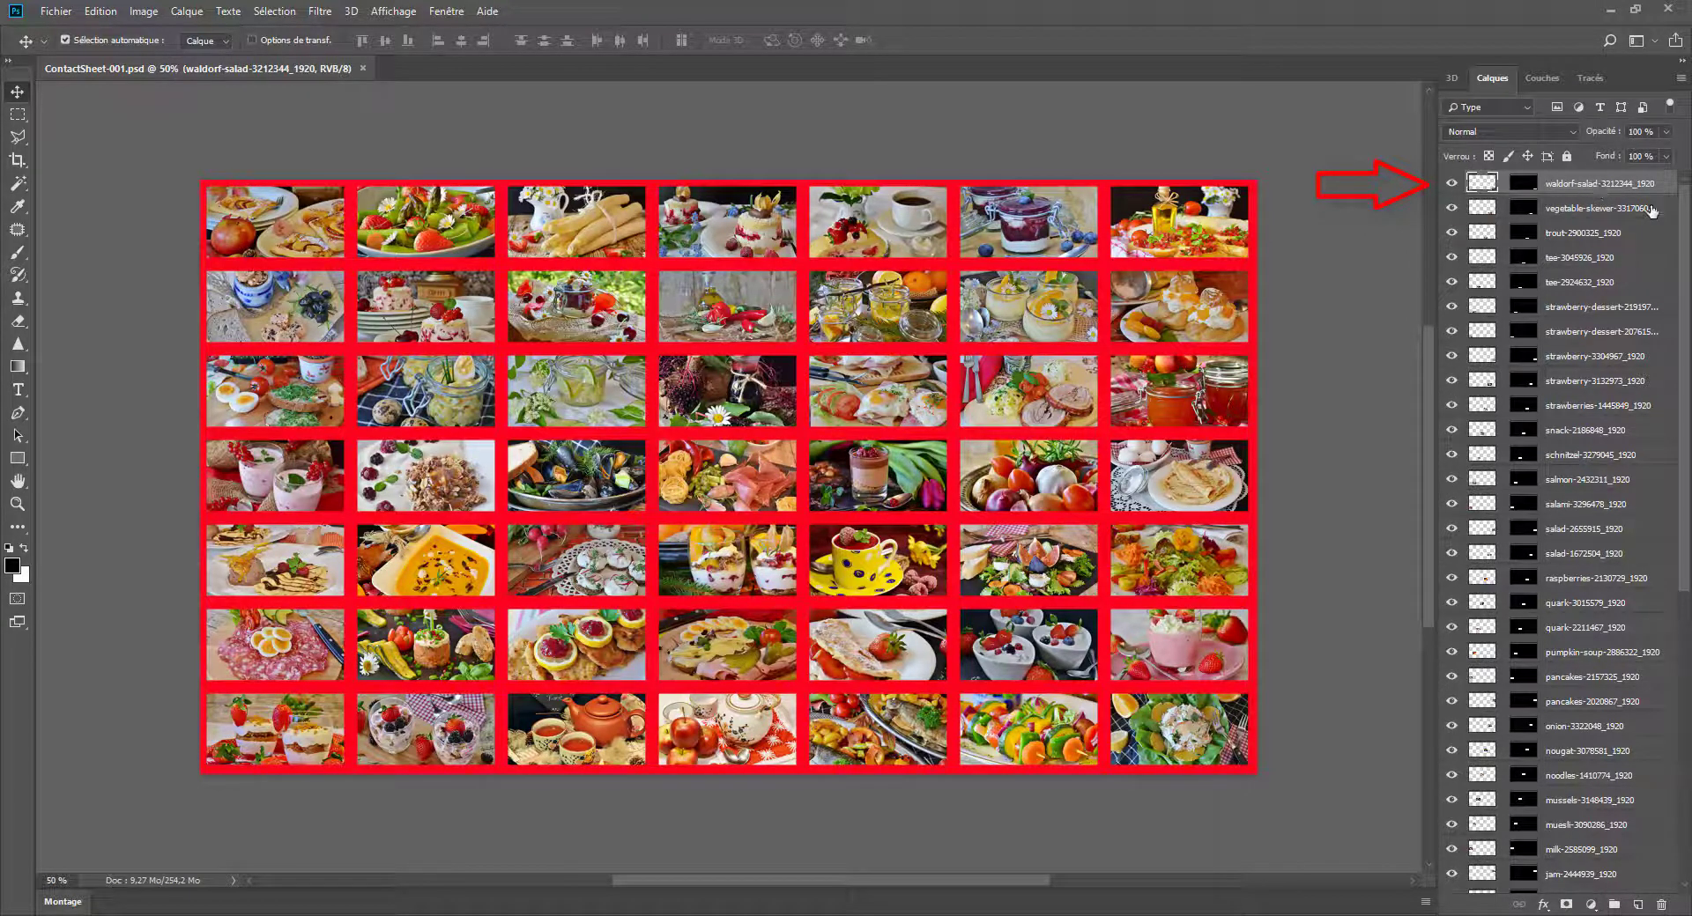
Group all image layers from waldorf-salad-3212344_1920 down to apple-2894878_1920, and fill the Background layer with black
{"action": "scroll", "coordinate": [1586, 529], "scroll_direction": "down", "scroll_amount": 10}
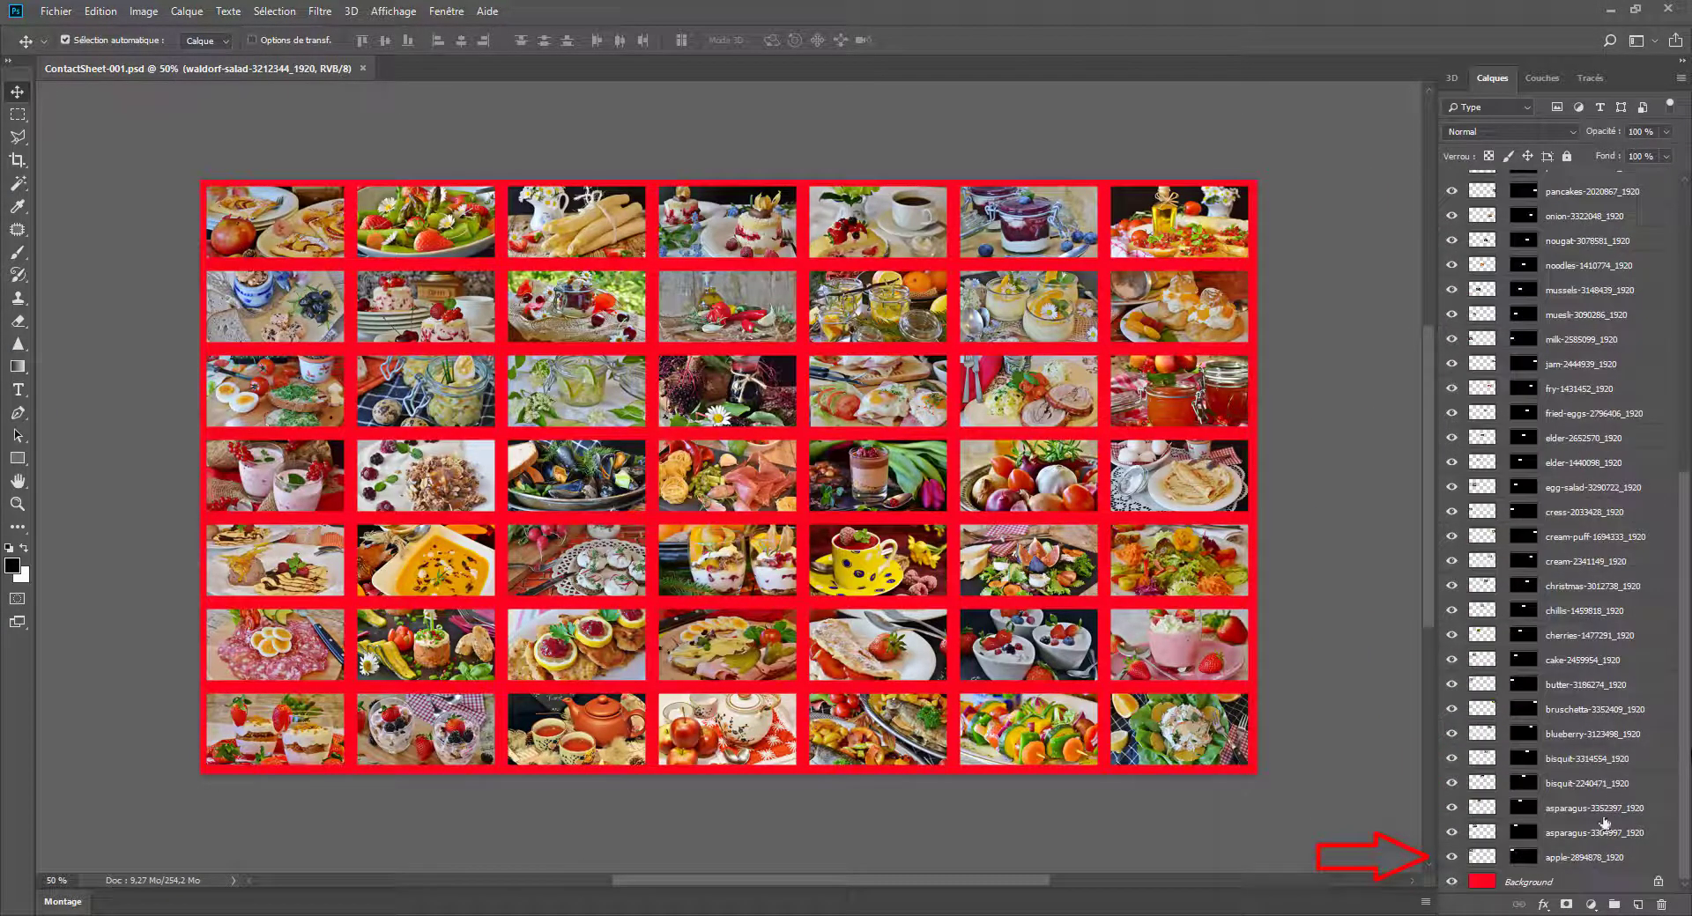
{"action": "left_click", "coordinate": [1589, 857], "text": "shift"}
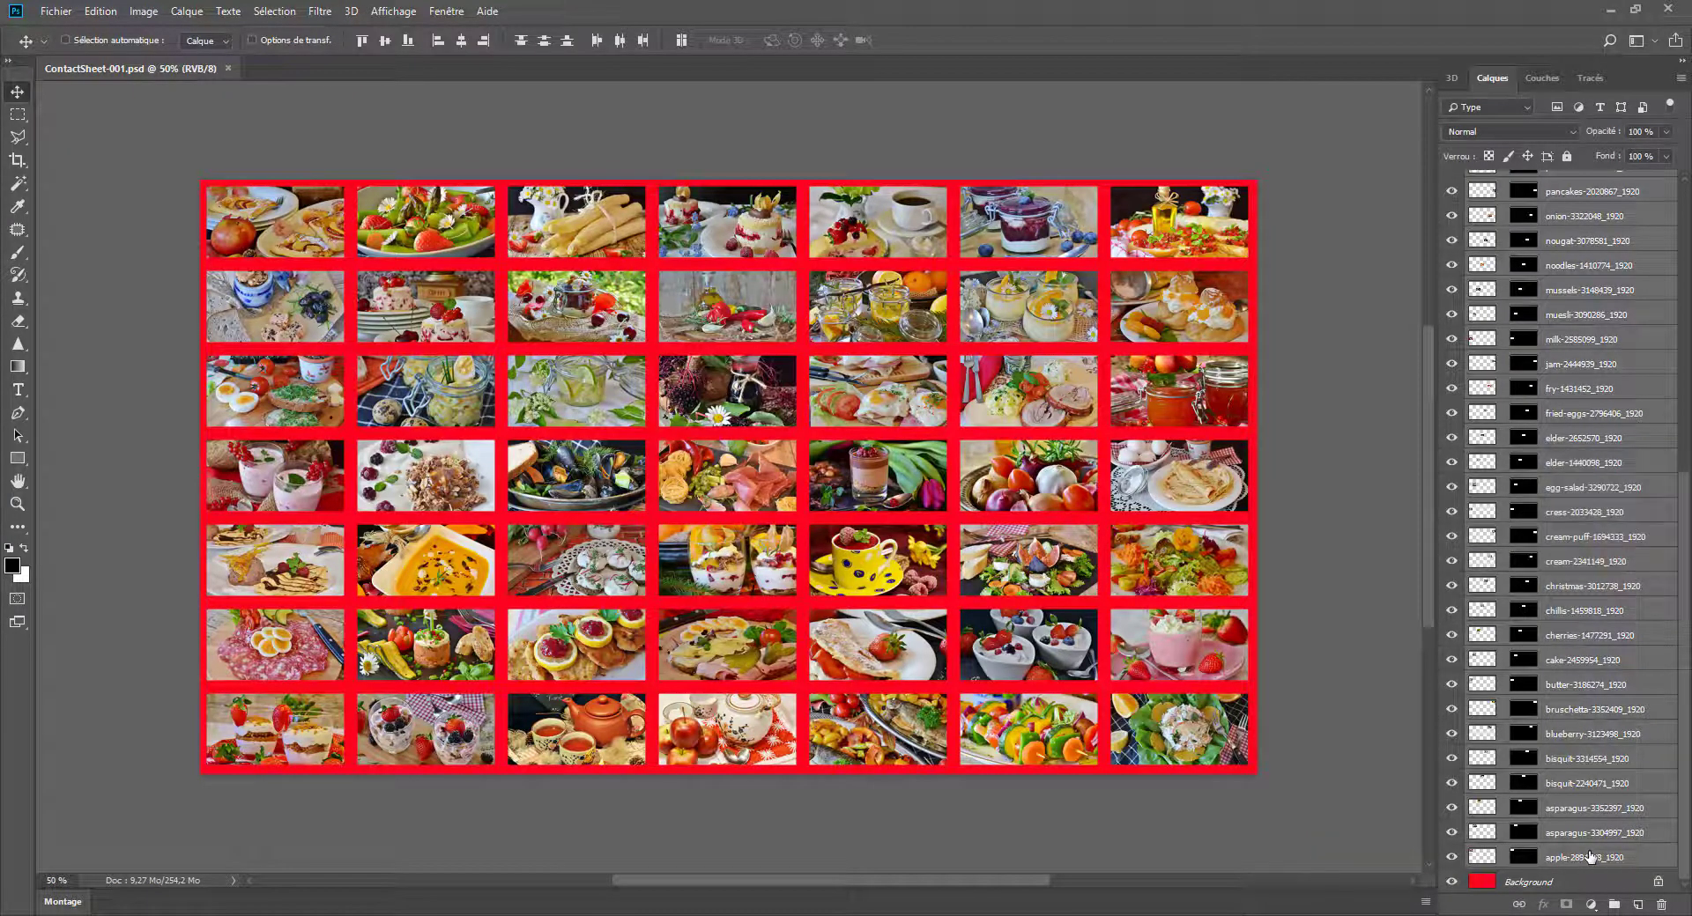
{"action": "key", "text": "ctrl+g"}
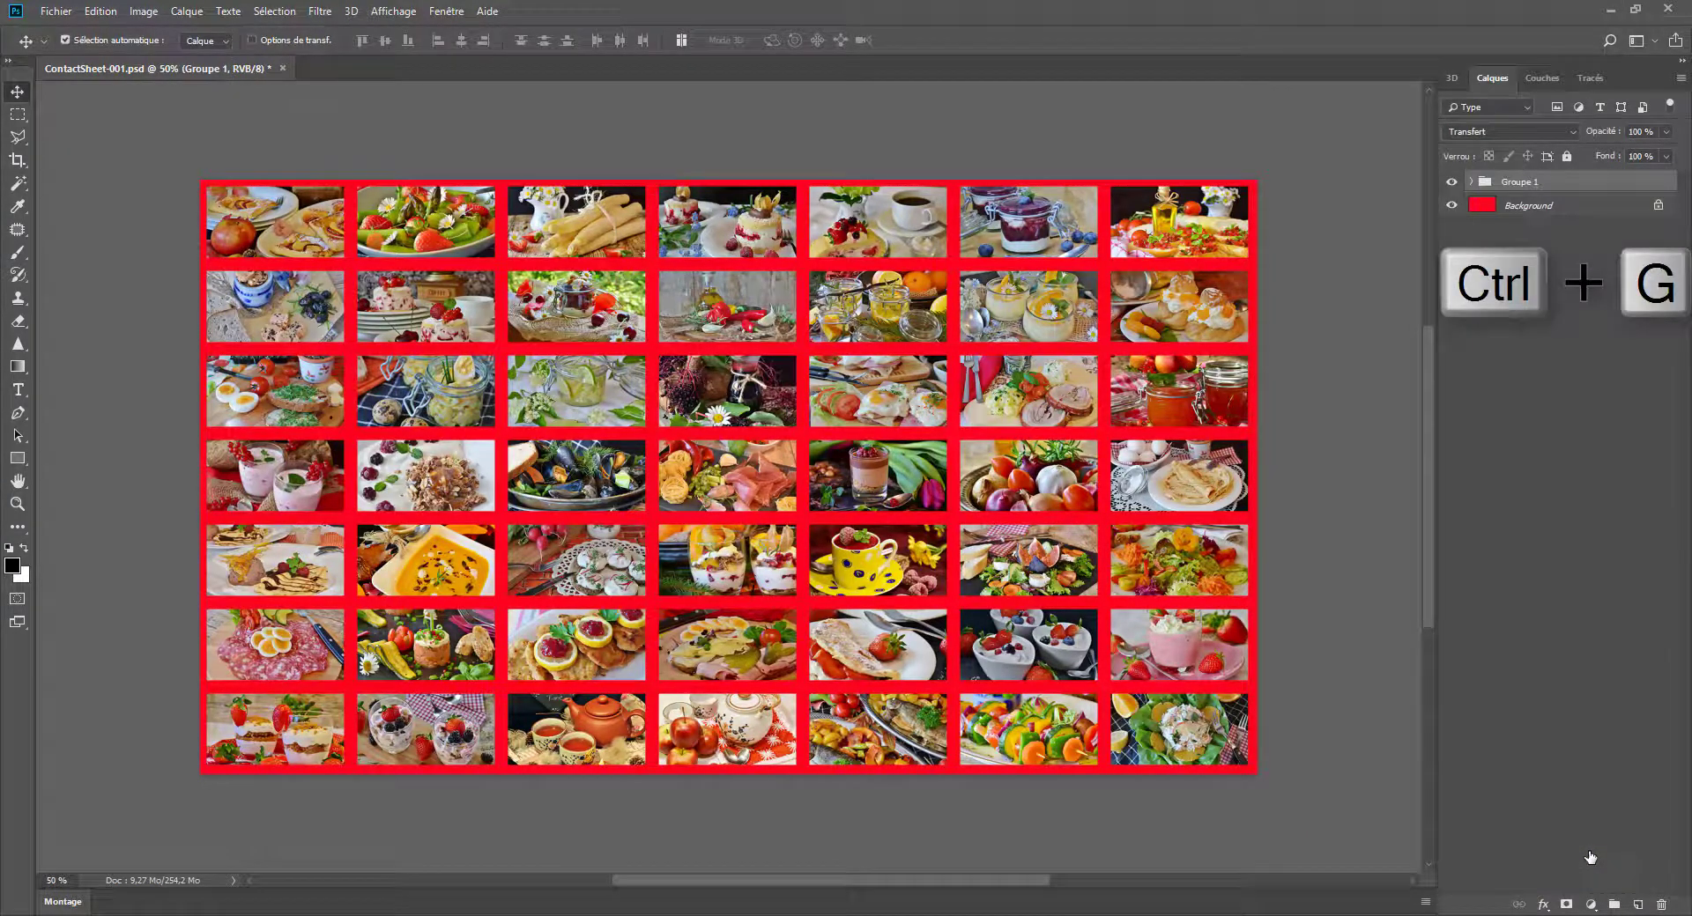
{"action": "left_click", "coordinate": [1529, 215]}
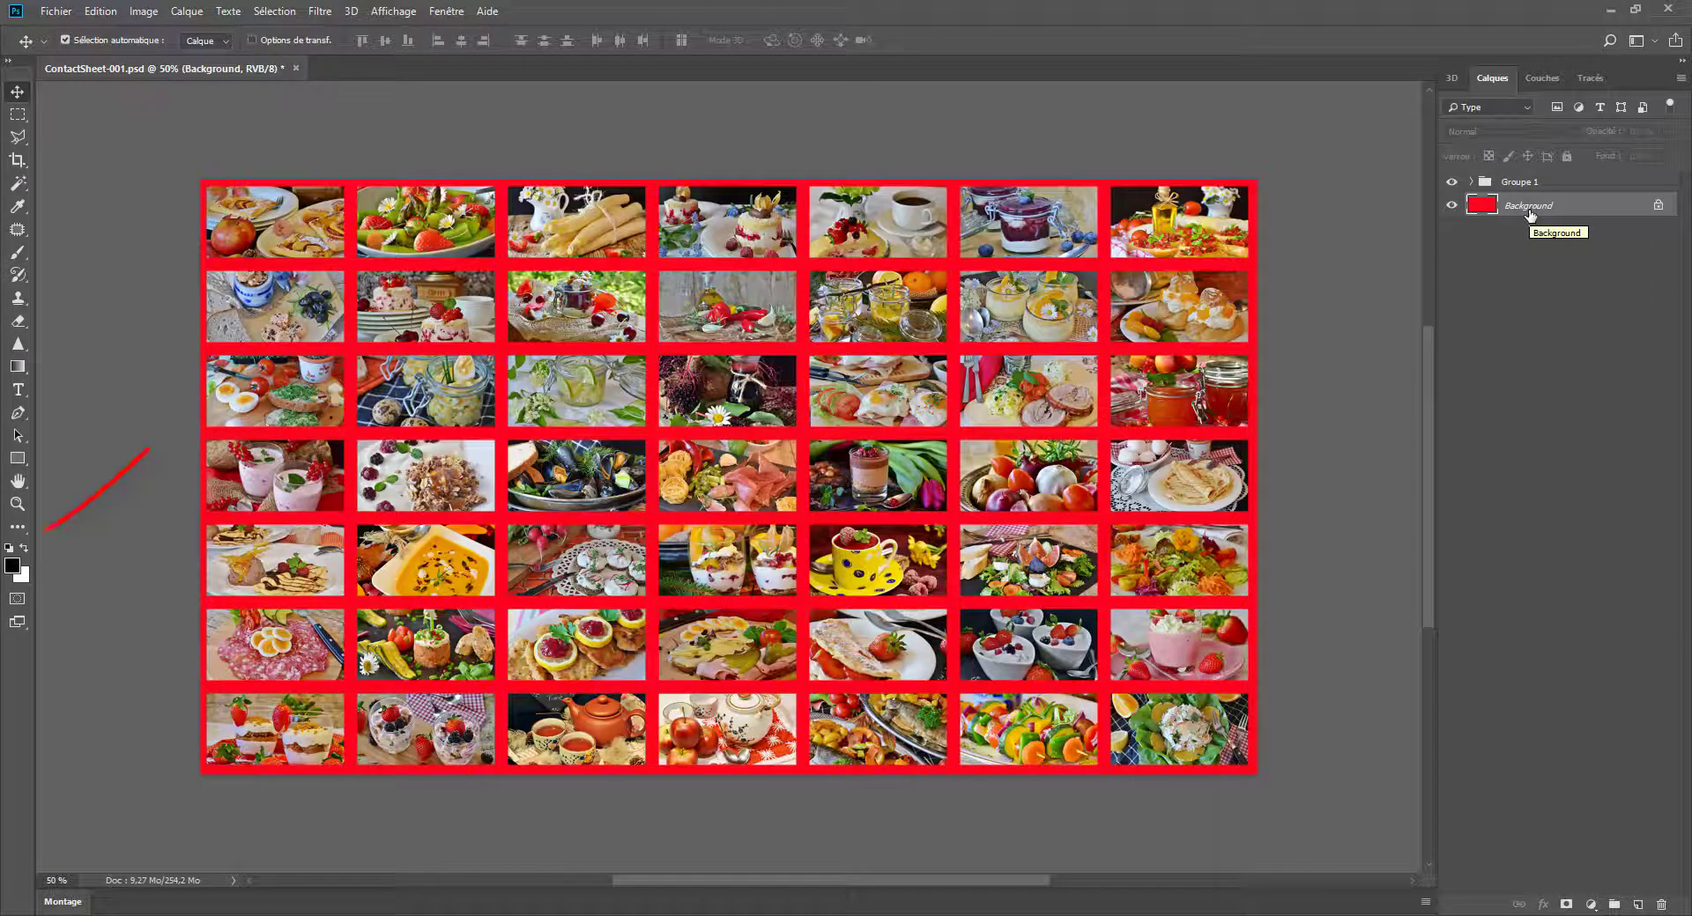
{"action": "key", "text": "alt+Delete"}
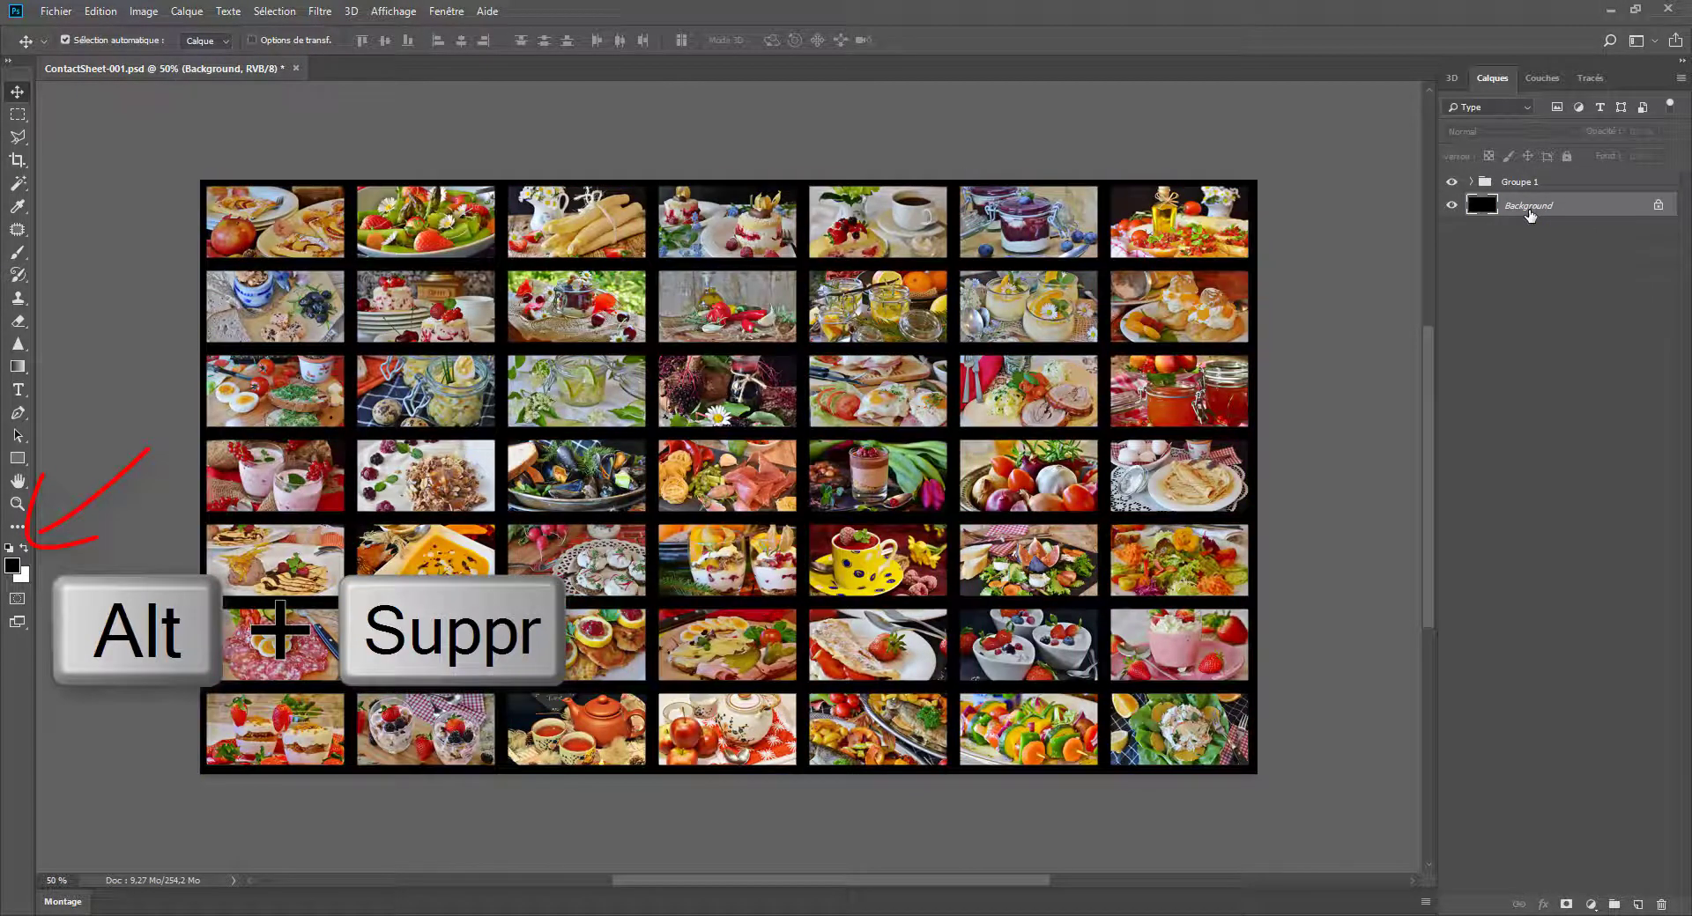
Add Bevel & Emboss to Groupe 1: Inner Bevel, Chisel Hard, 100% depth, 3 px size, with the Linear gloss contour
{"action": "left_click", "coordinate": [1508, 183]}
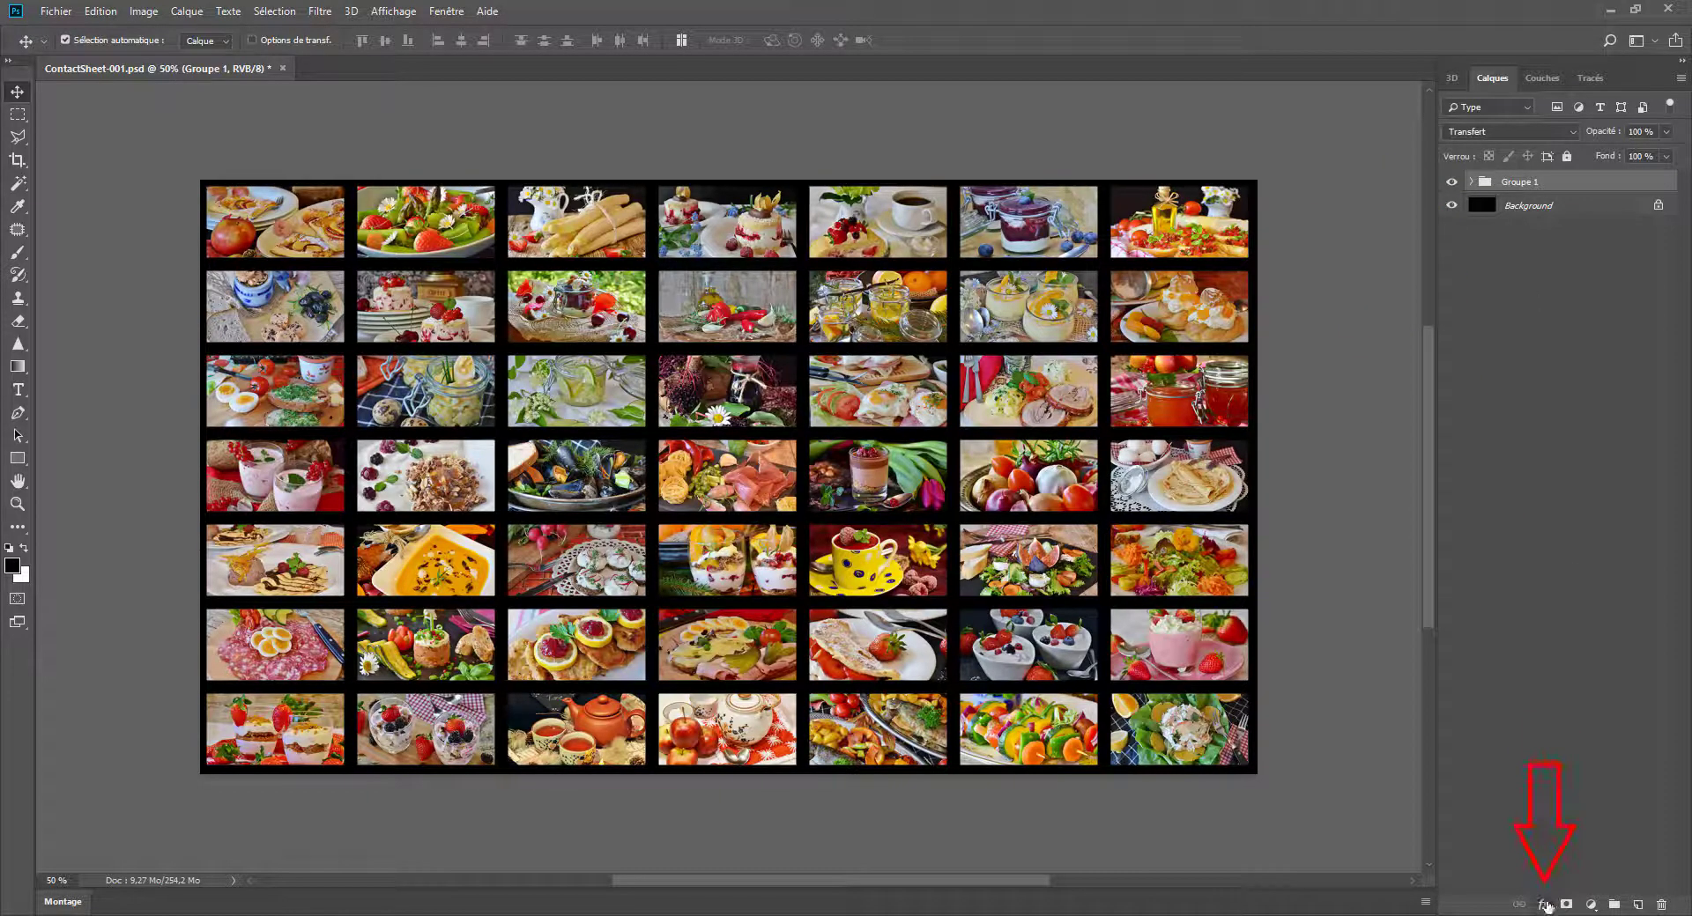
{"action": "left_click", "coordinate": [1543, 905]}
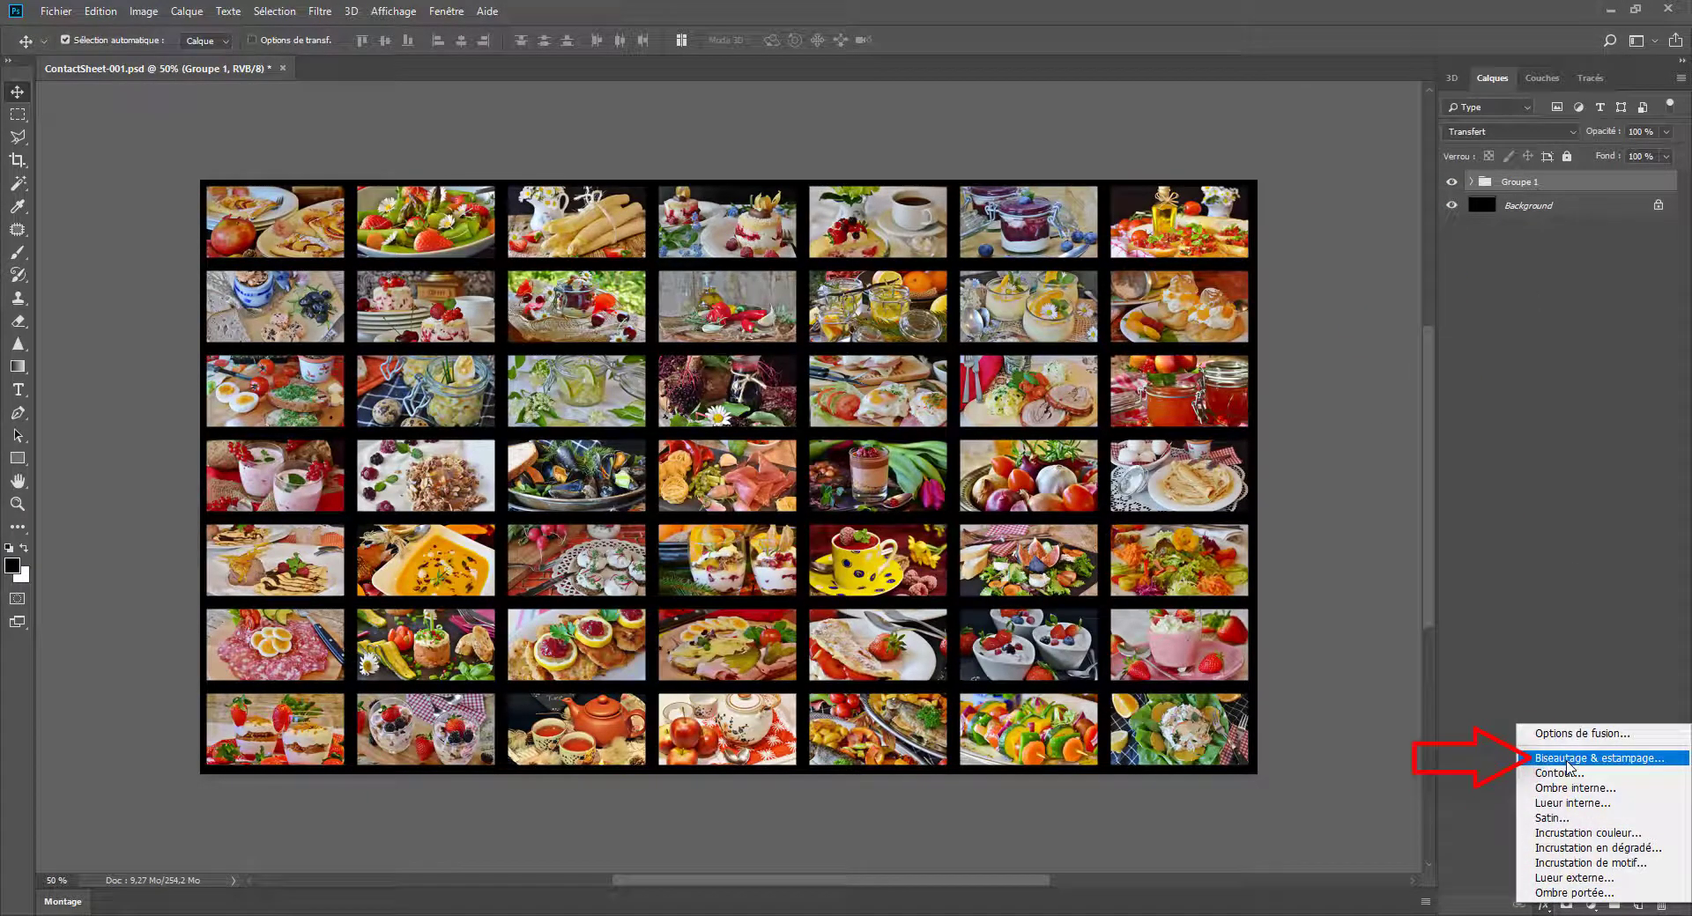
{"action": "left_click", "coordinate": [1586, 757]}
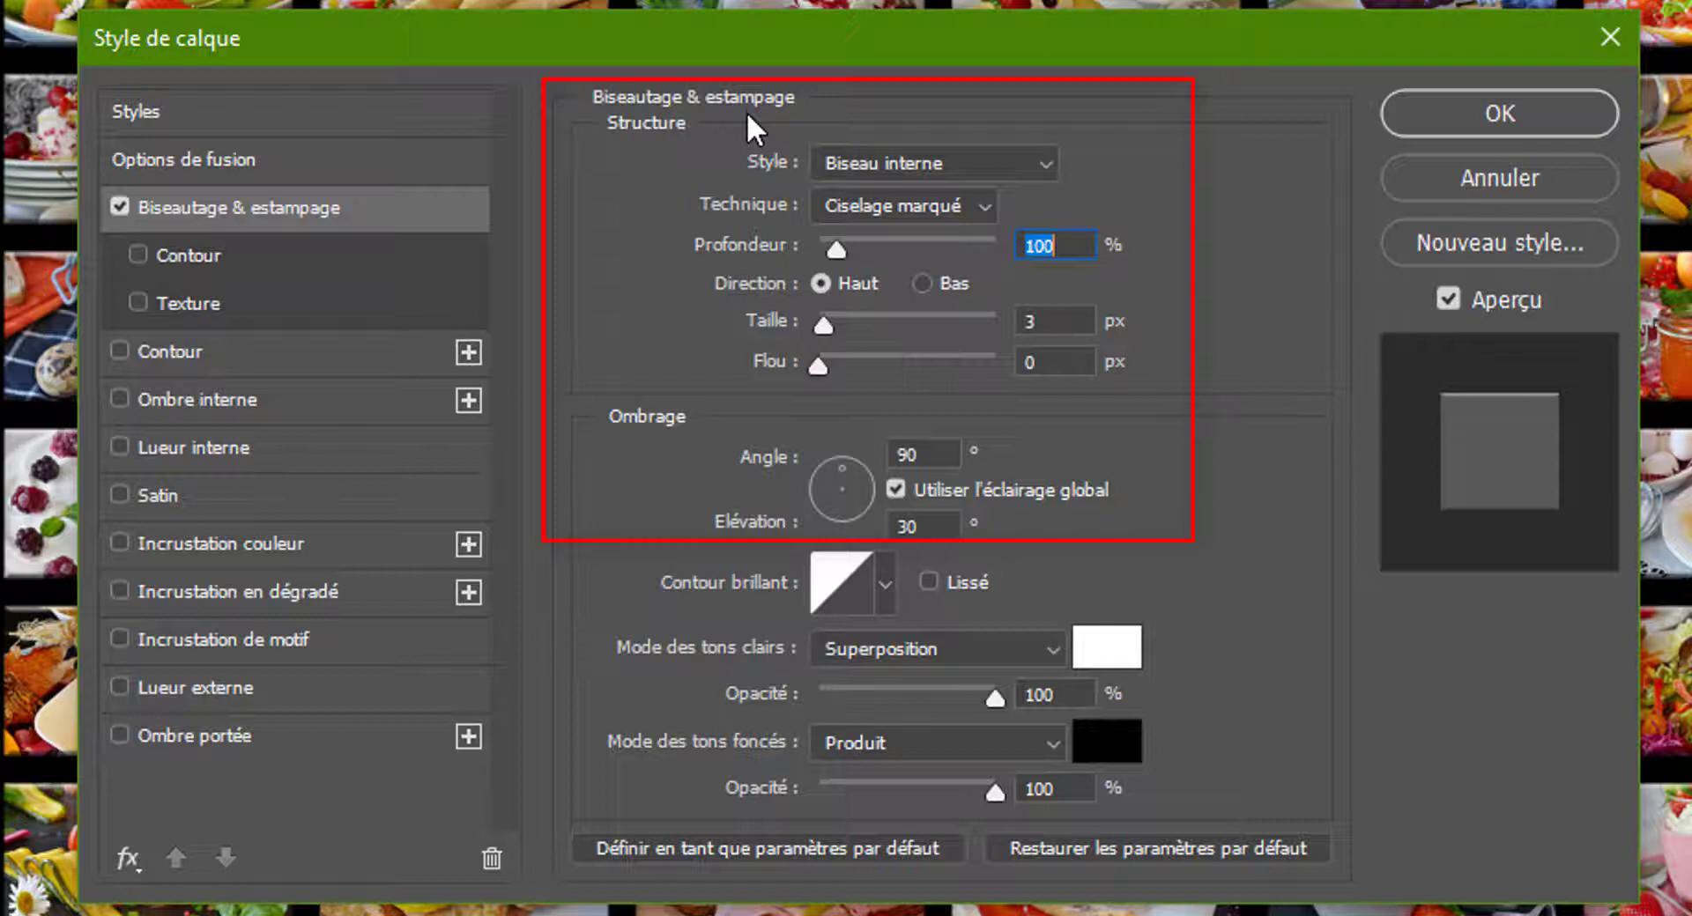
{"action": "left_click", "coordinate": [879, 585]}
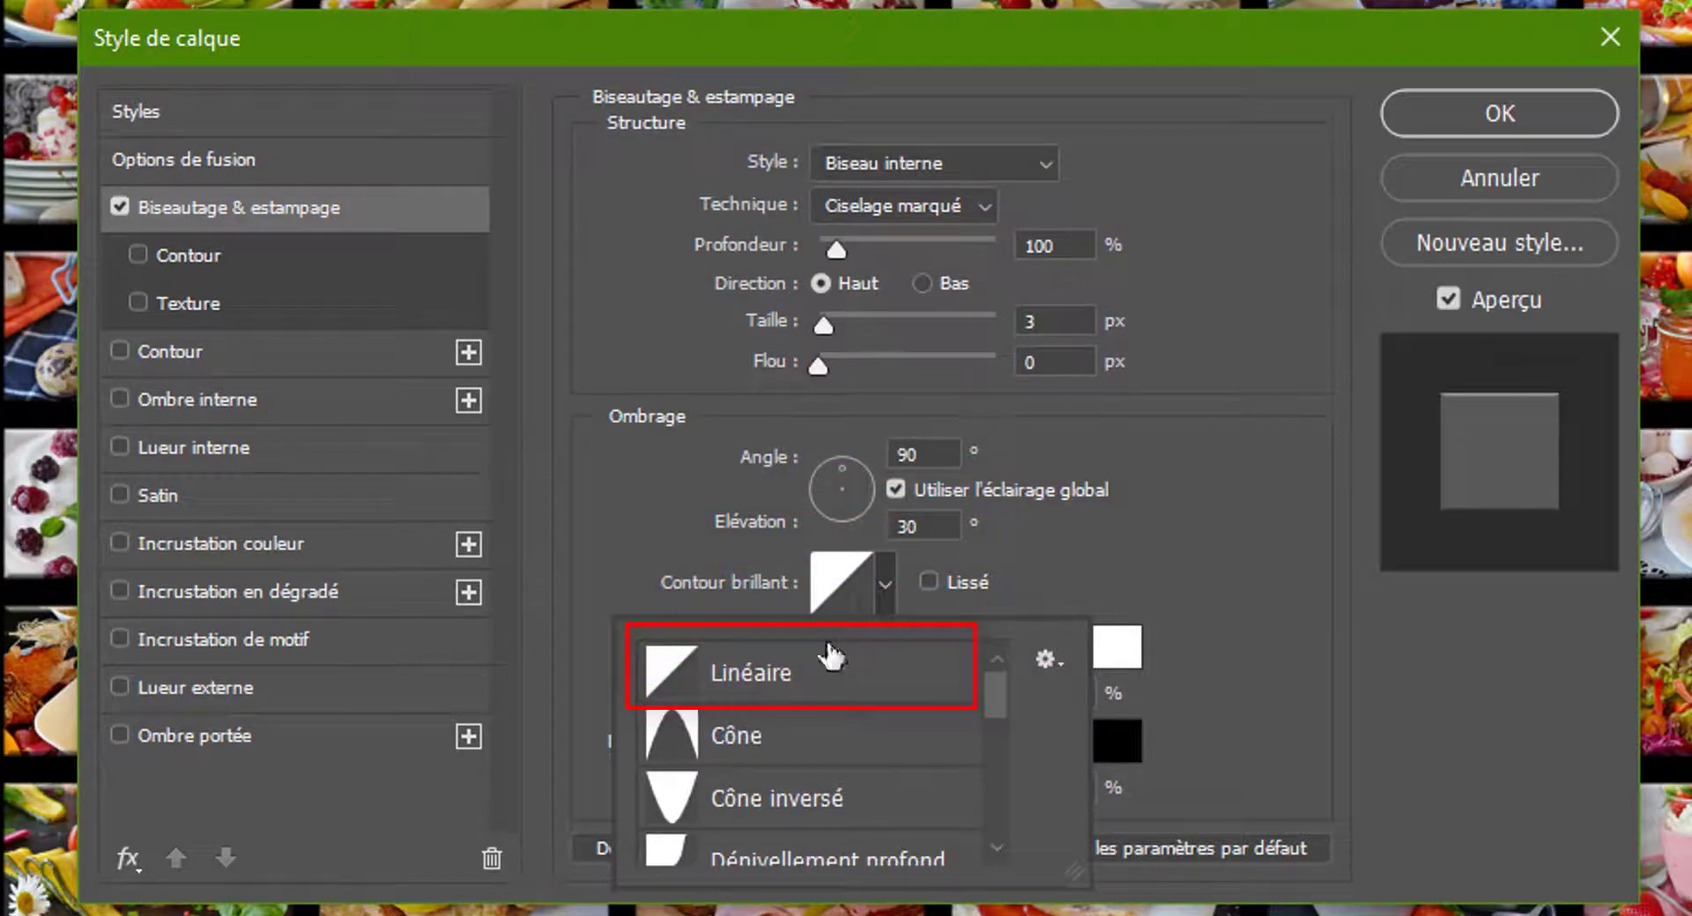
{"action": "left_click", "coordinate": [1098, 568]}
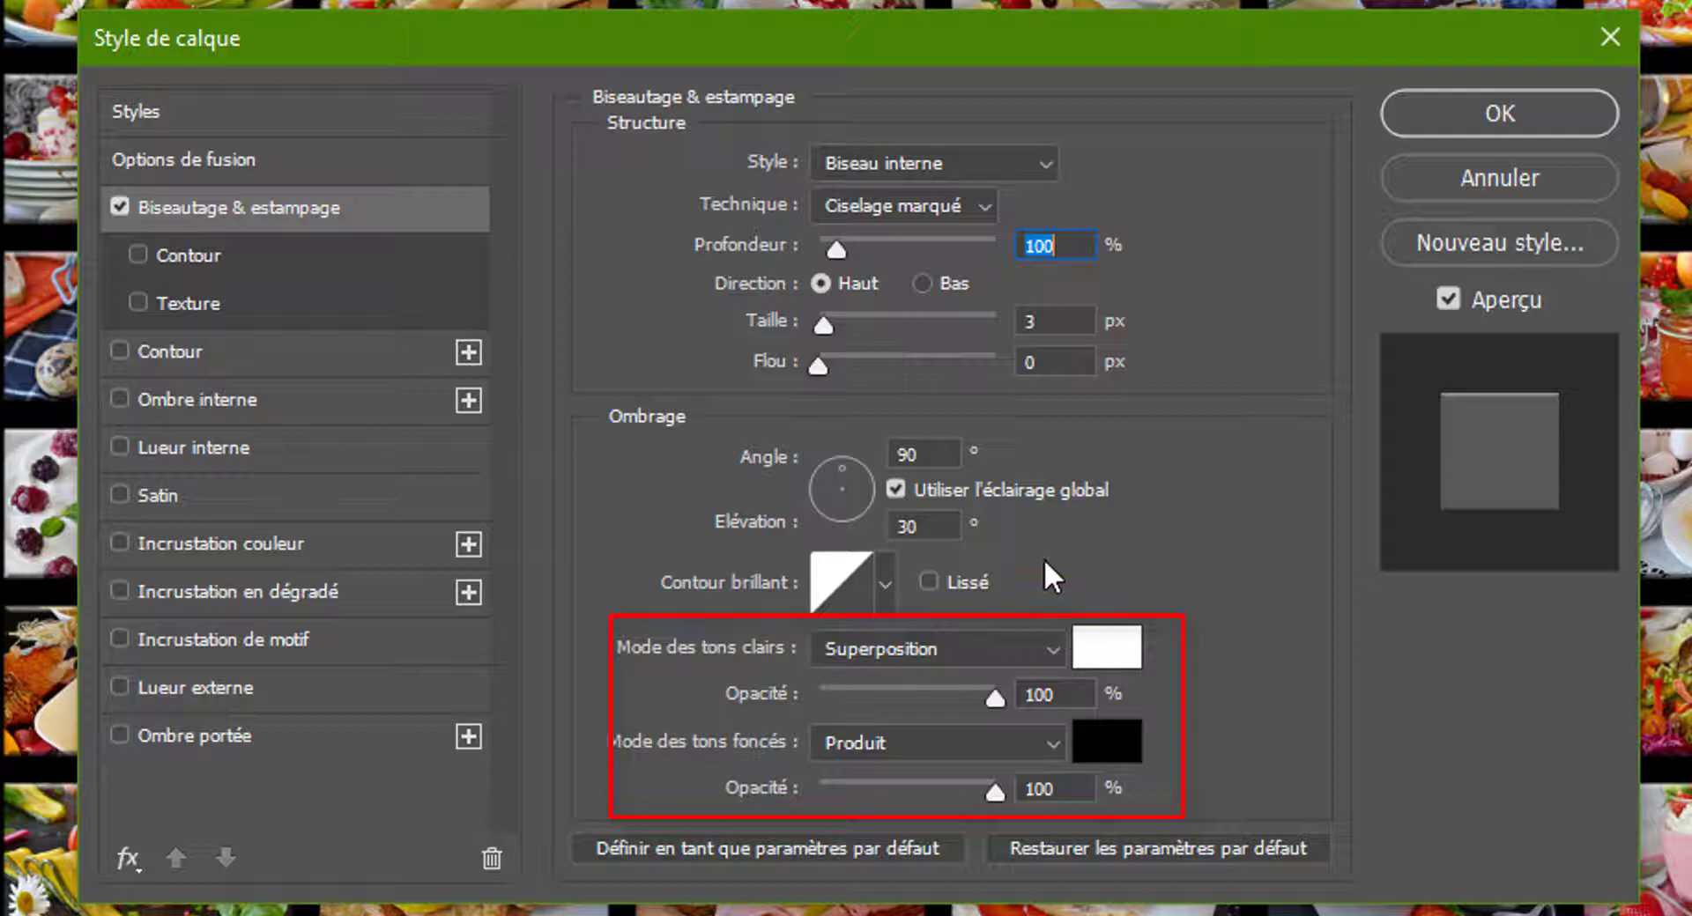
Enable the bevel's Contour with the Dents de scie 1 preset and apply the layer style
{"action": "left_click", "coordinate": [188, 253]}
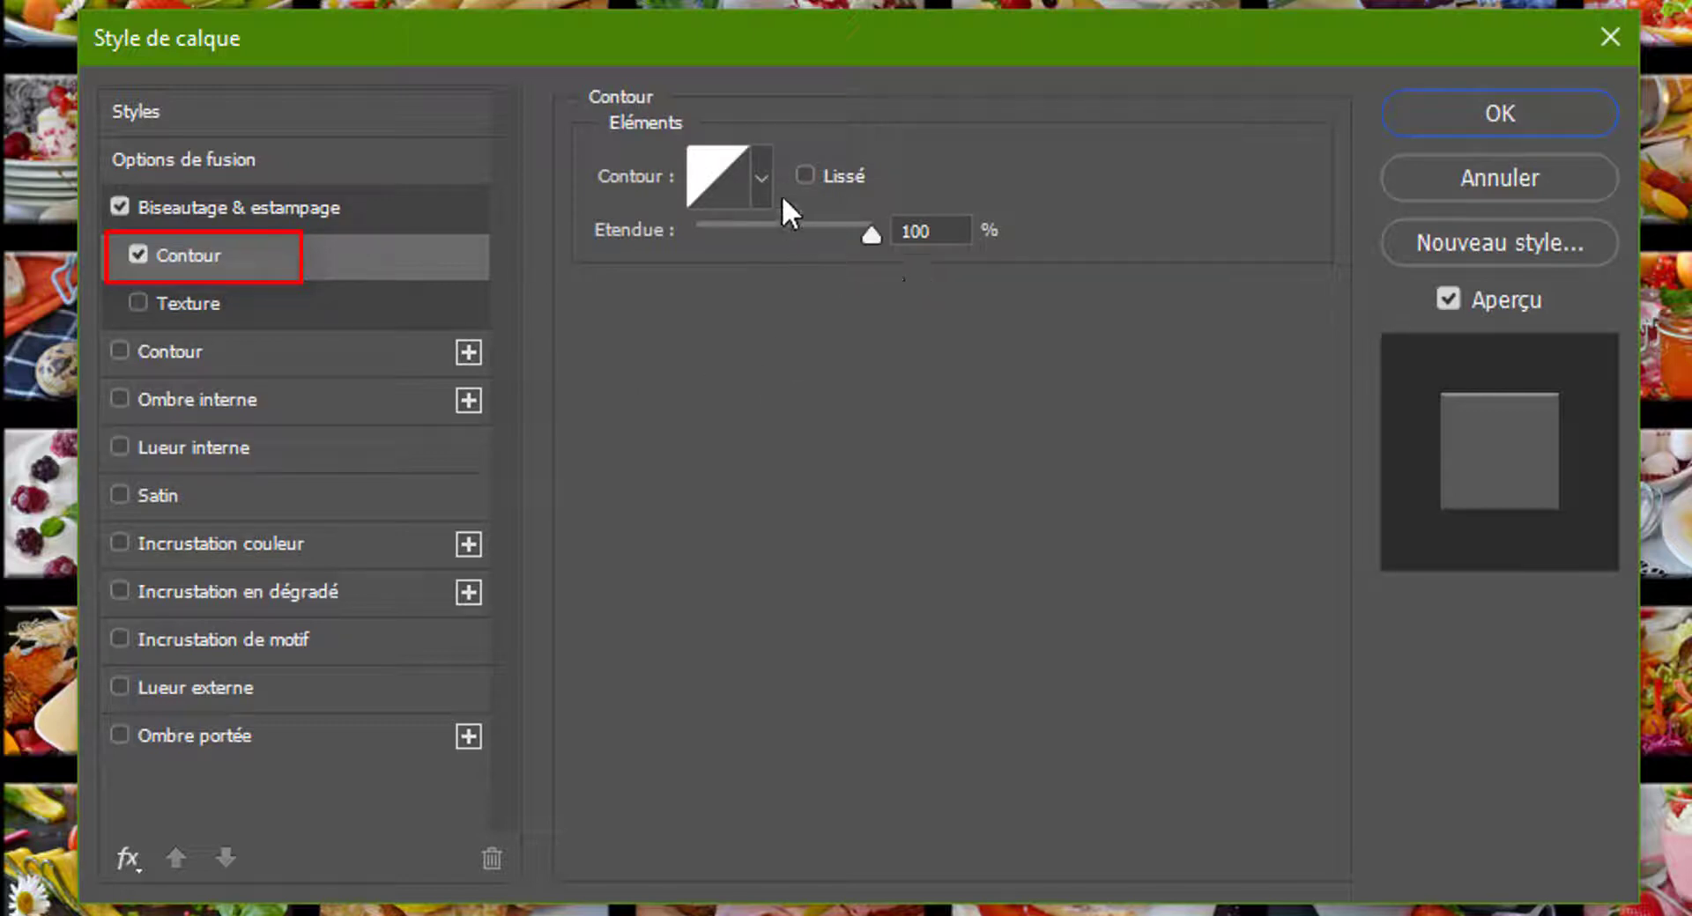
{"action": "left_click", "coordinate": [762, 178]}
{"action": "left_click_drag", "start_coordinate": [868, 293], "coordinate": [875, 411]}
{"action": "left_click", "coordinate": [815, 438]}
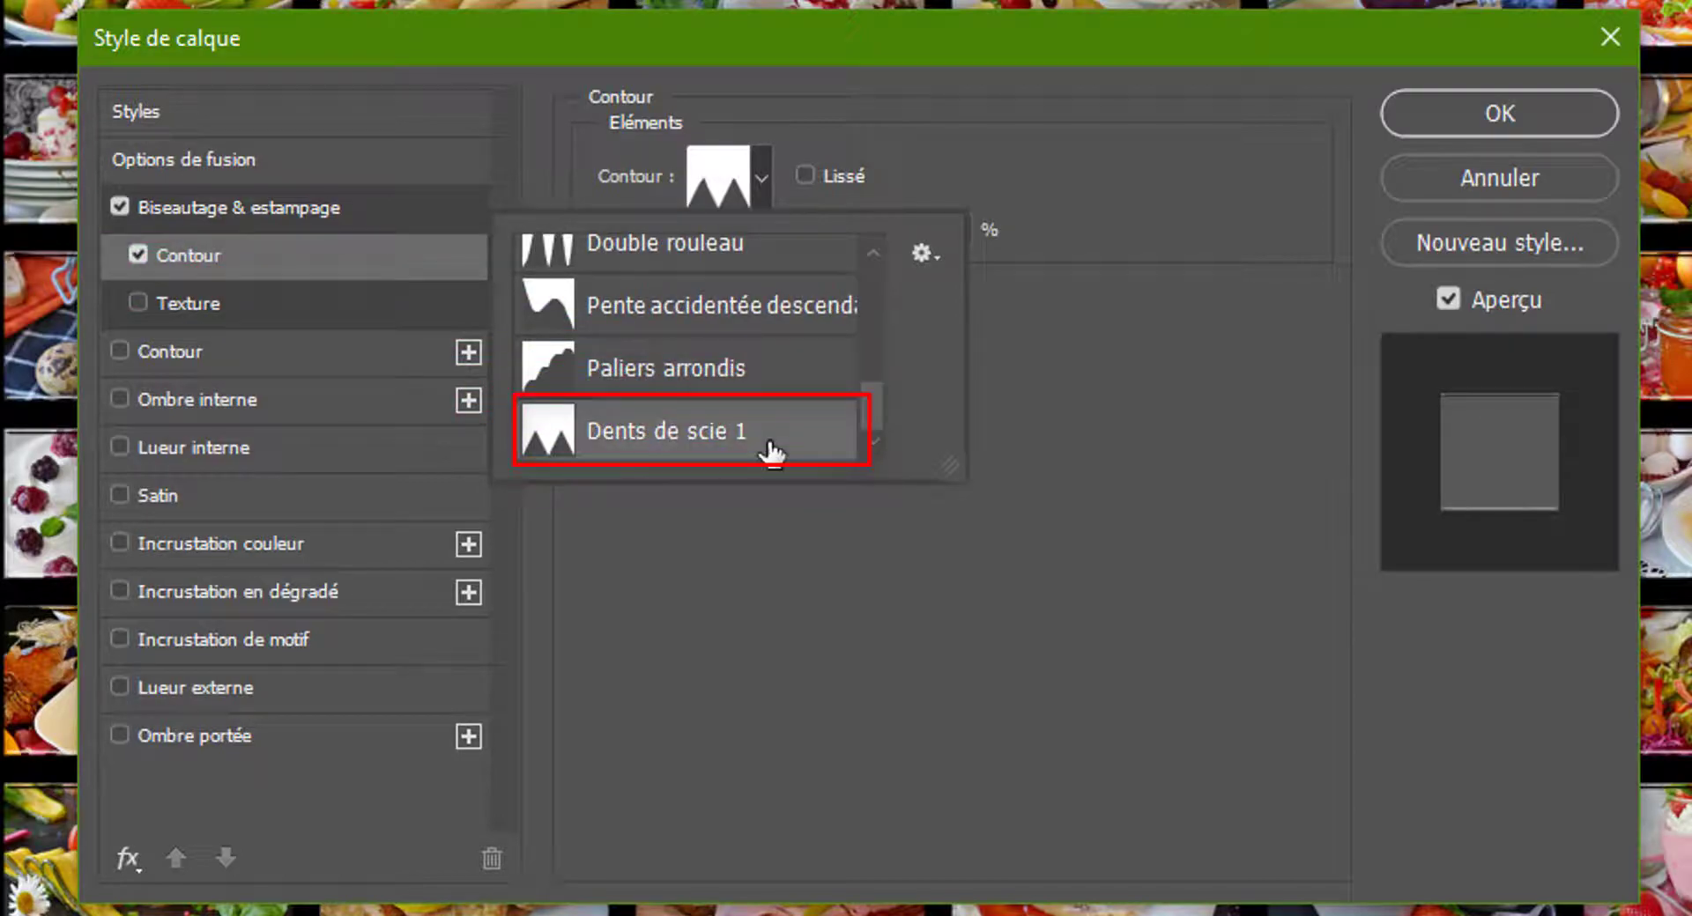
{"action": "left_click", "coordinate": [1457, 108]}
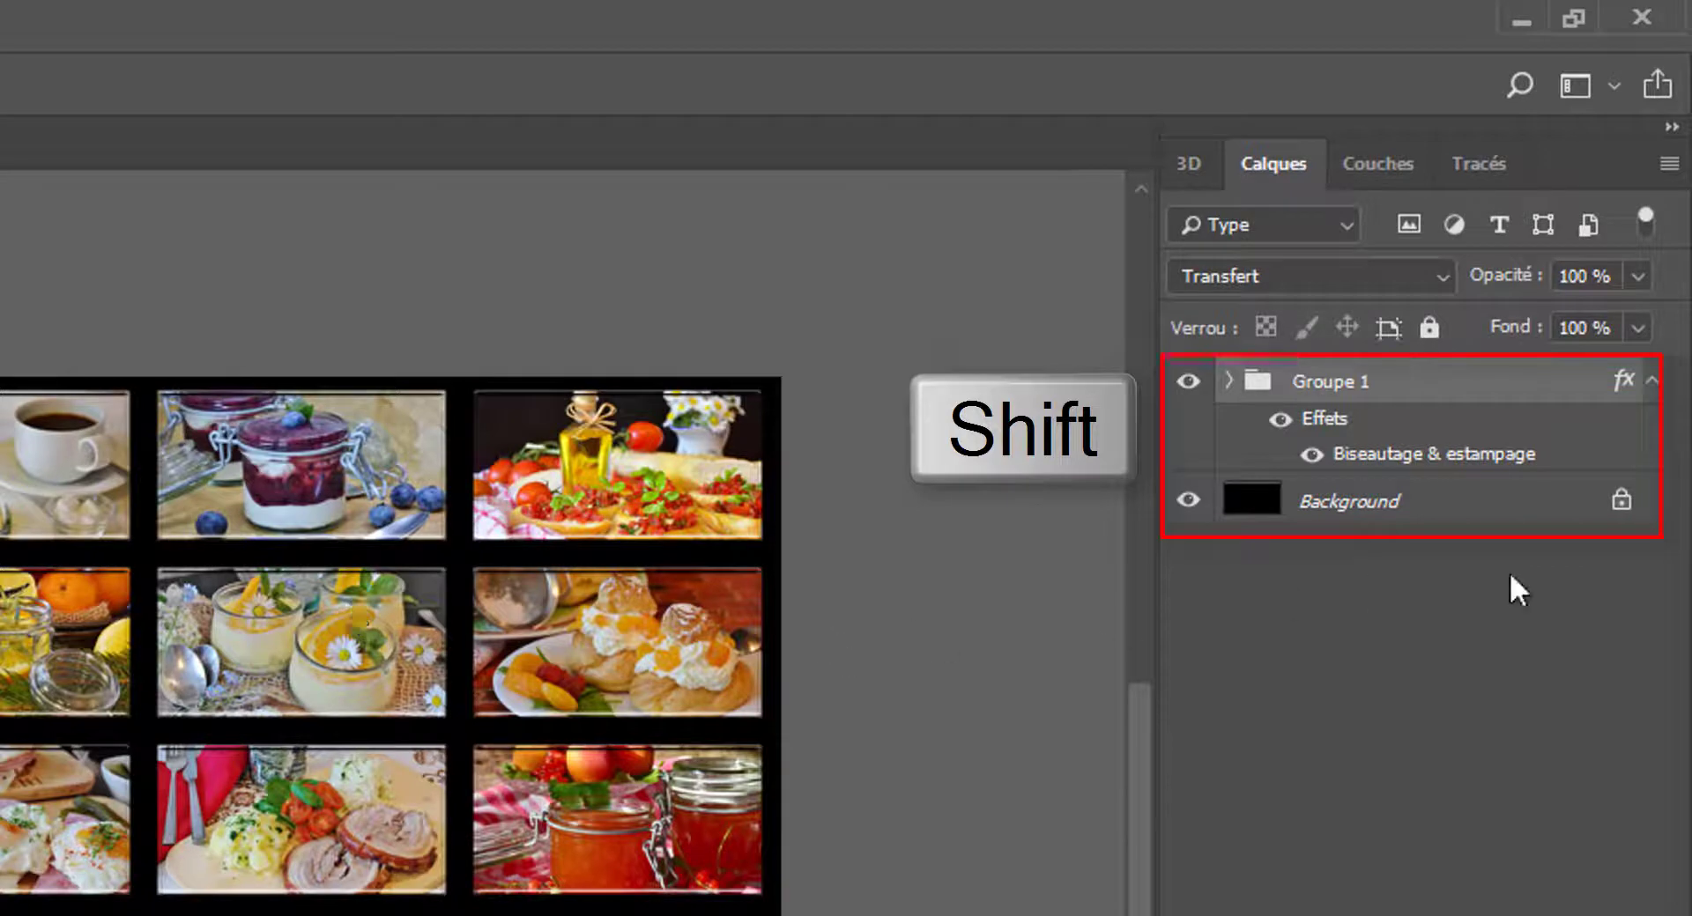
Convert Groupe 1 and Background together into a smart object, and add a black-filled layer beneath it
{"action": "left_click", "coordinate": [1461, 504], "text": "shift"}
{"action": "right_click", "coordinate": [1466, 518]}
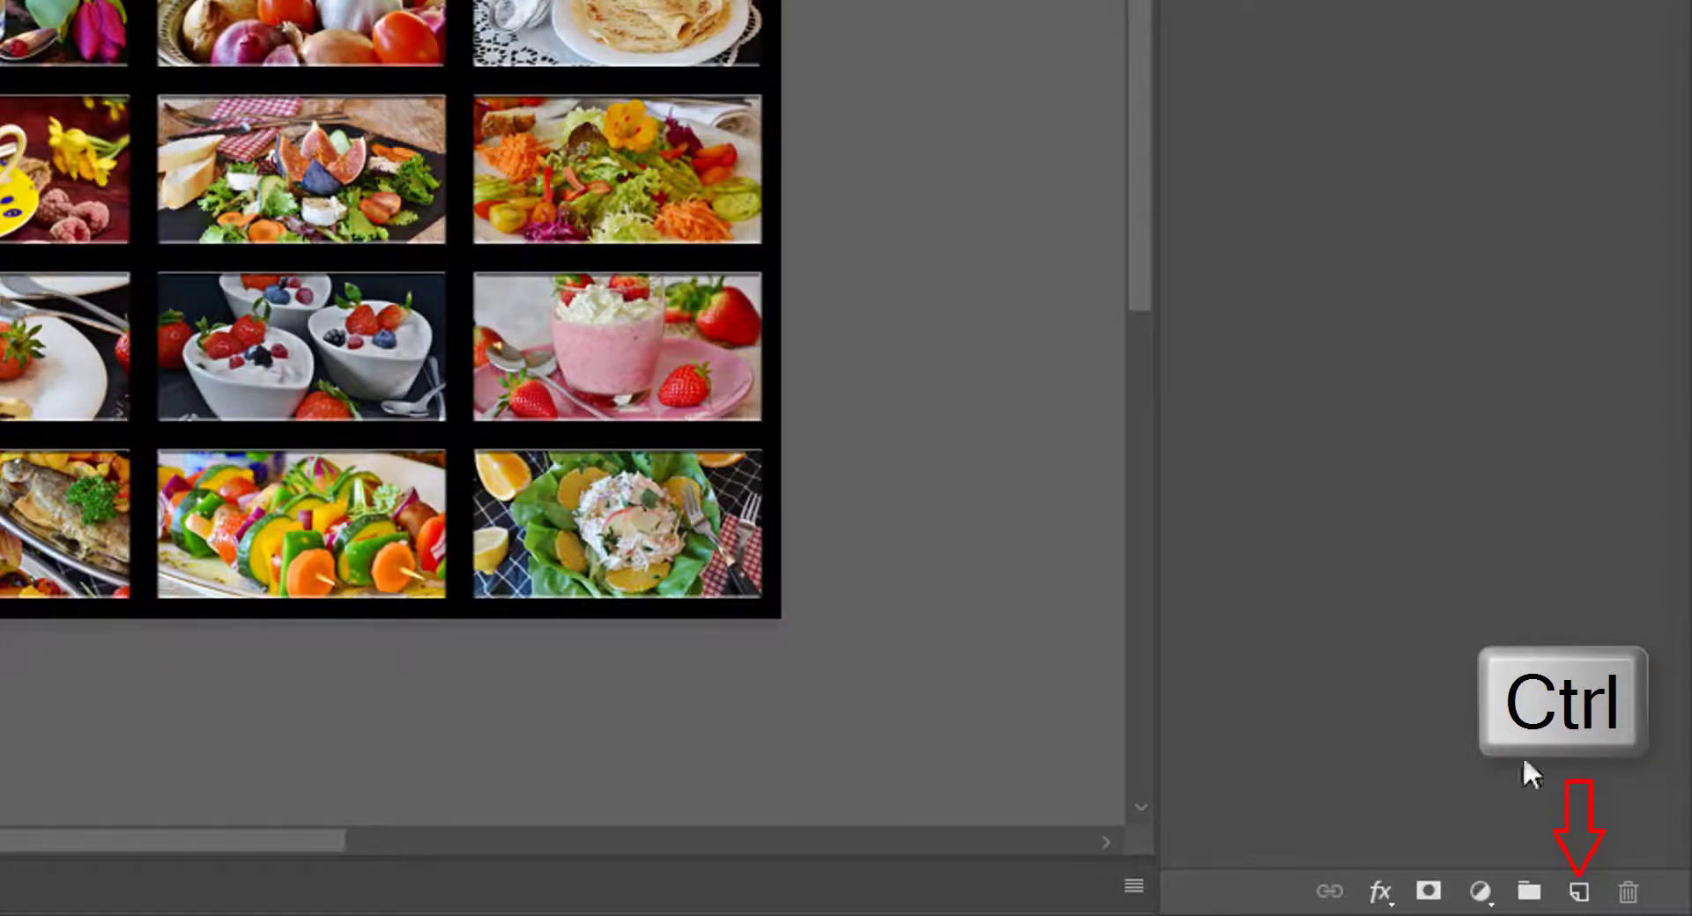
{"action": "left_click", "coordinate": [1580, 896], "text": "ctrl"}
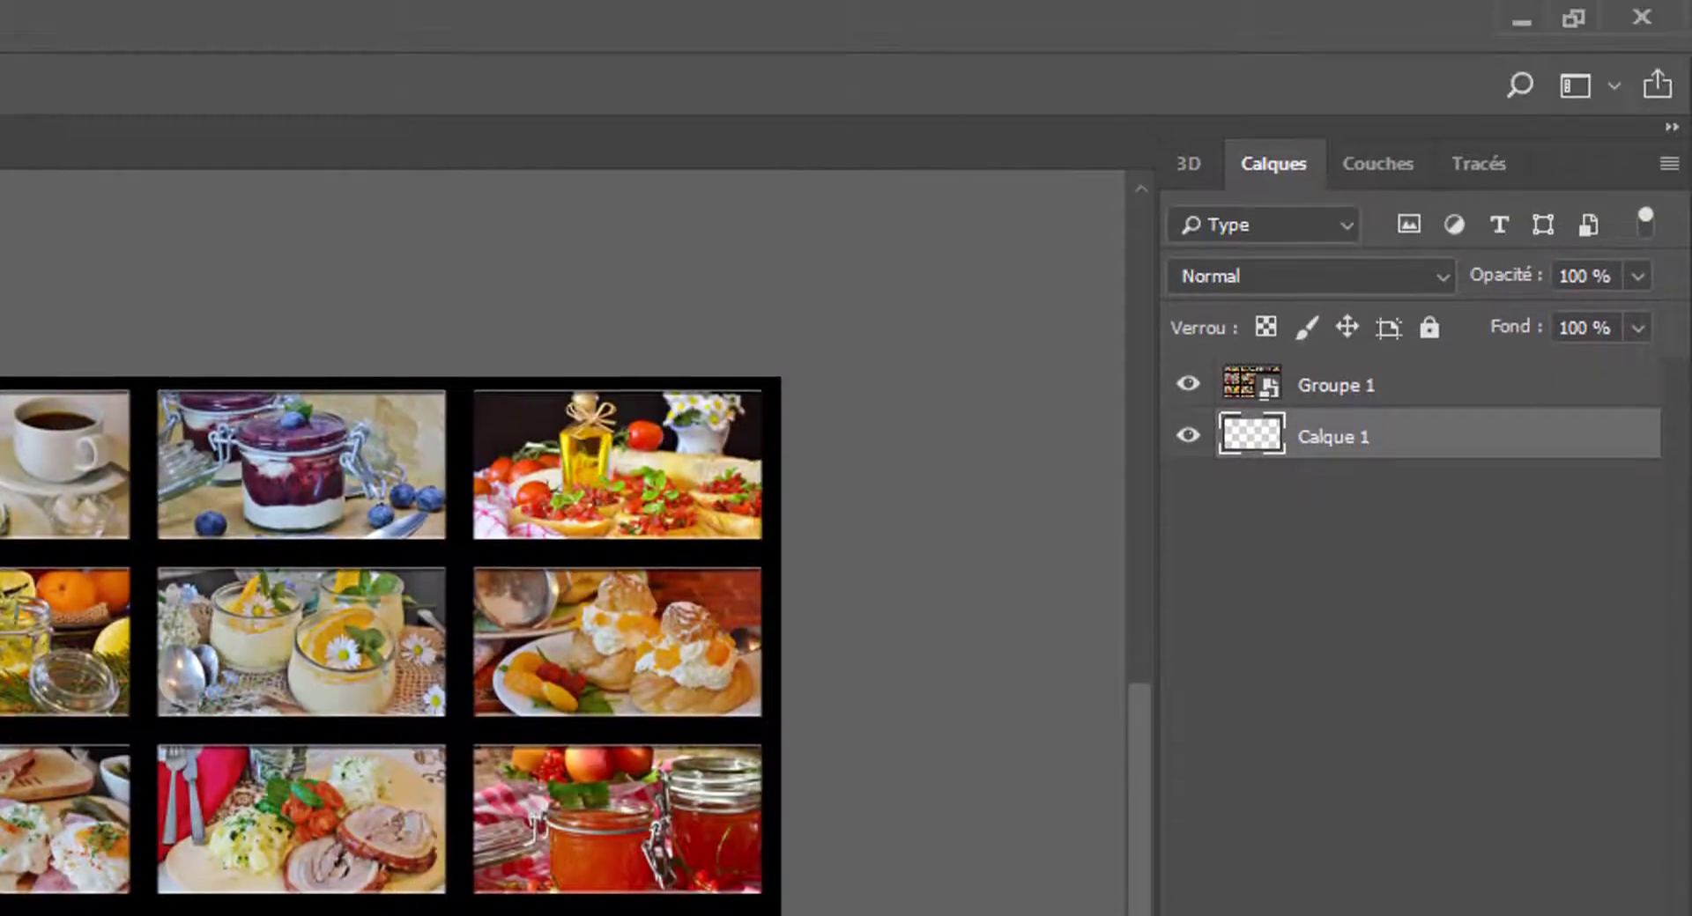
{"action": "key", "text": "alt+Delete"}
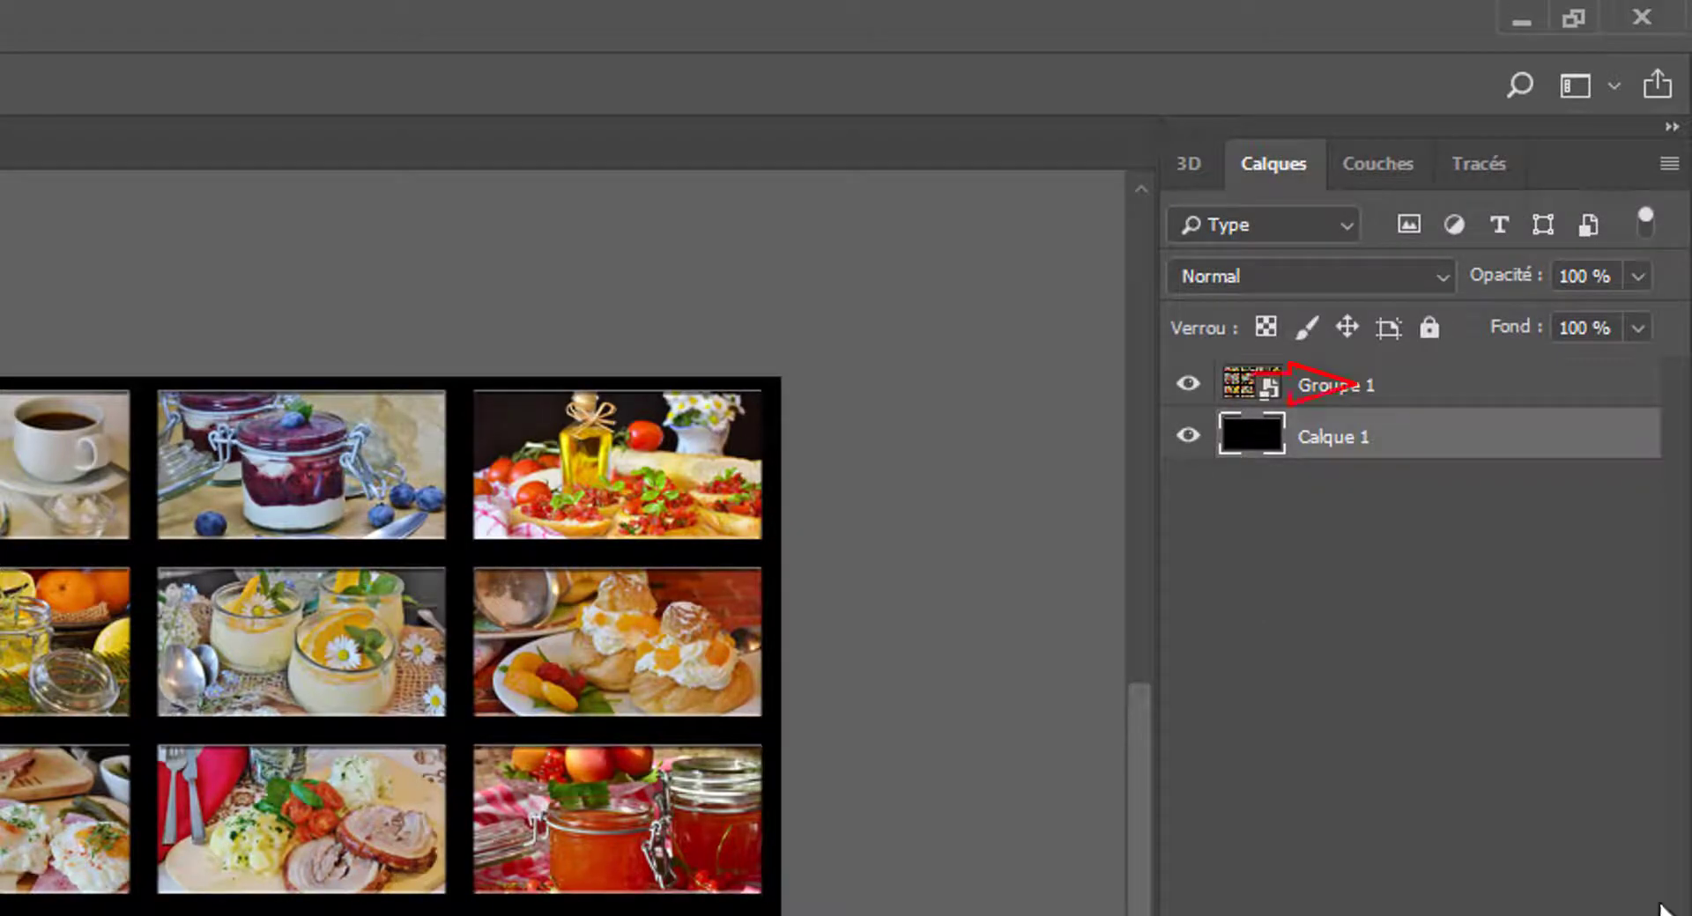
Scale the Groupe 1 smart object to 50% with linked width and height
{"action": "left_click", "coordinate": [1449, 392]}
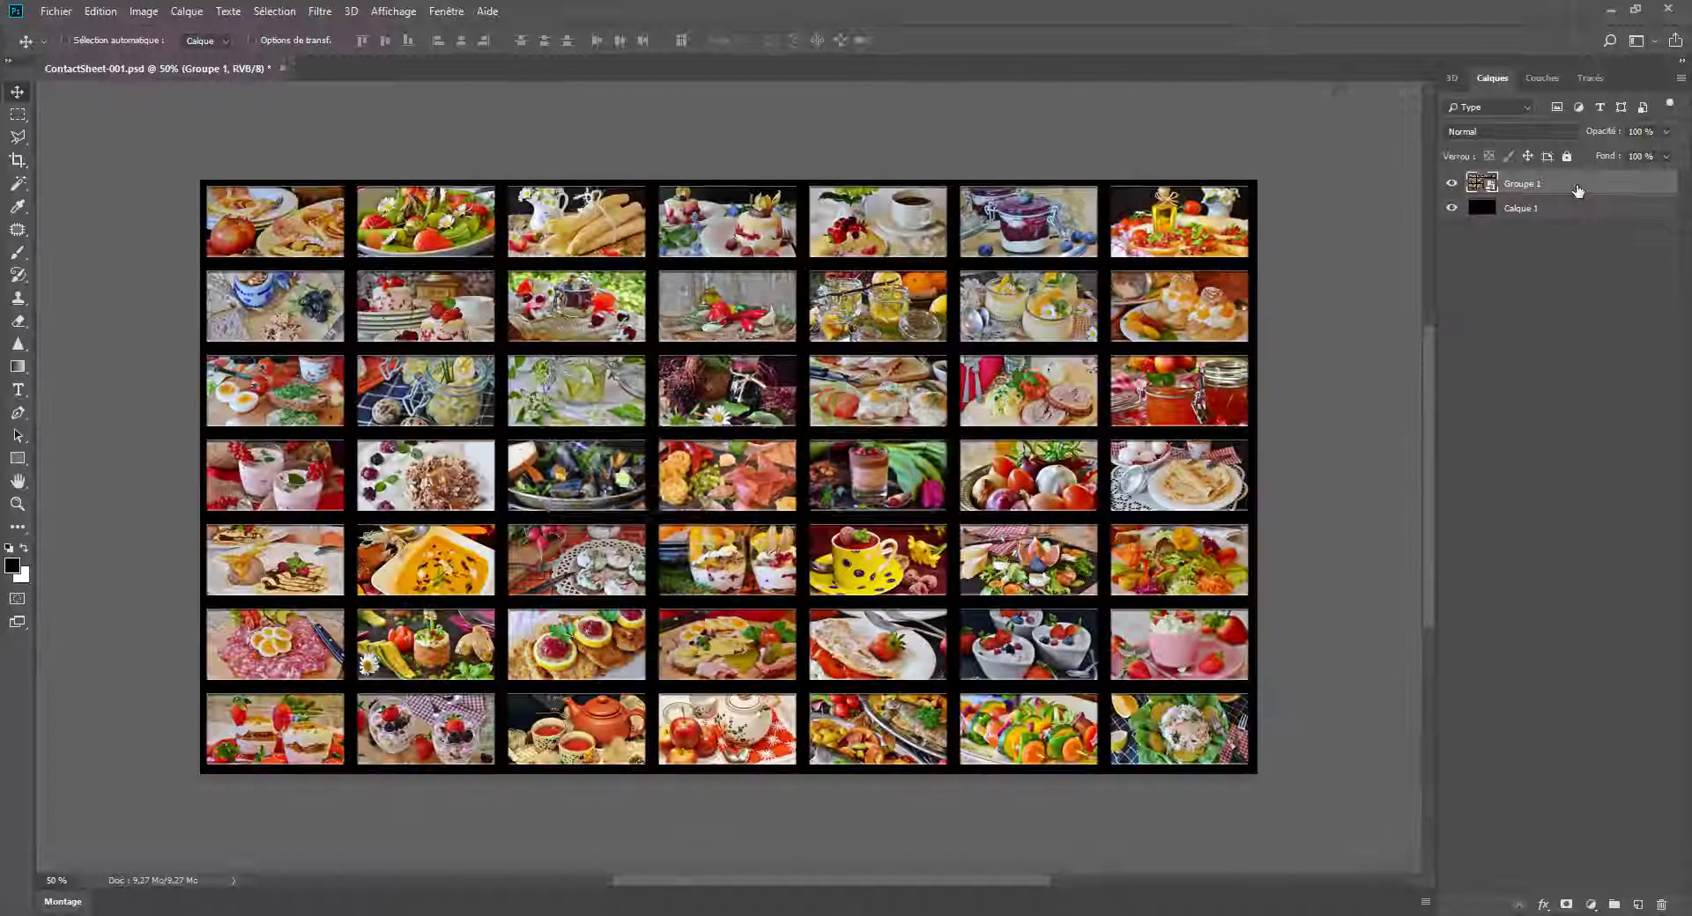
{"action": "key", "text": "ctrl+t"}
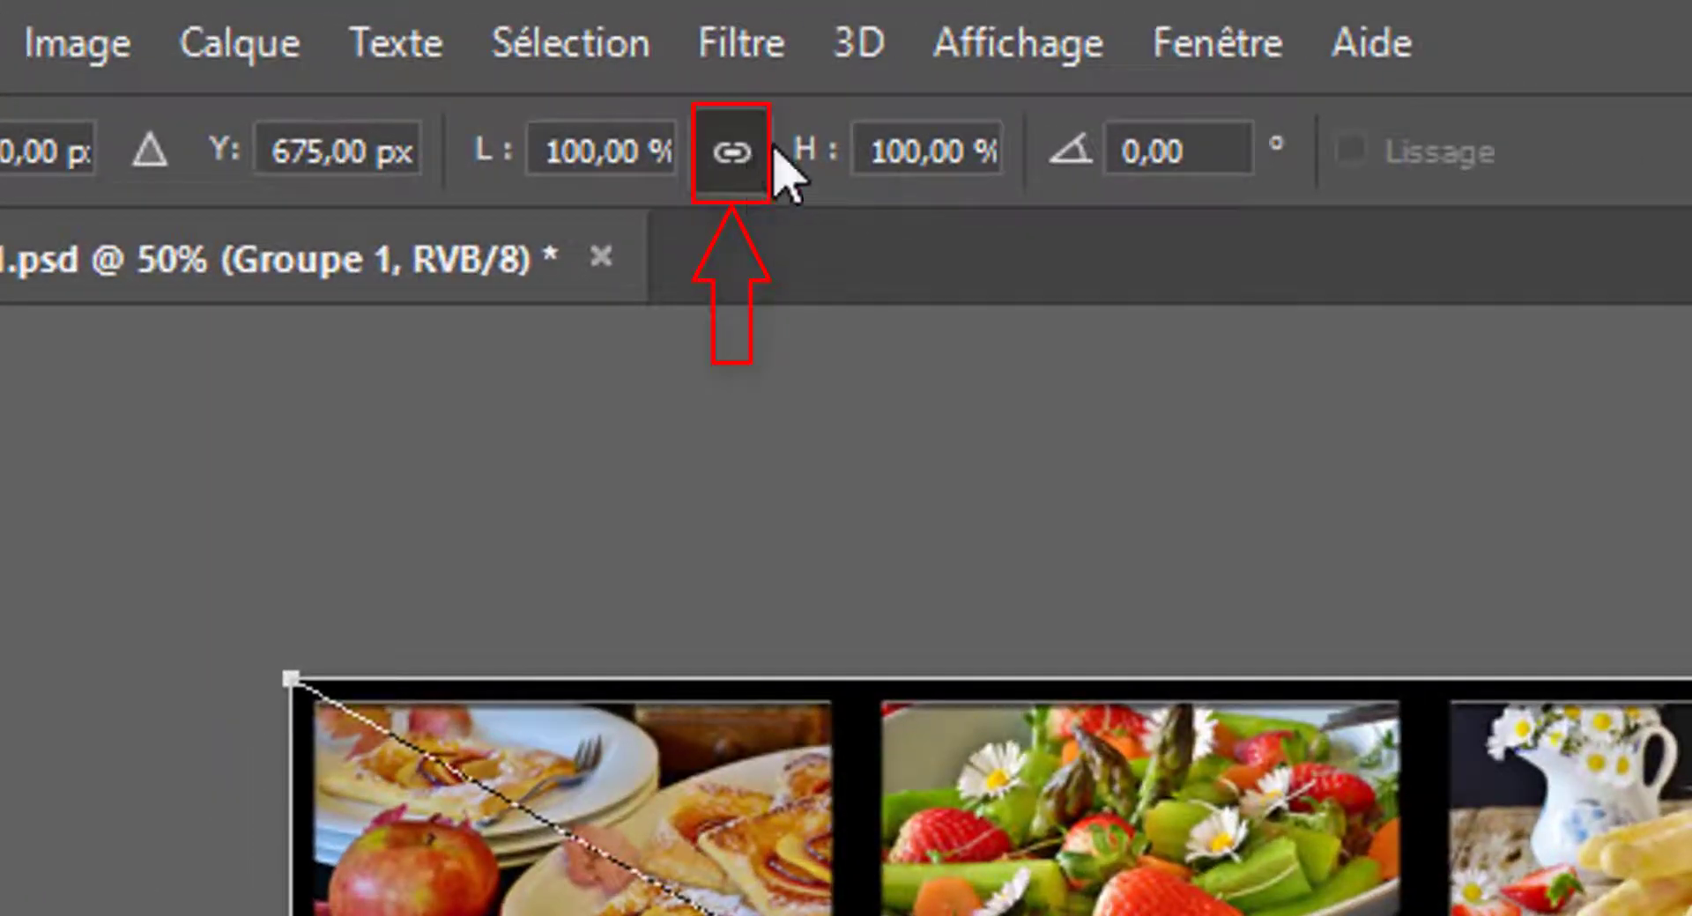
{"action": "left_click", "coordinate": [727, 157]}
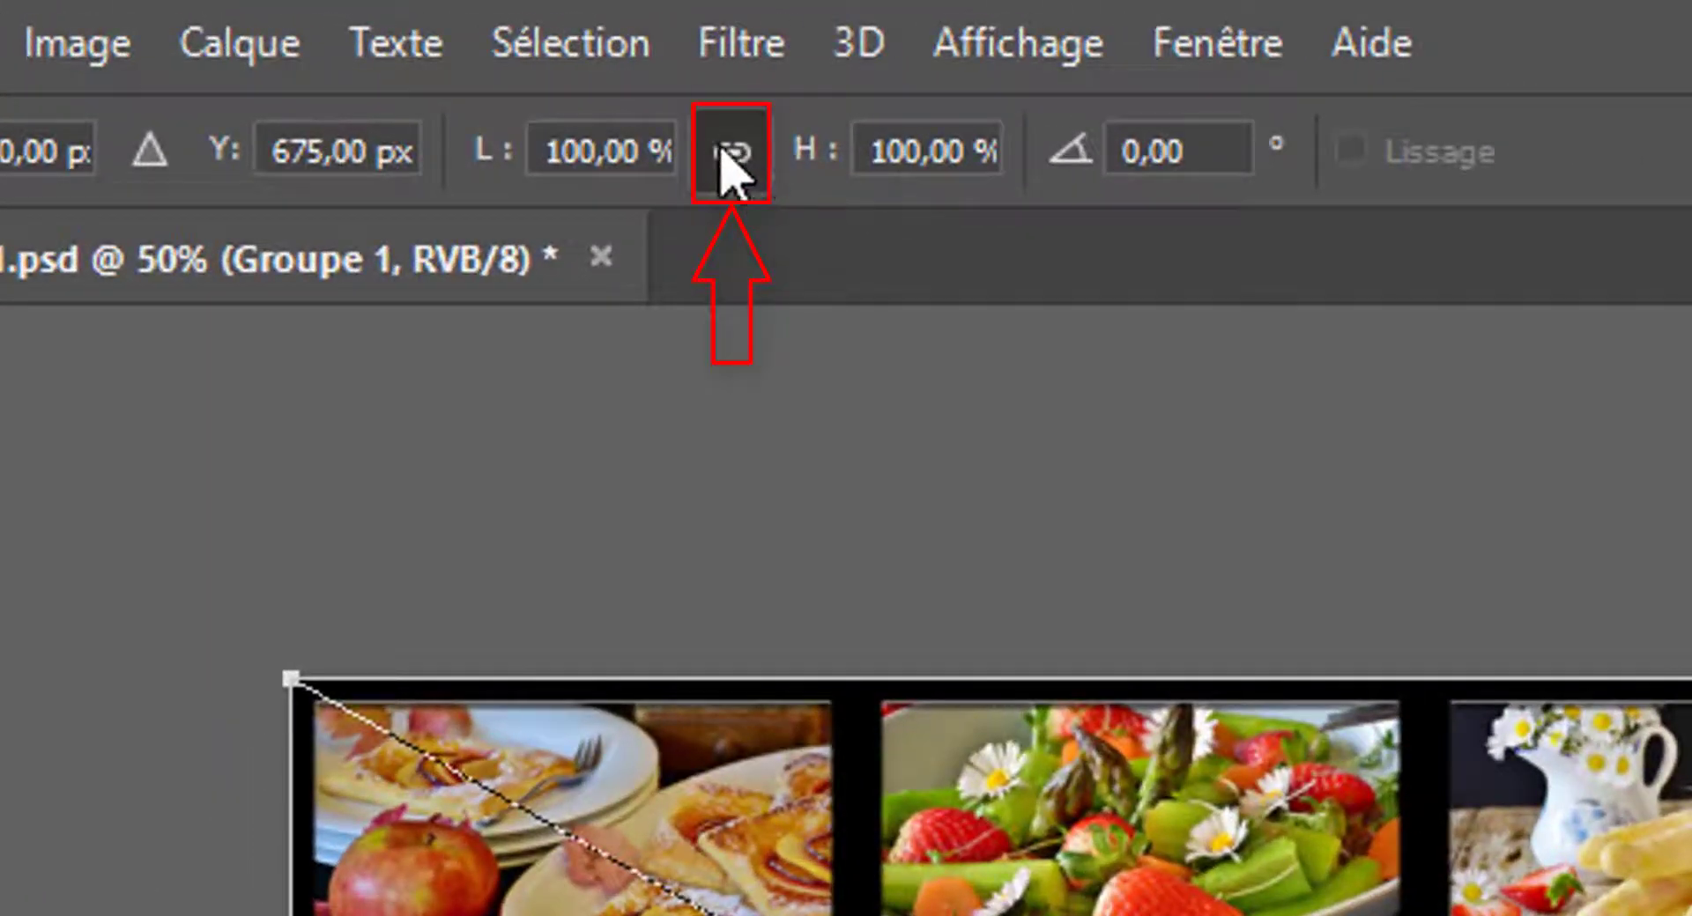
{"action": "left_click", "coordinate": [555, 162]}
{"action": "key", "text": "Delete"}
{"action": "key", "text": "Delete"}
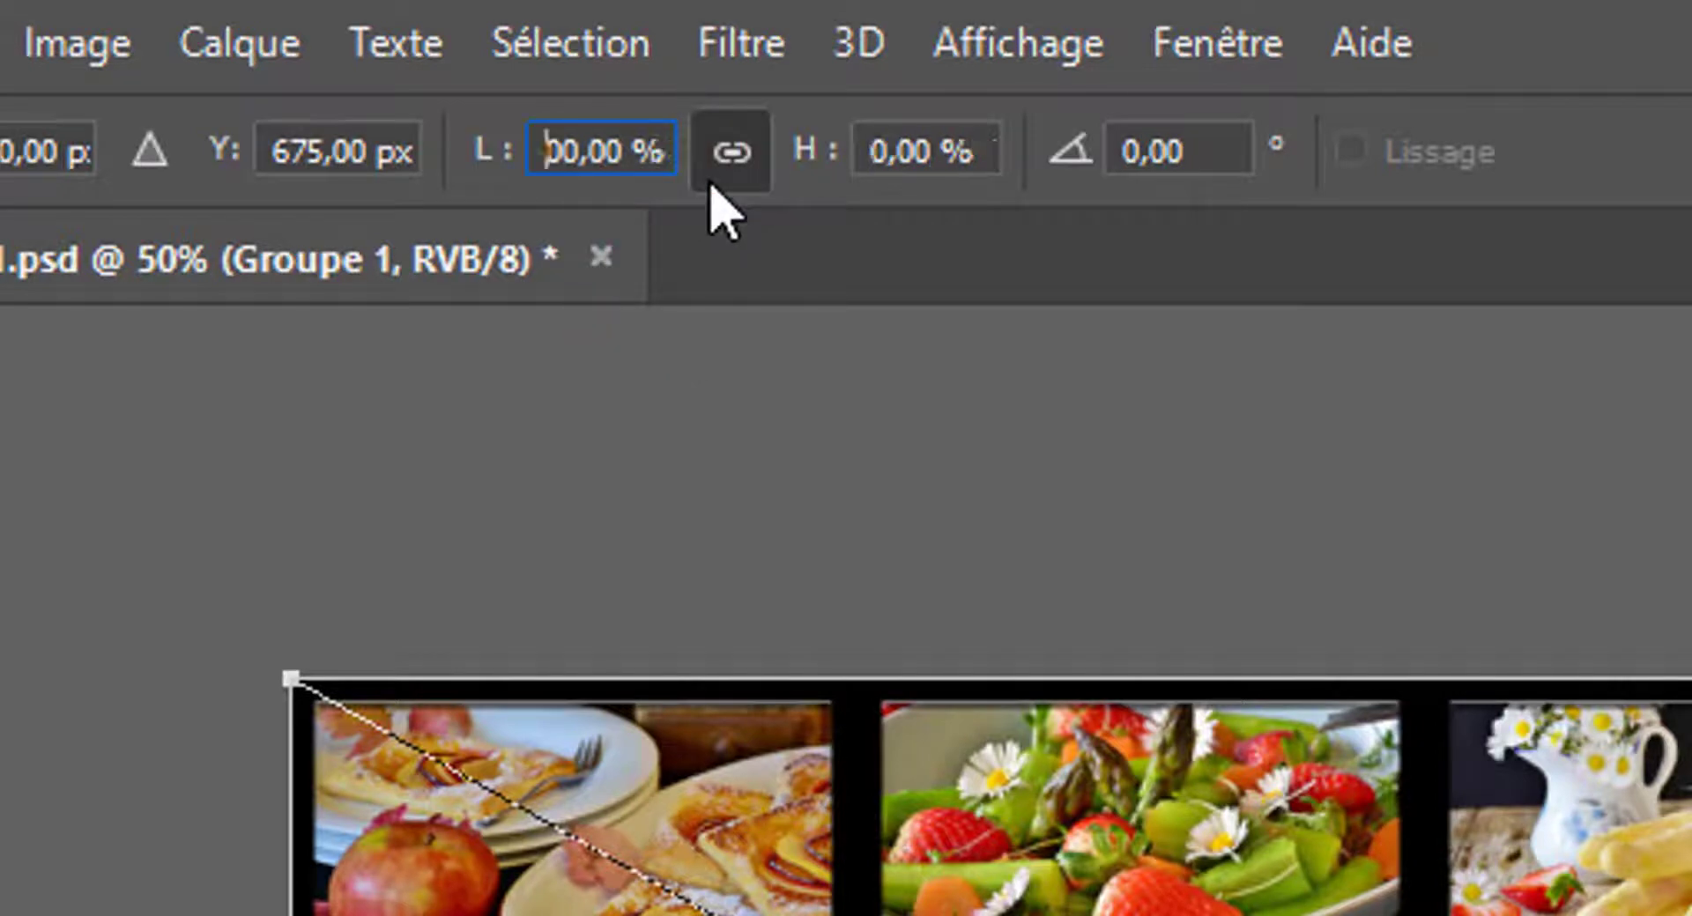
{"action": "type", "text": "5"}
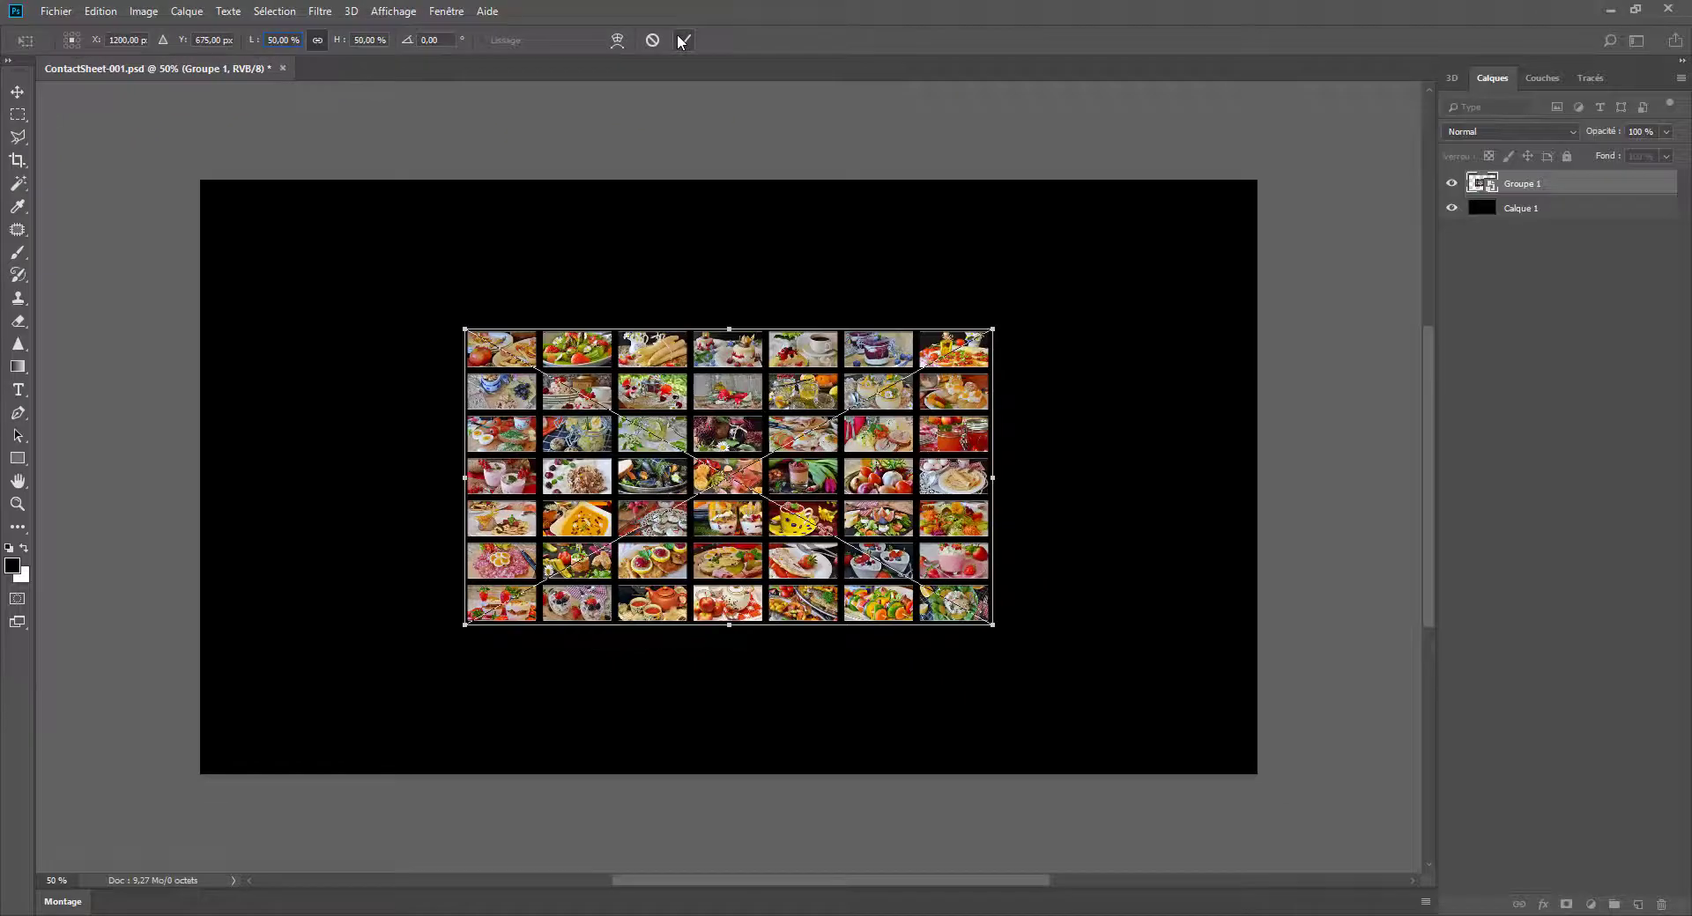
{"action": "left_click", "coordinate": [684, 41]}
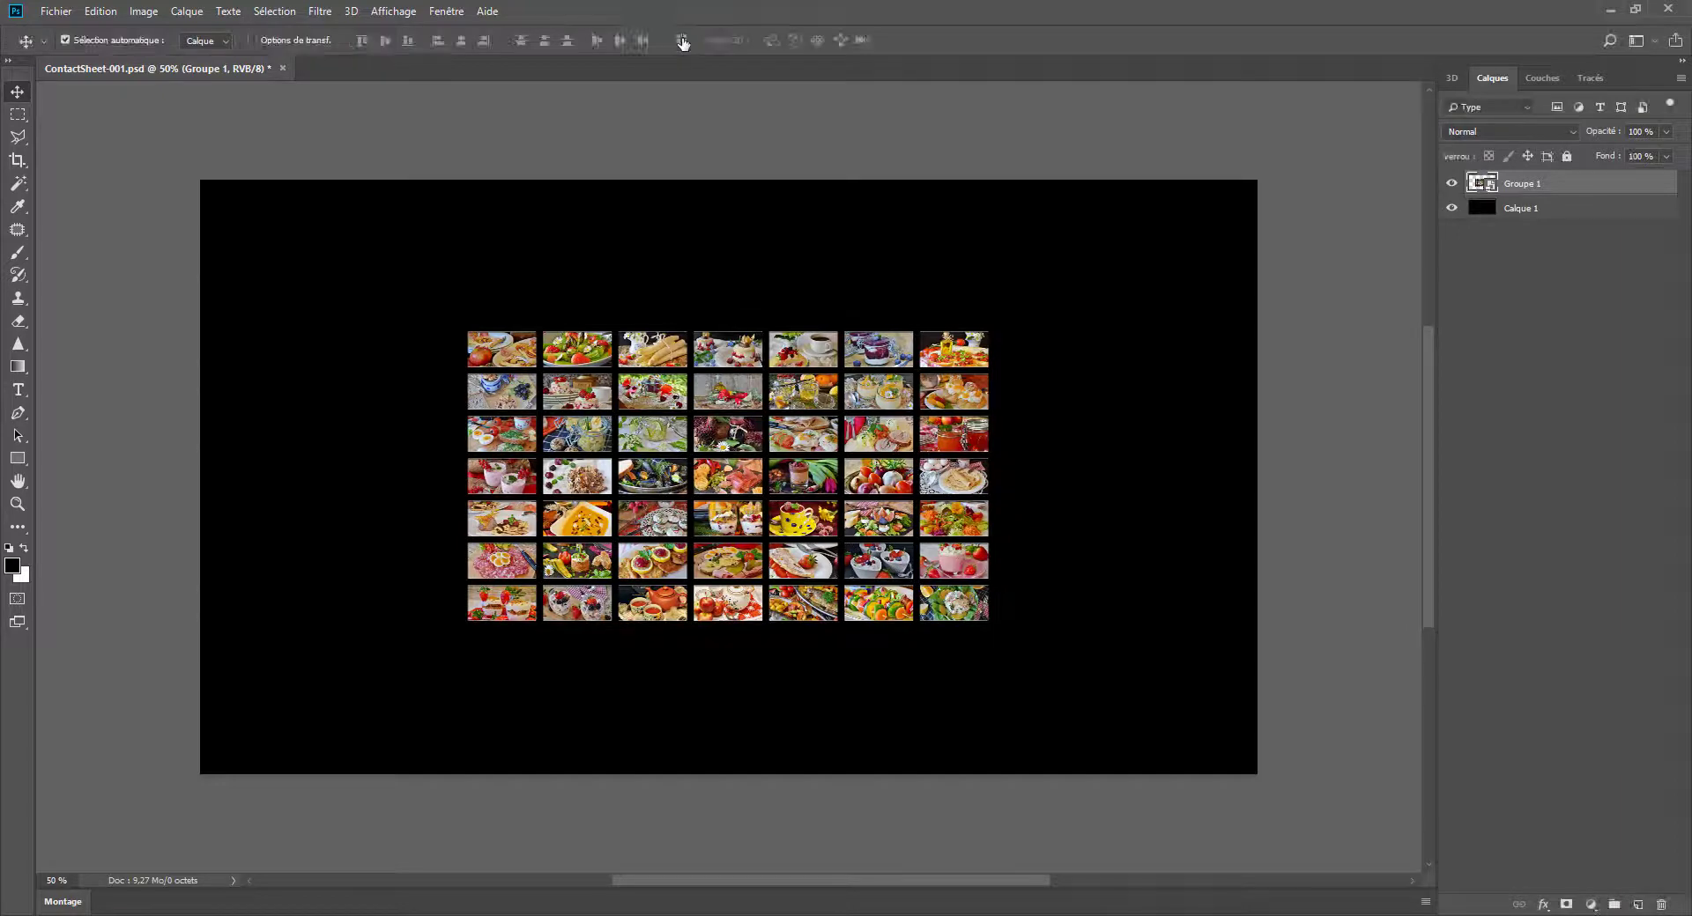
Hide the black layer Calque 1 and nudge Groupe 1 straight up to the canvas's upper edge
{"action": "left_click", "coordinate": [1450, 208]}
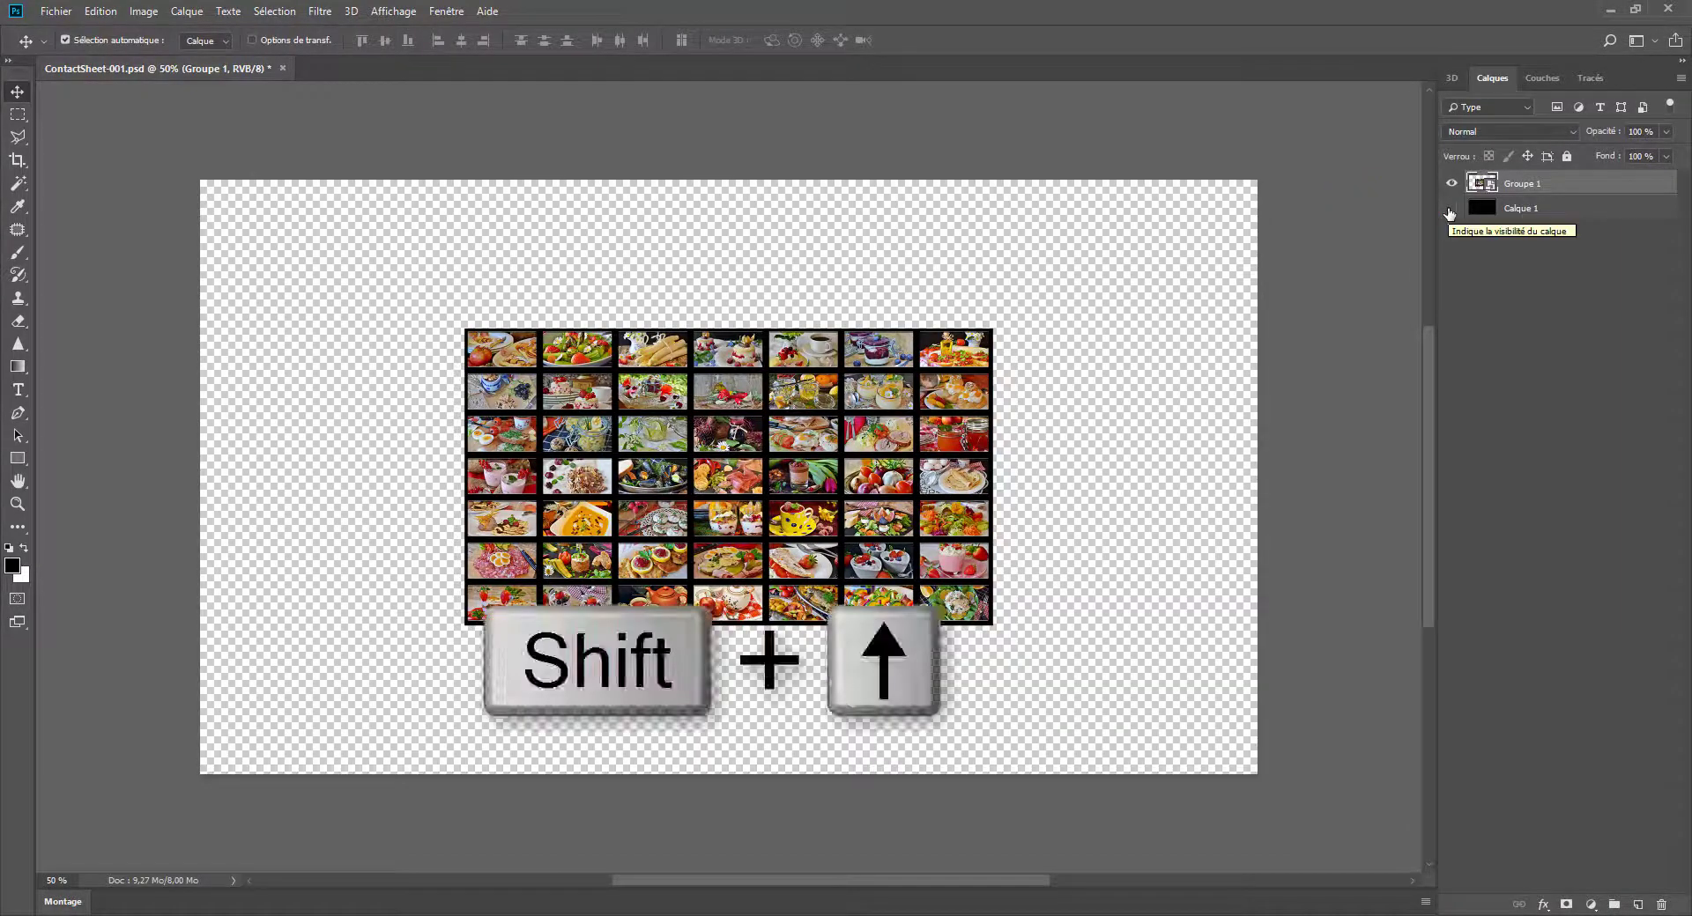
{"action": "key", "text": "shift+Up"}
{"action": "key", "text": "shift+Up"}
{"action": "key", "text": "shift+Up"}
{"action": "key", "text": "shift+Up"}
{"action": "key", "text": "shift+Up"}
{"action": "key", "text": "shift+Up"}
{"action": "key", "text": "shift+Up"}
{"action": "key", "text": "shift+Up"}
{"action": "key", "text": "shift+Up"}
{"action": "key", "text": "shift+Up"}
{"action": "key", "text": "shift+Up"}
{"action": "key", "text": "shift+Up"}
{"action": "key", "text": "shift+Up"}
{"action": "key", "text": "shift+Up"}
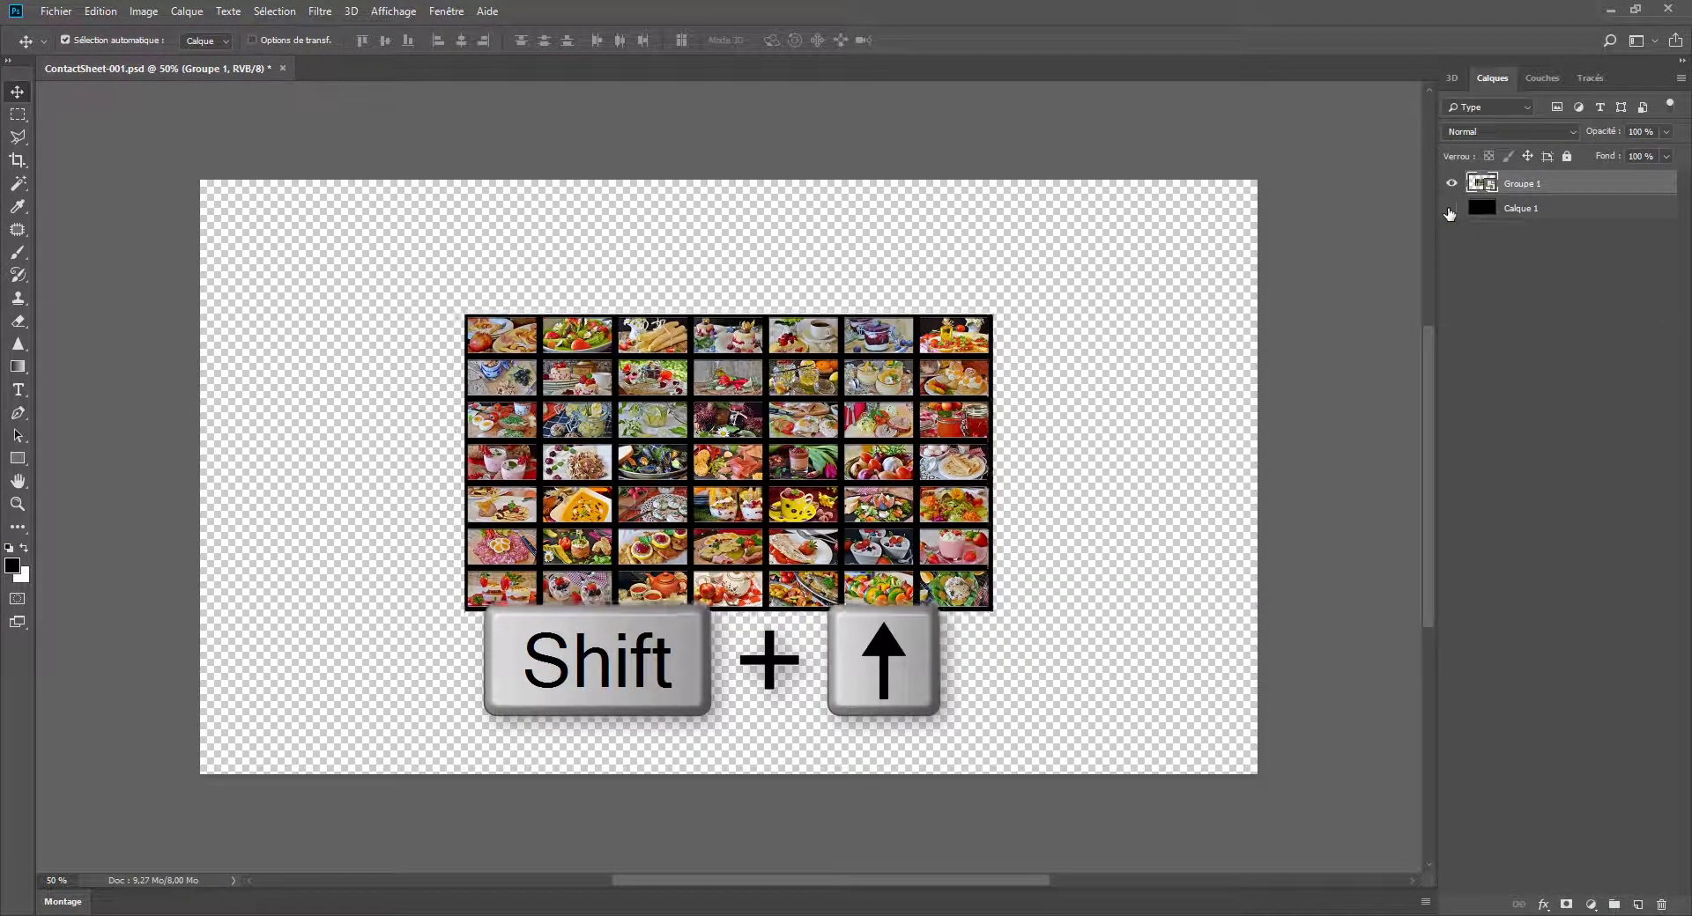
{"action": "key", "text": "shift+Up"}
{"action": "key", "text": "shift+Up"}
{"action": "key", "text": "shift+Up"}
{"action": "key", "text": "shift+Up"}
{"action": "key", "text": "shift+Up"}
{"action": "key", "text": "shift+Up"}
{"action": "key", "text": "shift+Up"}
{"action": "key", "text": "shift+Up"}
{"action": "key", "text": "shift+Up"}
{"action": "key", "text": "shift+Up"}
{"action": "key", "text": "shift+Up"}
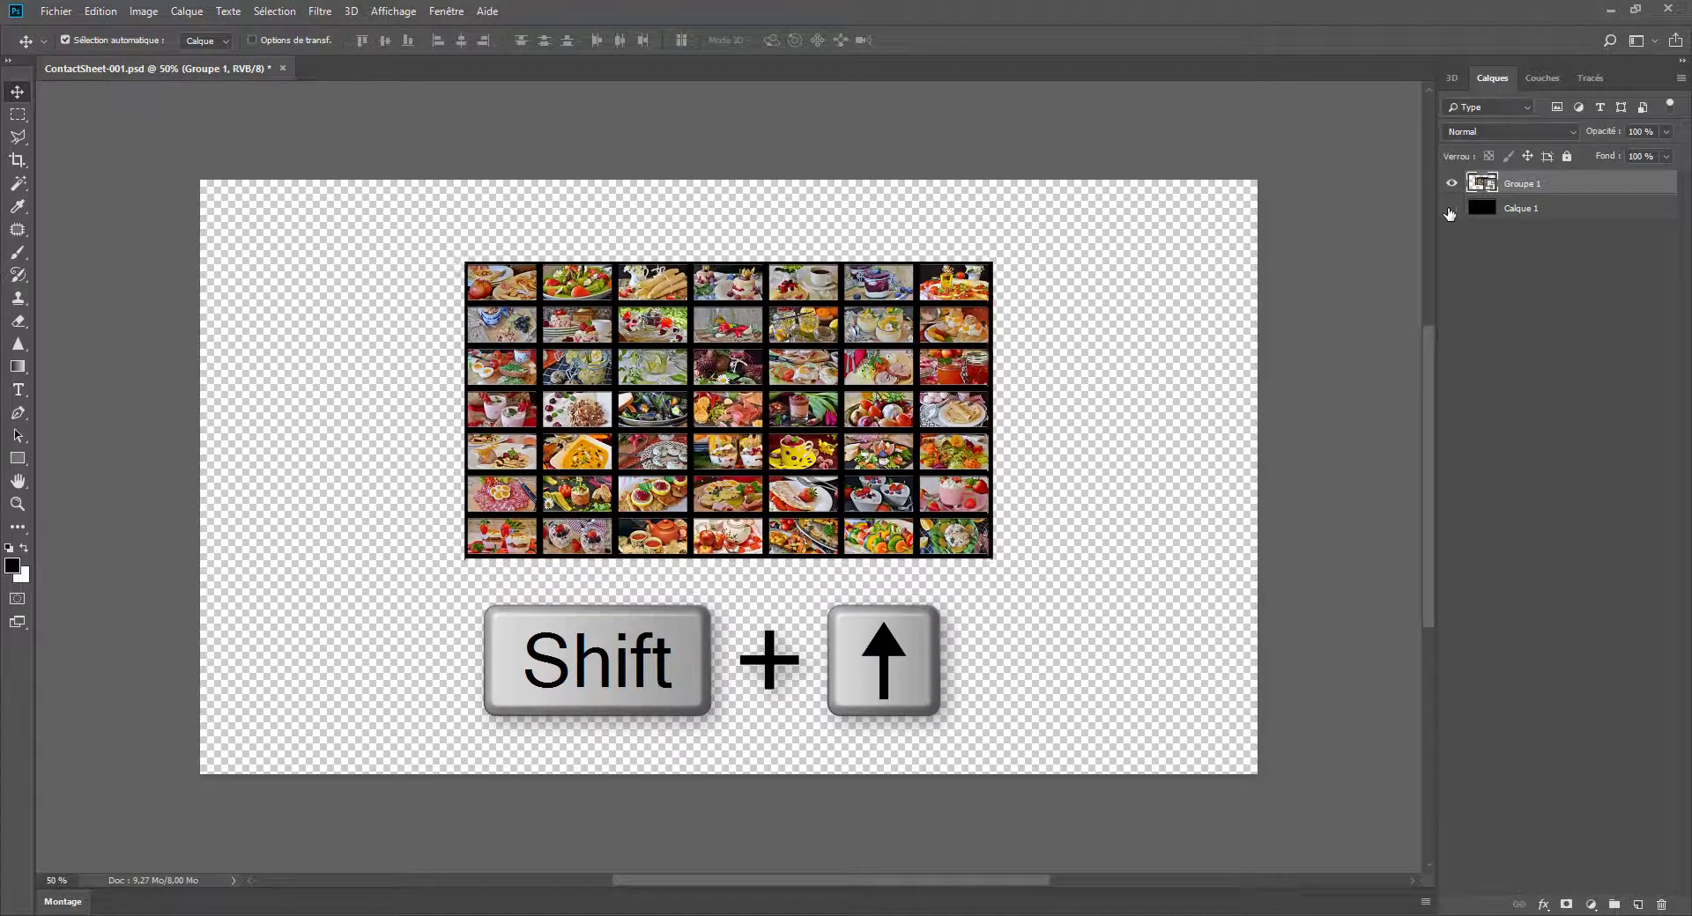
{"action": "key", "text": "shift+Up"}
{"action": "key", "text": "shift+Up"}
{"action": "key", "text": "shift+Up"}
{"action": "key", "text": "shift+Up"}
{"action": "key", "text": "shift+Up"}
{"action": "key", "text": "shift+Up"}
{"action": "key", "text": "shift+Up"}
{"action": "key", "text": "shift+Up"}
{"action": "key", "text": "shift+Up"}
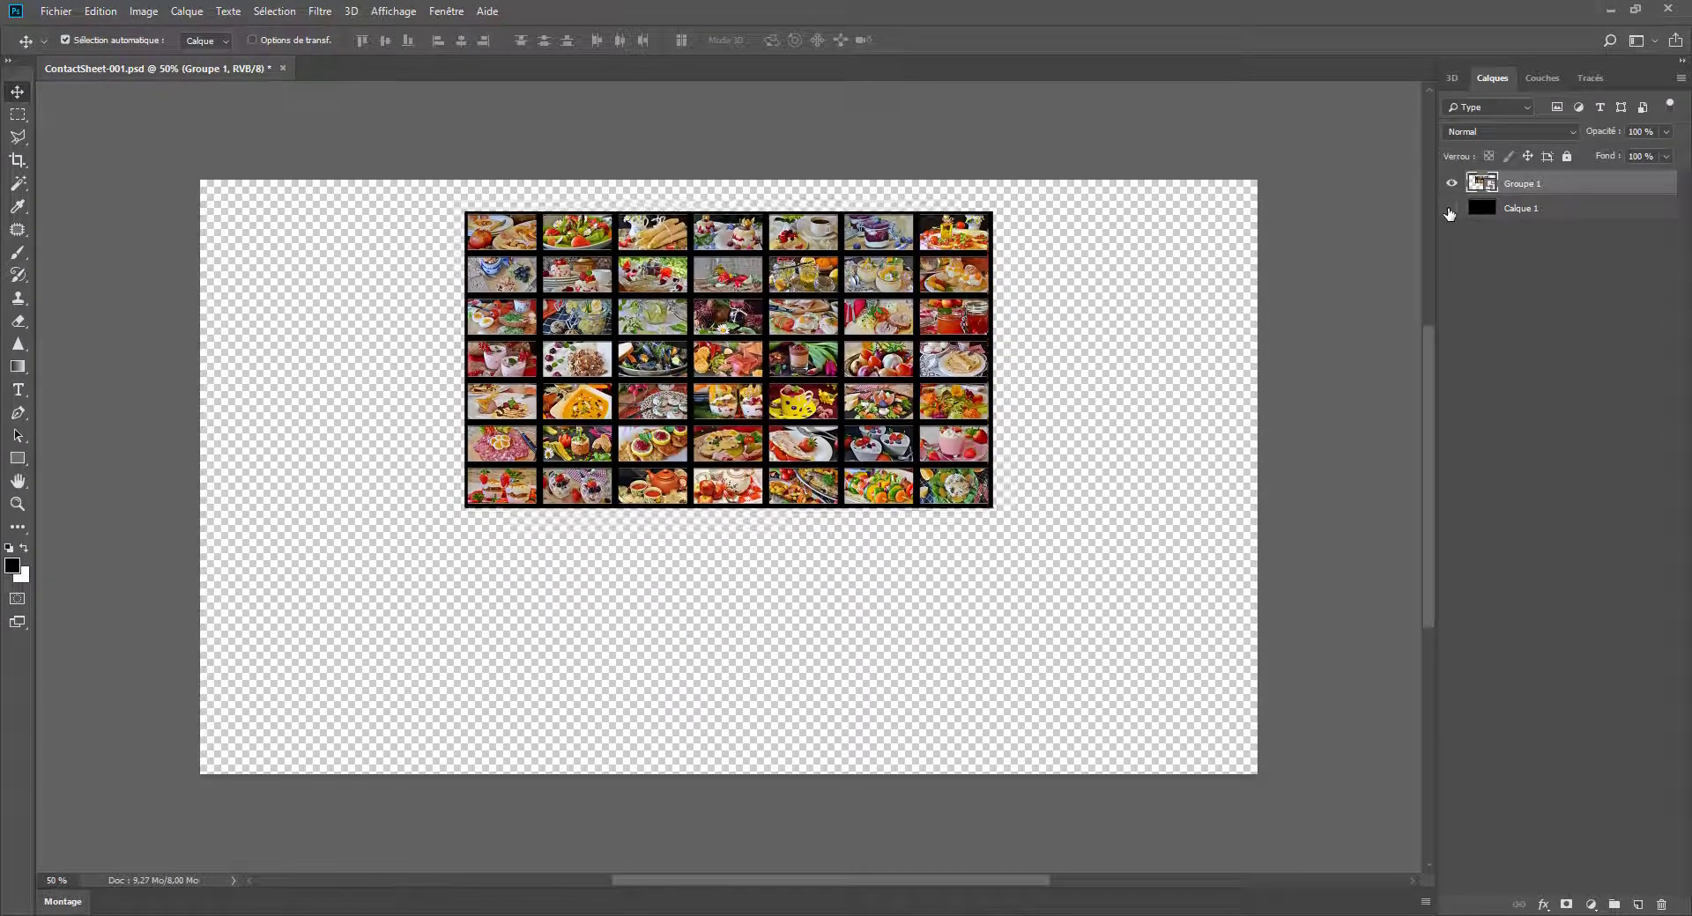
{"action": "key", "text": "shift+Up"}
{"action": "key", "text": "shift+Up"}
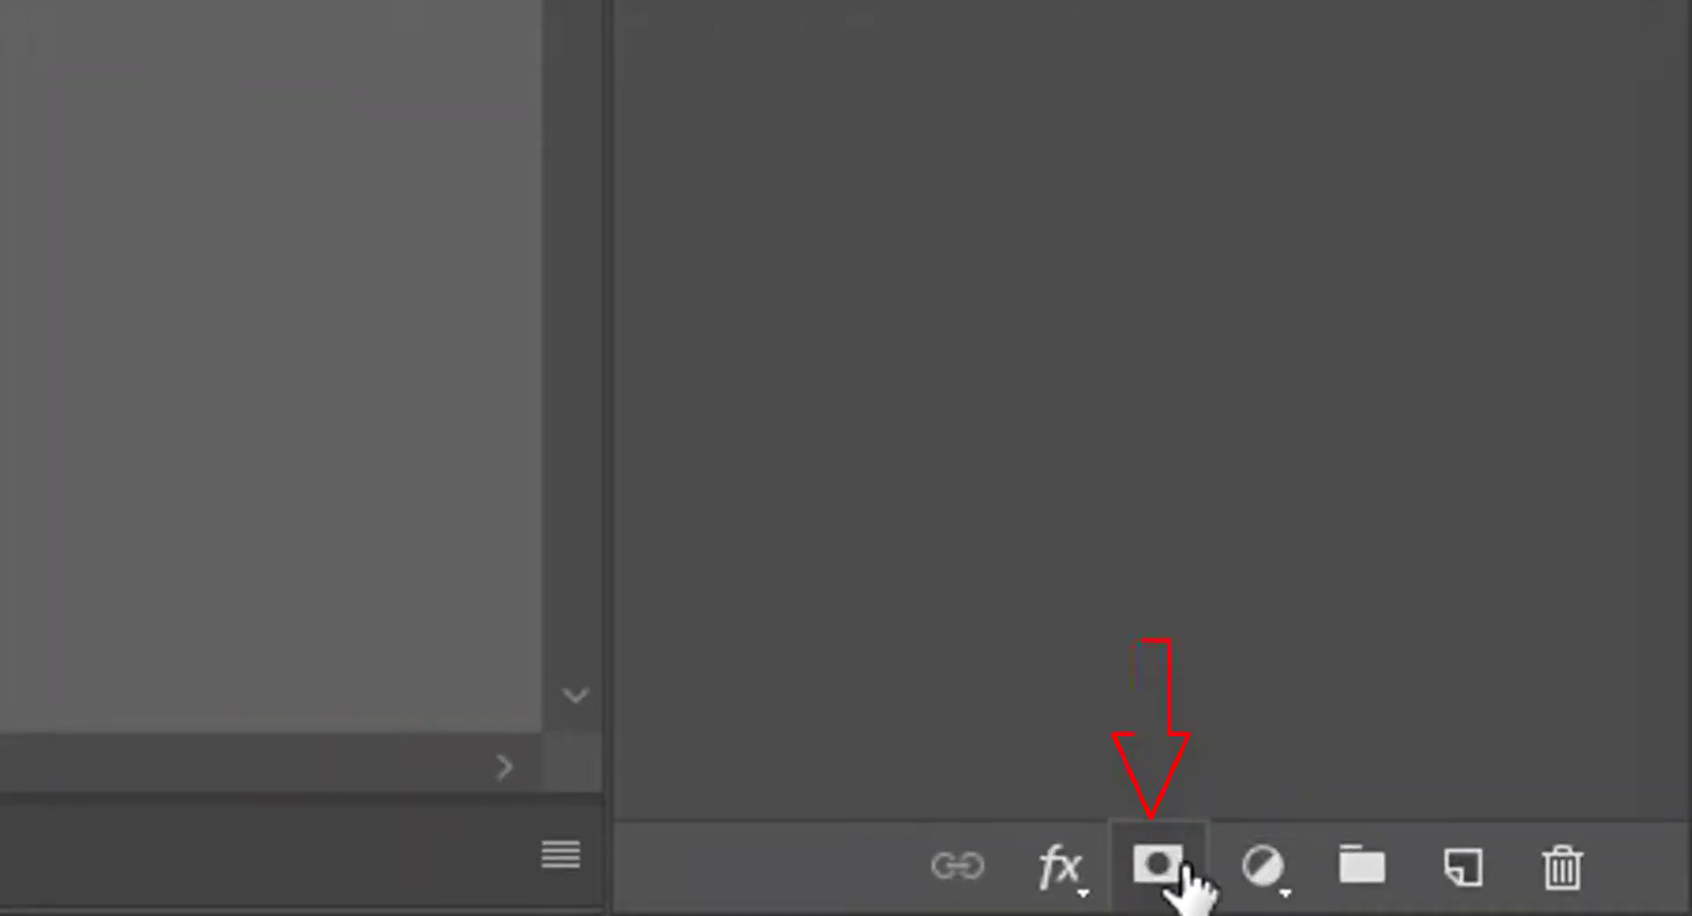
Add a layer mask to Groupe 1 and set up a linear foreground-to-transparent gradient in black
{"action": "left_click", "coordinate": [1178, 868]}
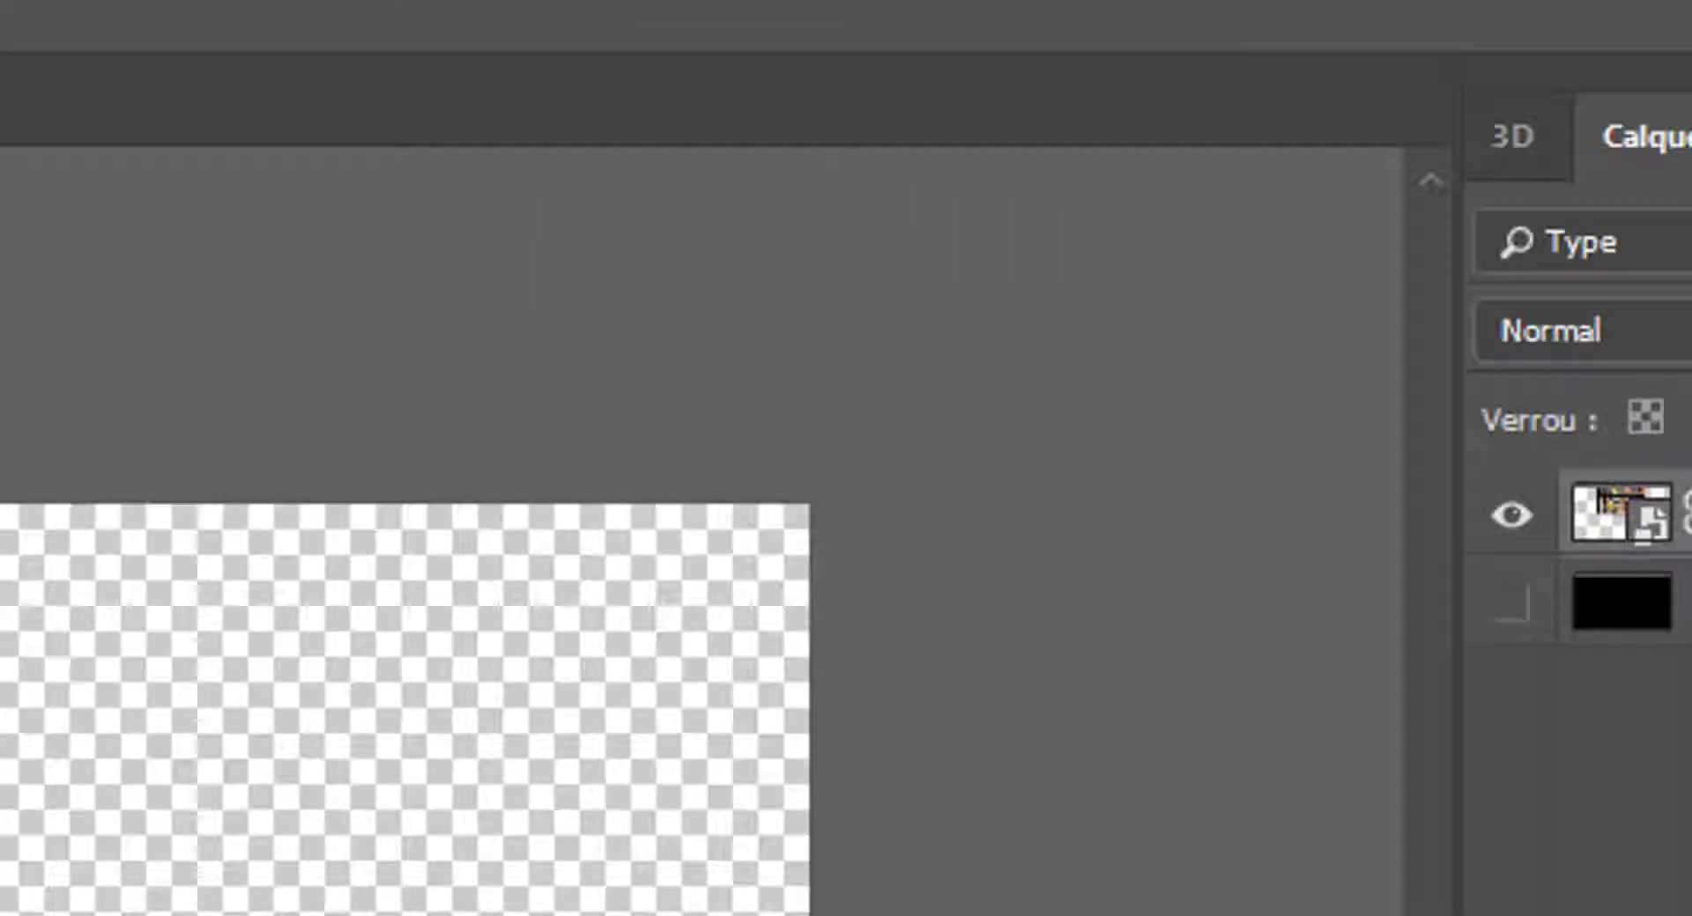
{"action": "left_click", "coordinate": [45, 833]}
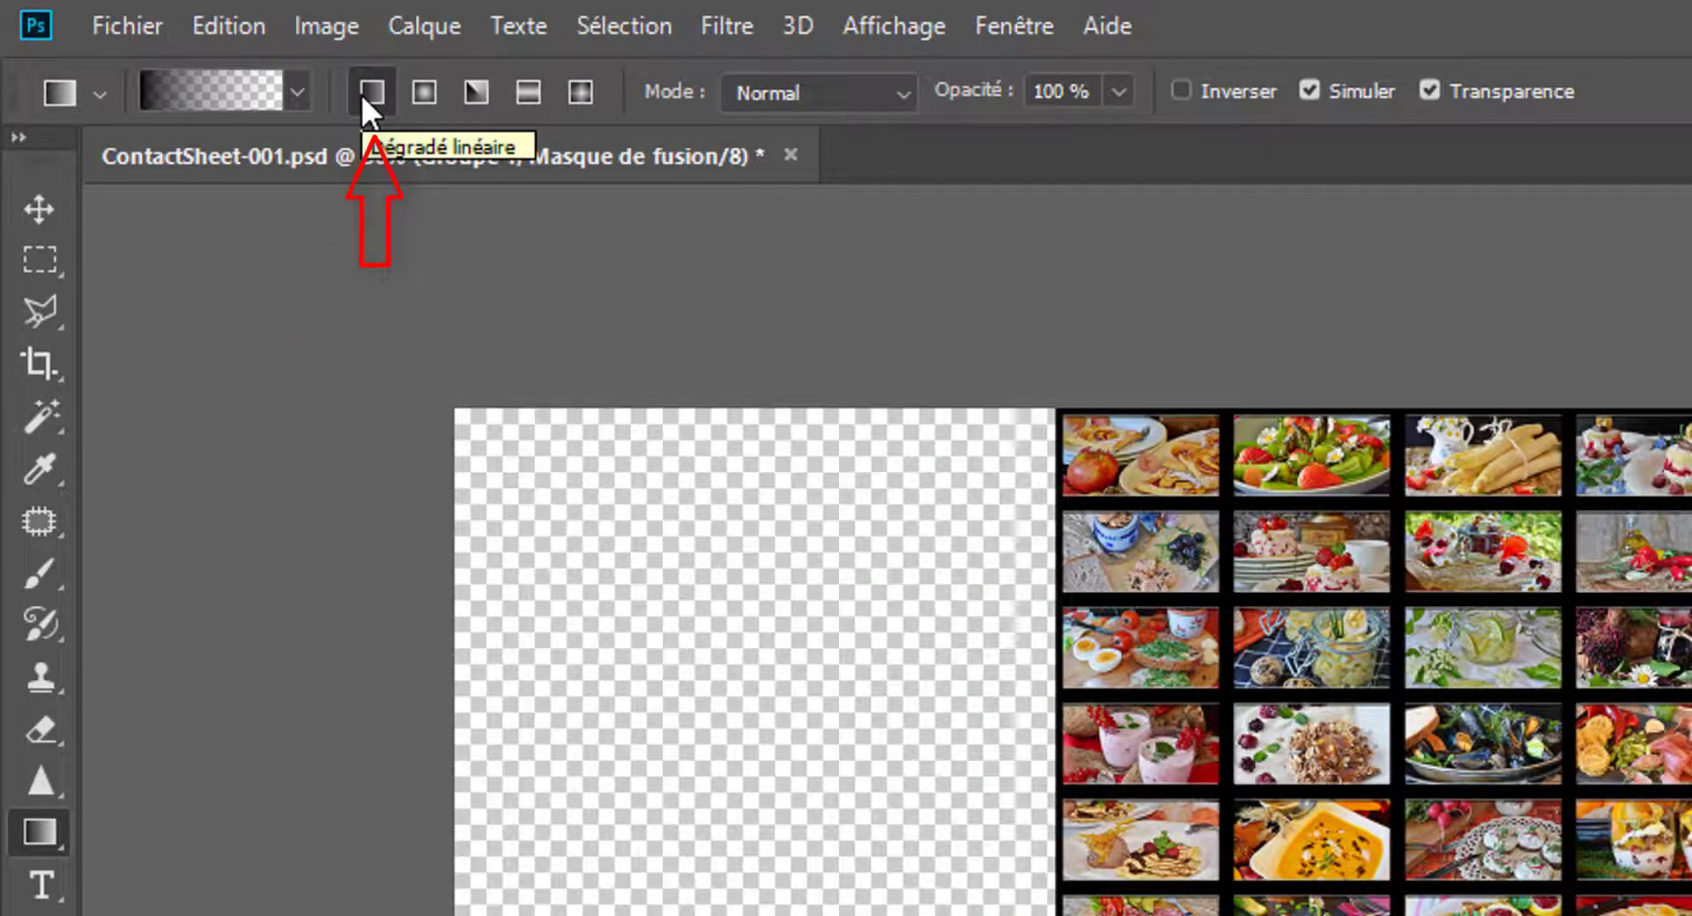
{"action": "left_click", "coordinate": [295, 93]}
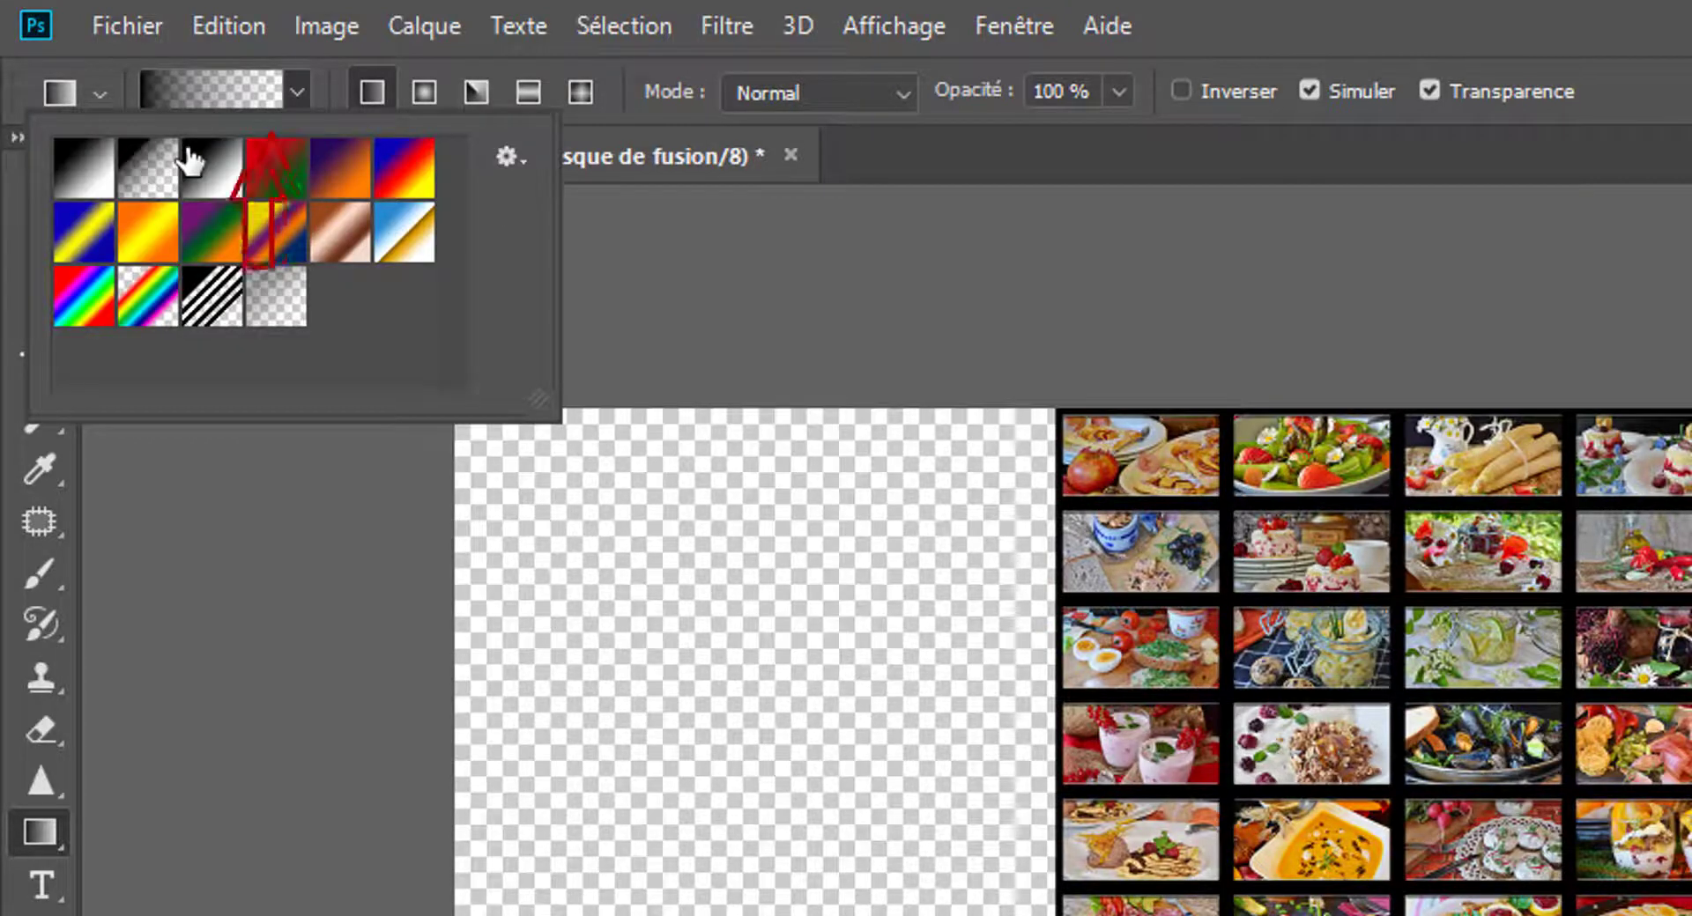
{"action": "left_click", "coordinate": [151, 169]}
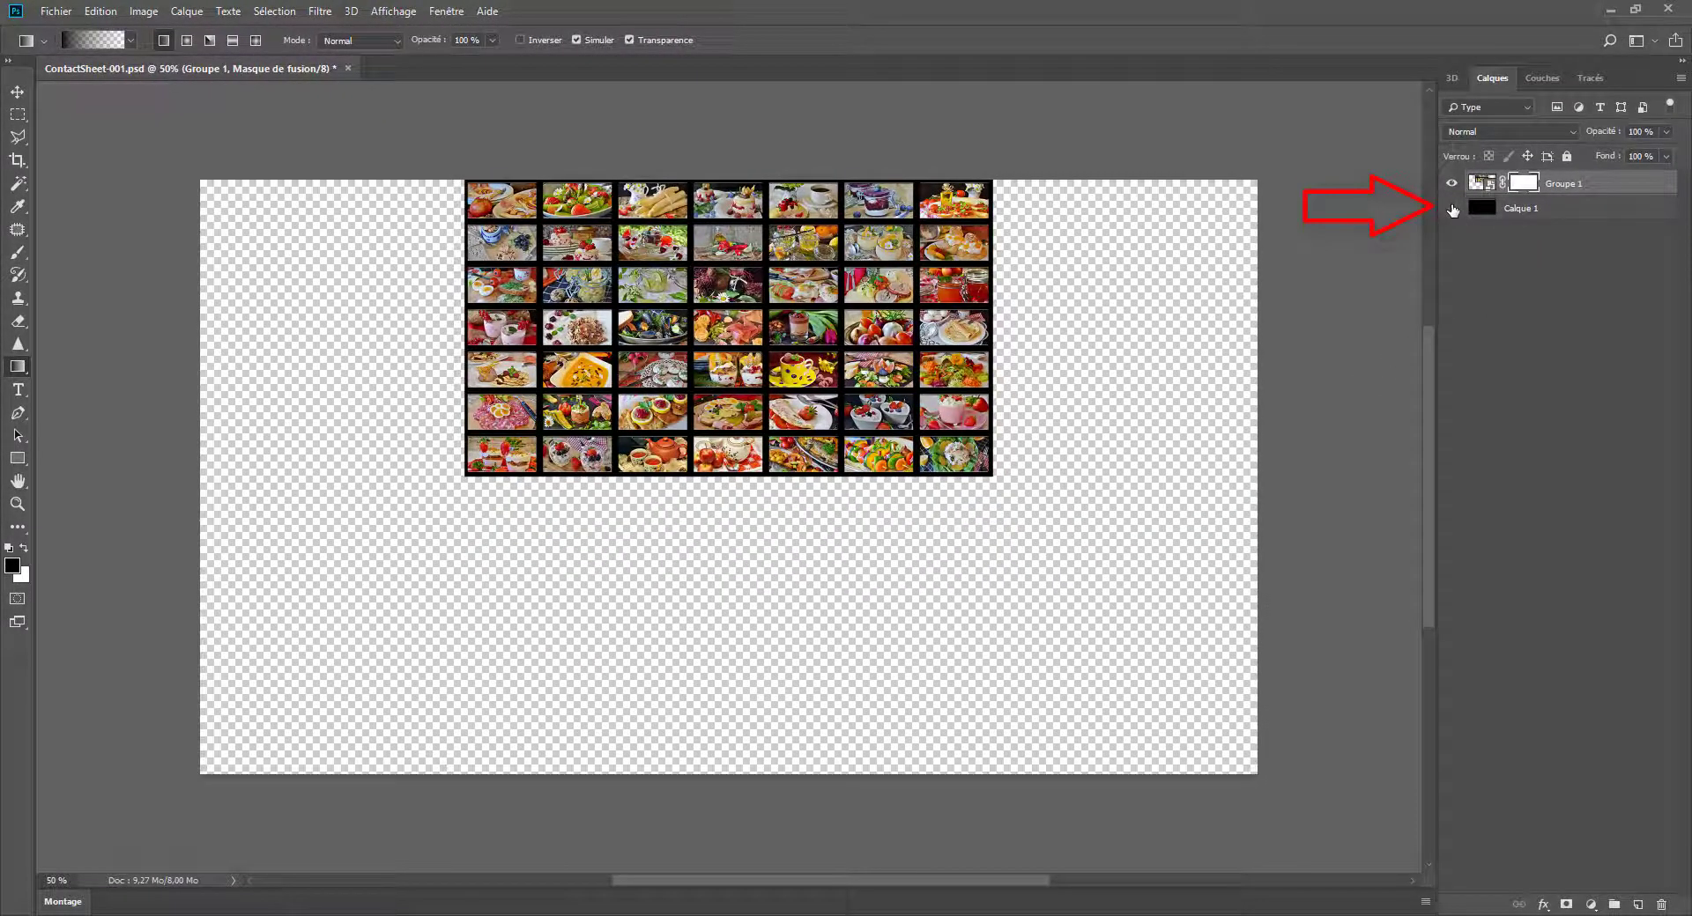
Show the black layer Calque 1 and draw a vertical gradient on Groupe 1's mask from just below the wall up into its last row
{"action": "left_click", "coordinate": [1452, 208]}
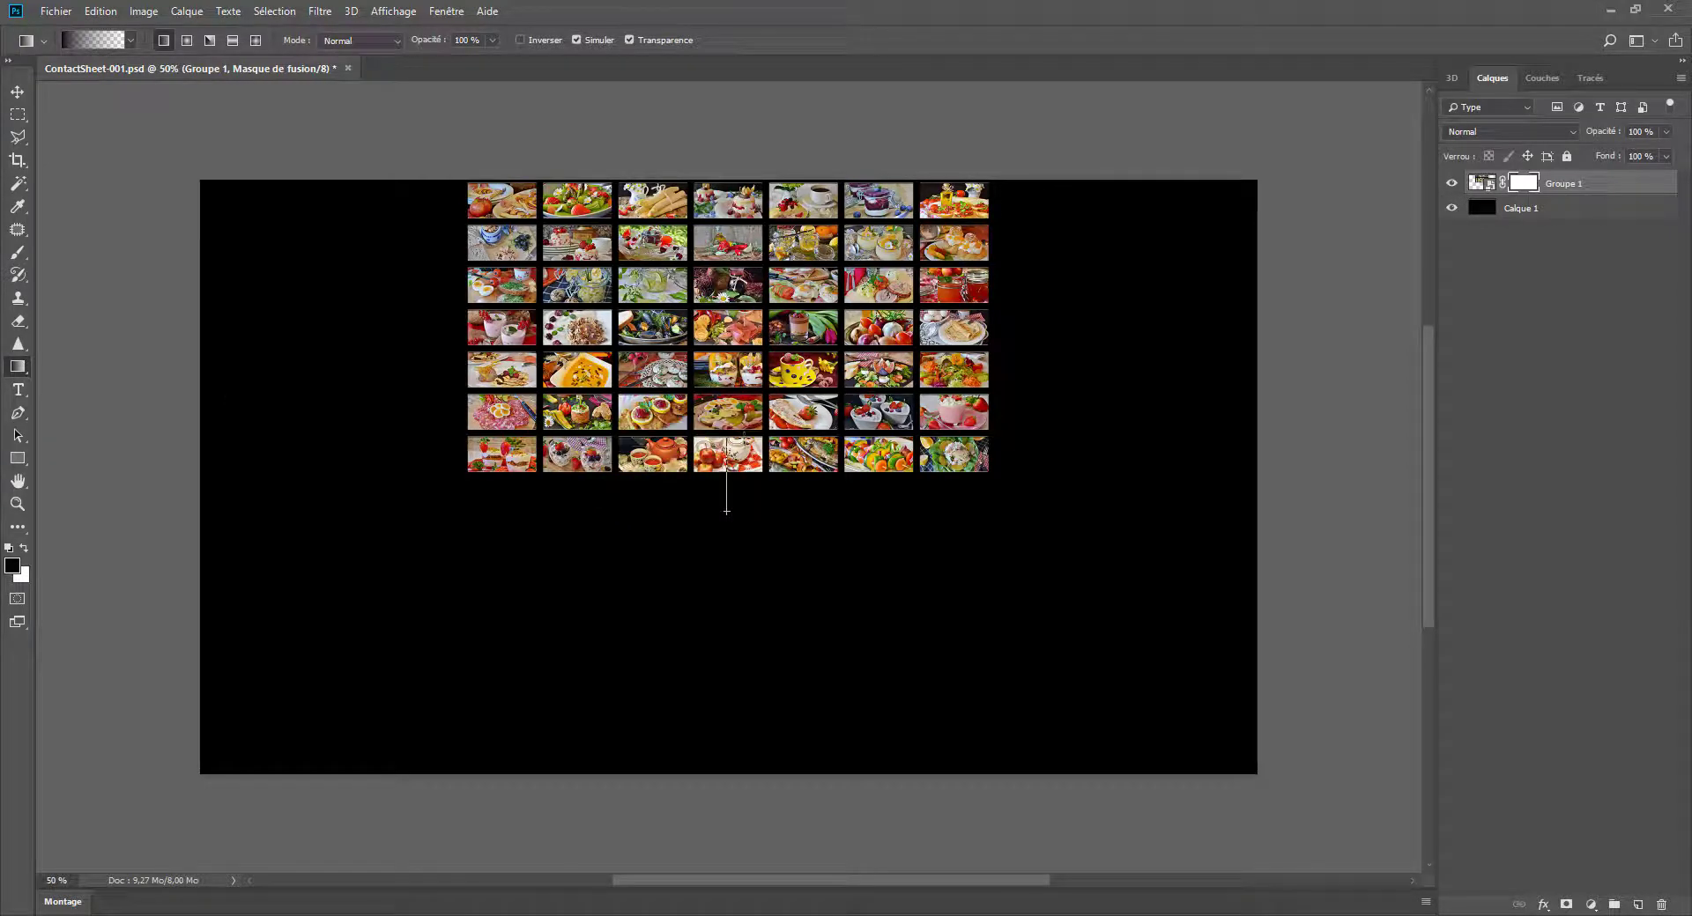
{"action": "left_click_drag", "start_coordinate": [727, 511], "coordinate": [727, 511]}
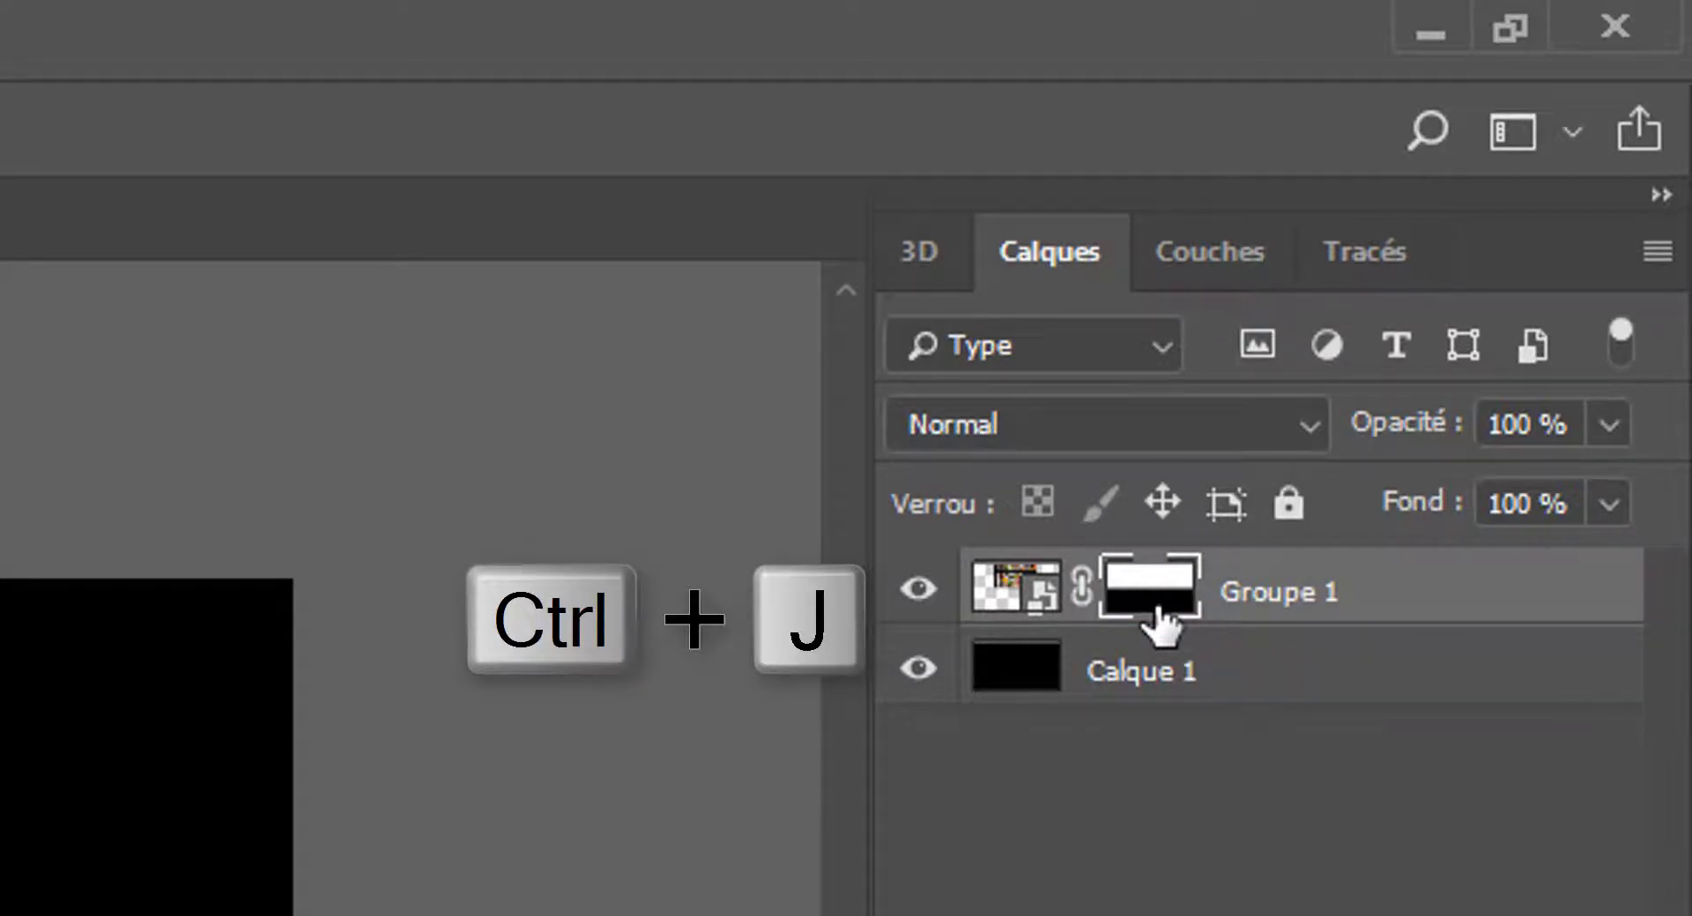
Duplicate the masked Groupe 1 layer and flip the original Groupe 1 vertically
{"action": "key", "text": "ctrl+j"}
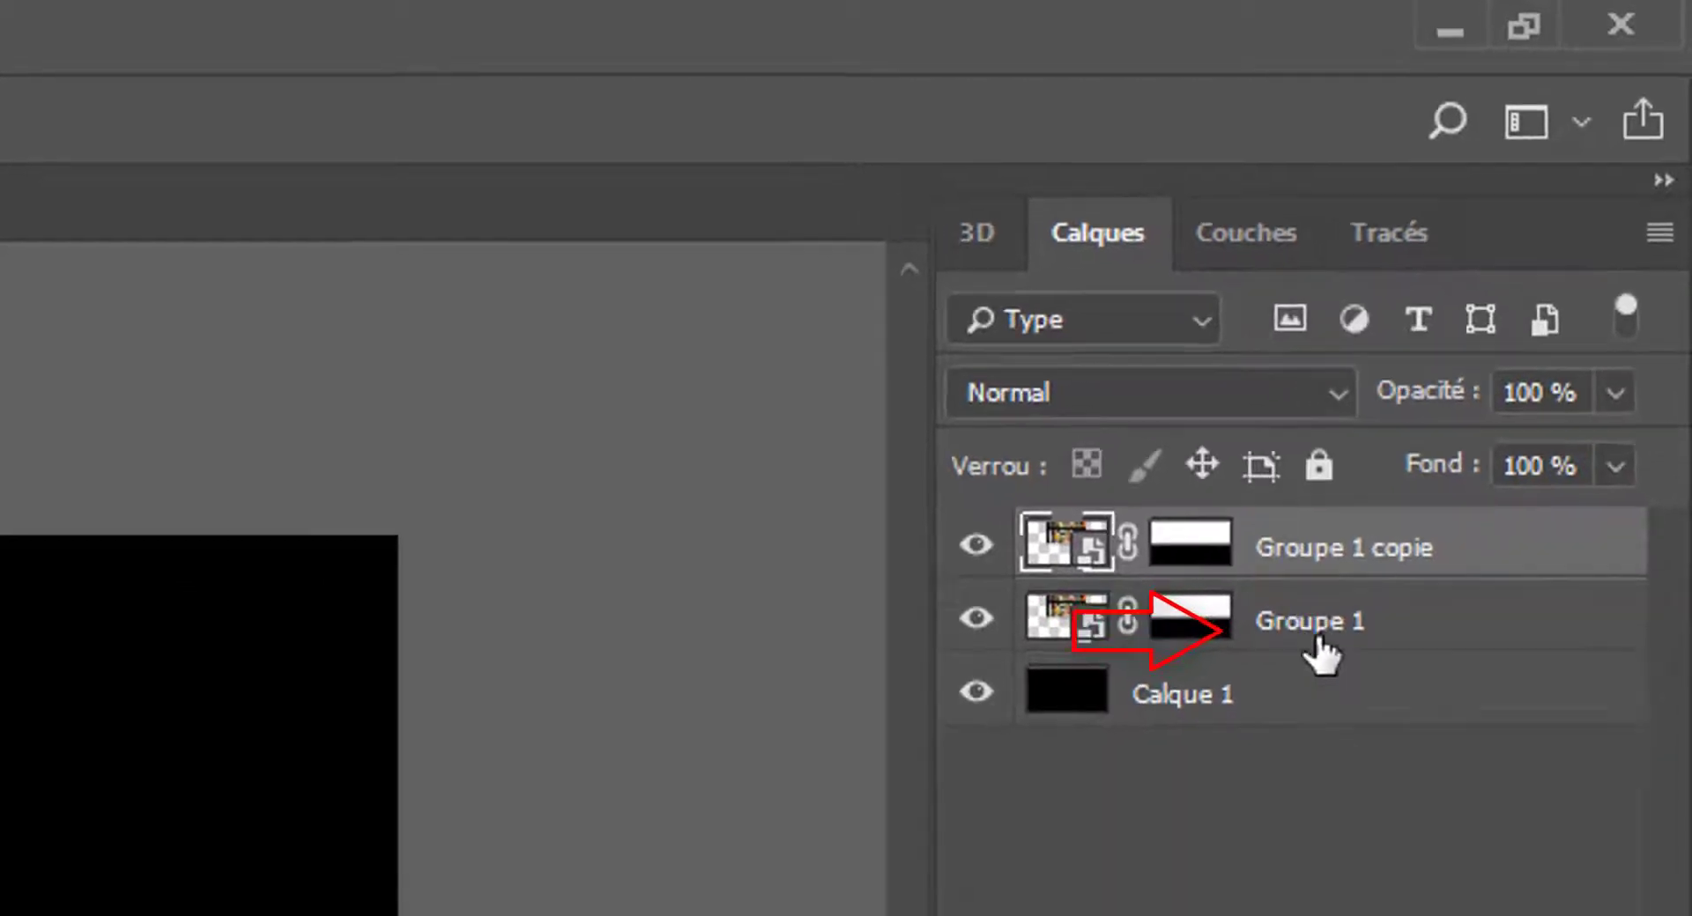
{"action": "left_click", "coordinate": [1319, 642]}
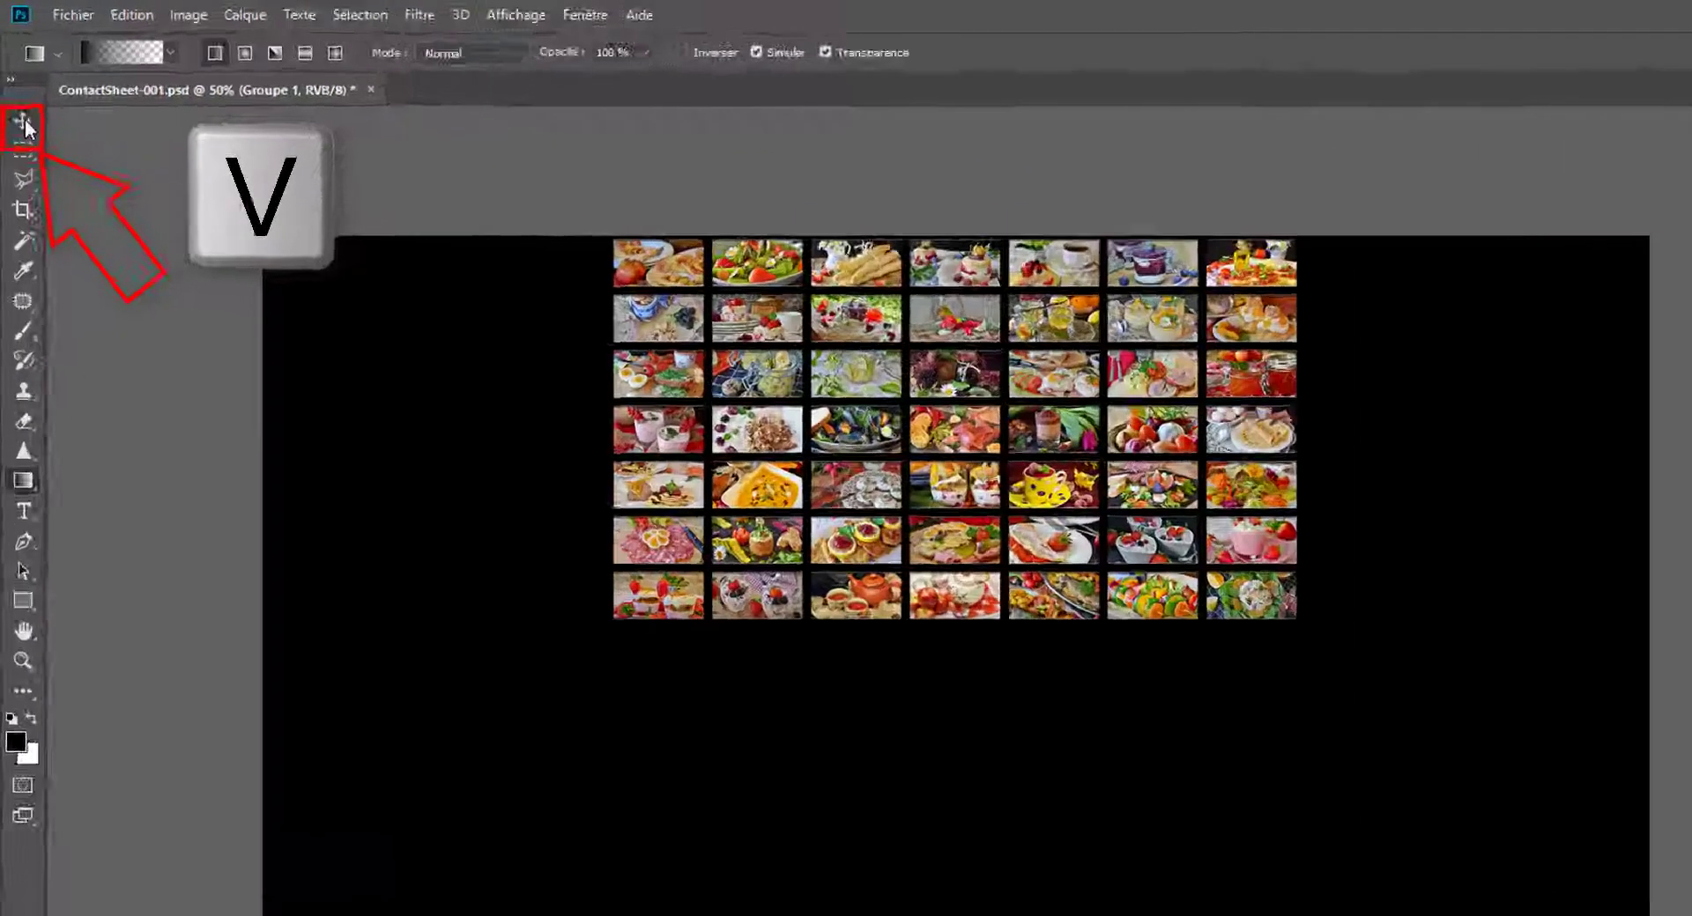
{"action": "key", "text": "v"}
{"action": "left_click", "coordinate": [169, 113]}
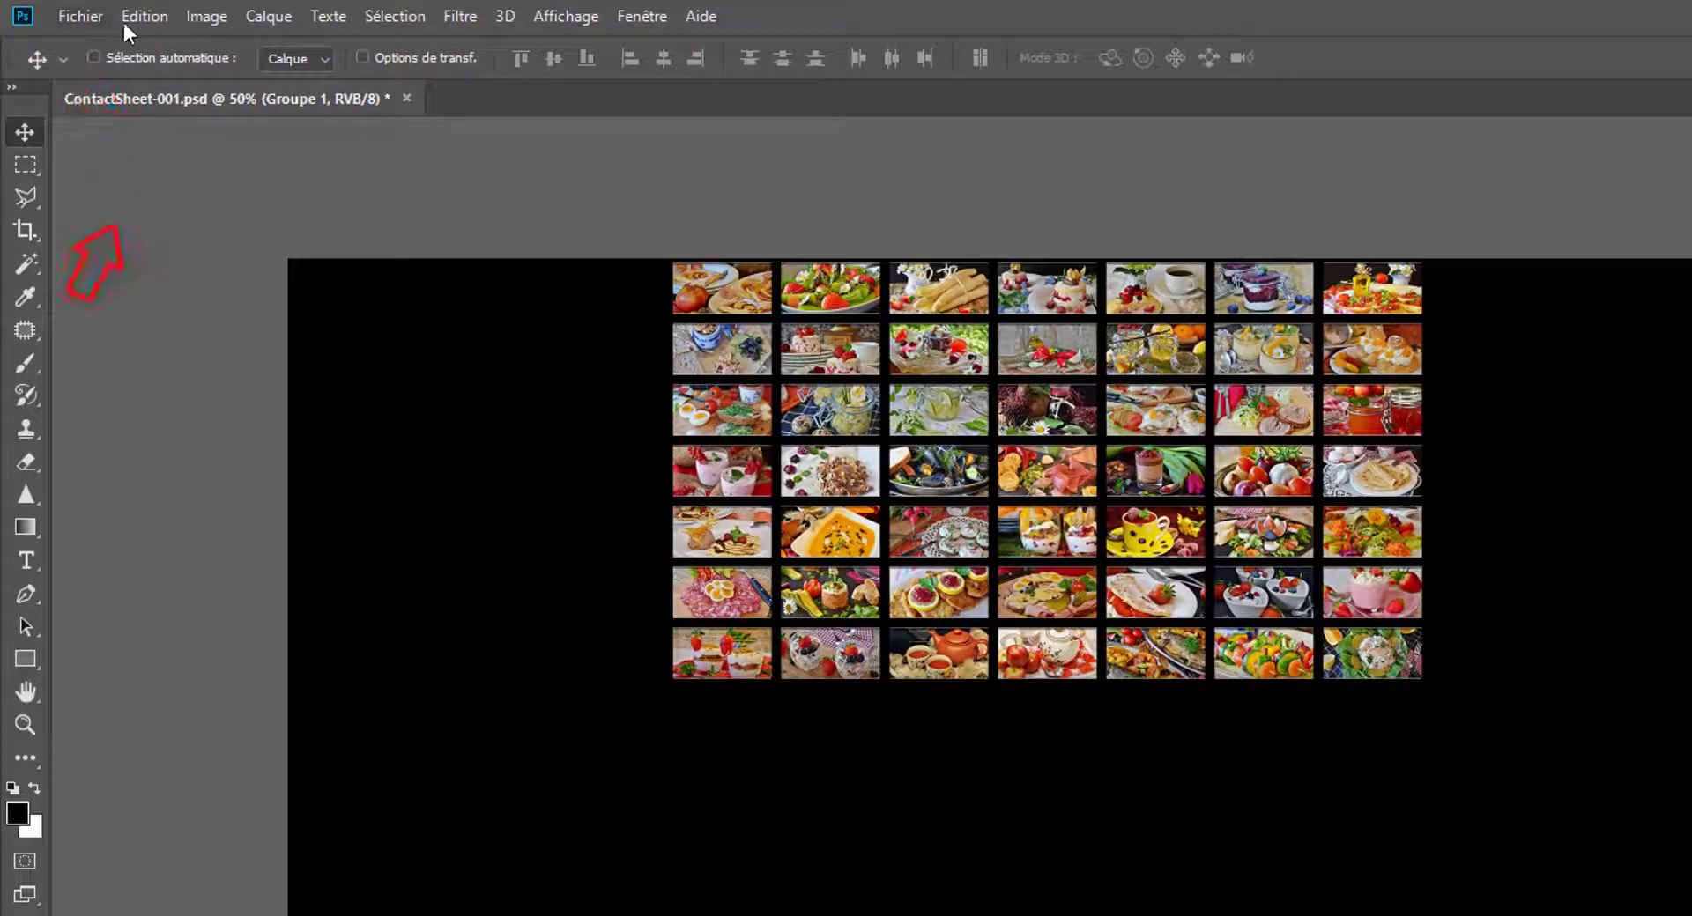
{"action": "left_click", "coordinate": [125, 21]}
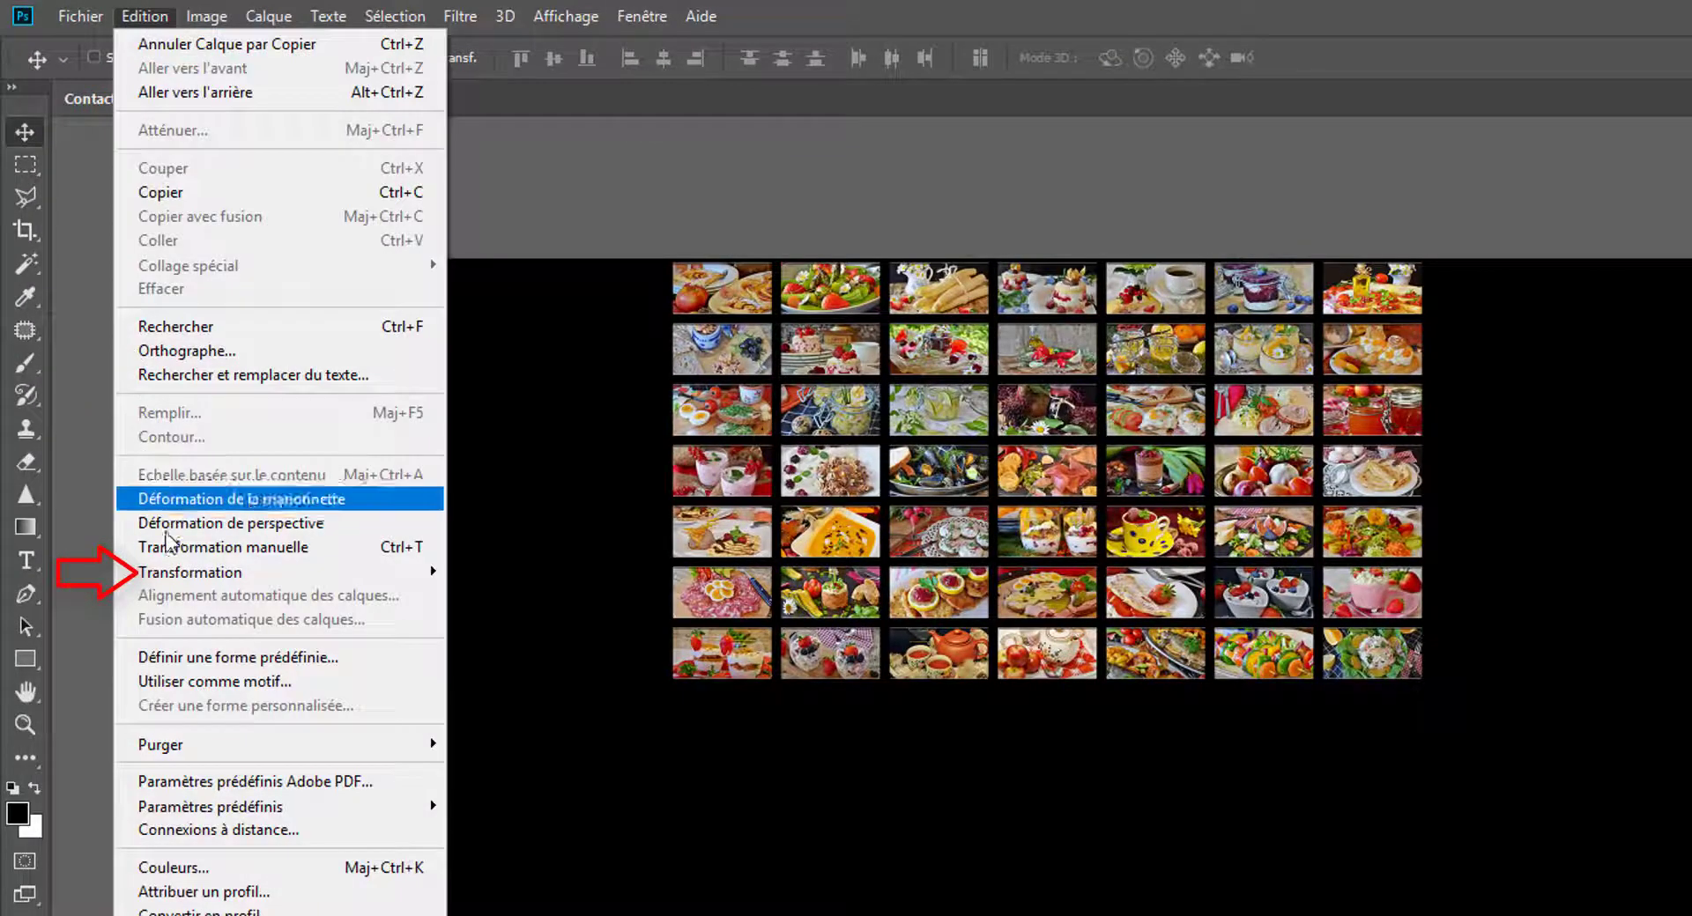
{"action": "mouse_move", "coordinate": [177, 573]}
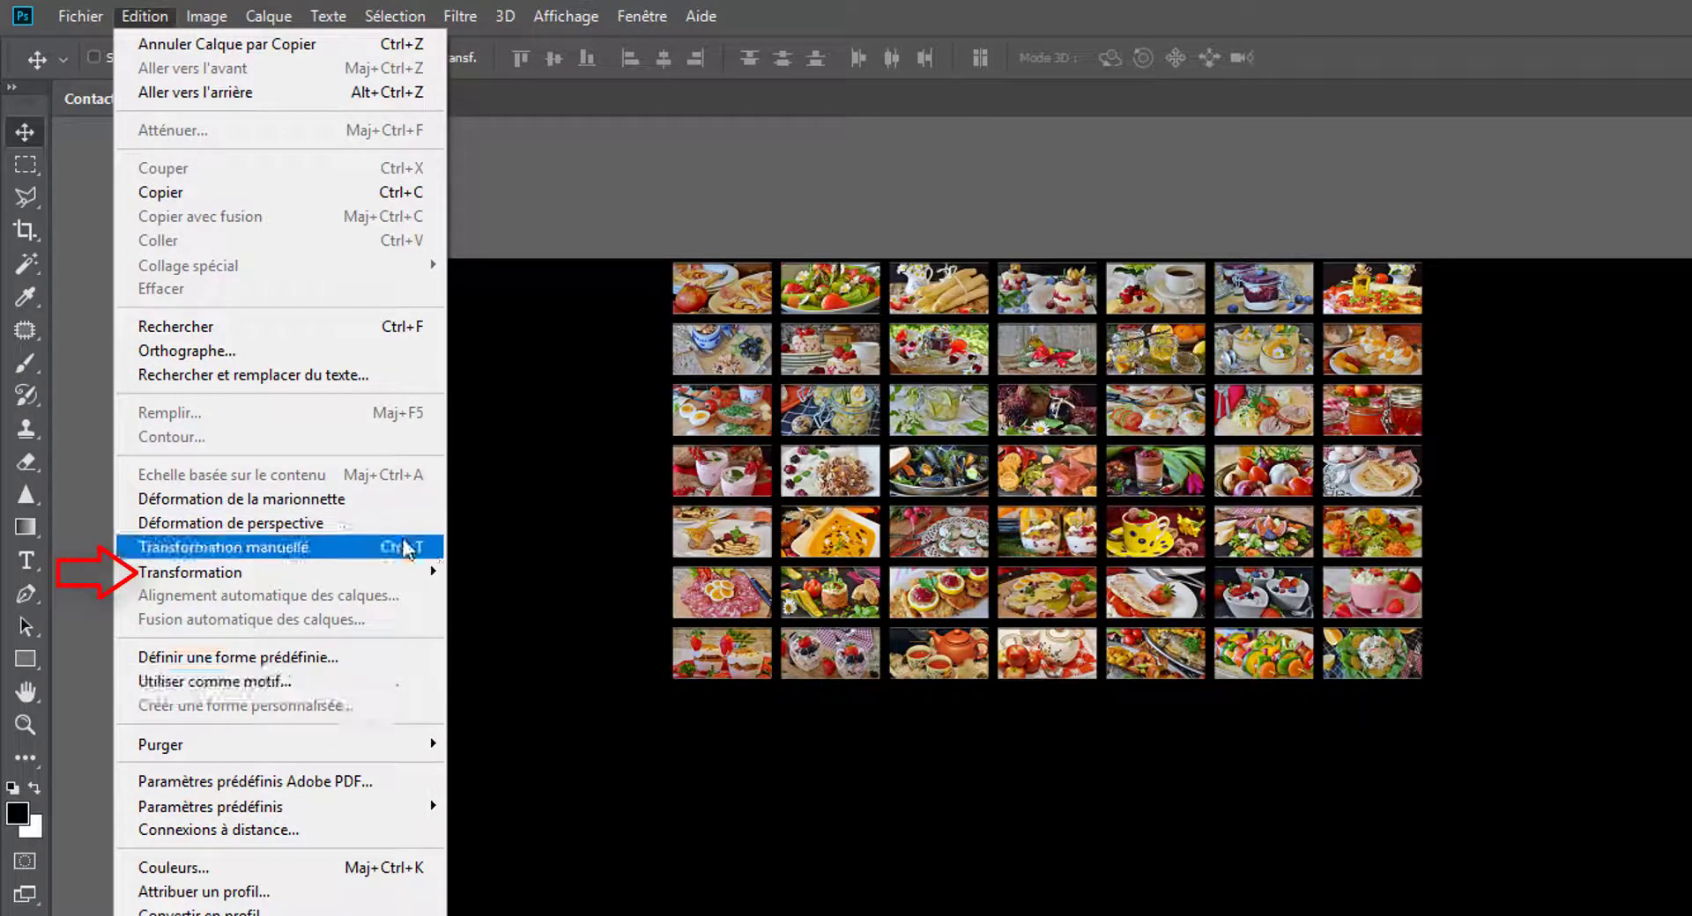
{"action": "mouse_move", "coordinate": [381, 579]}
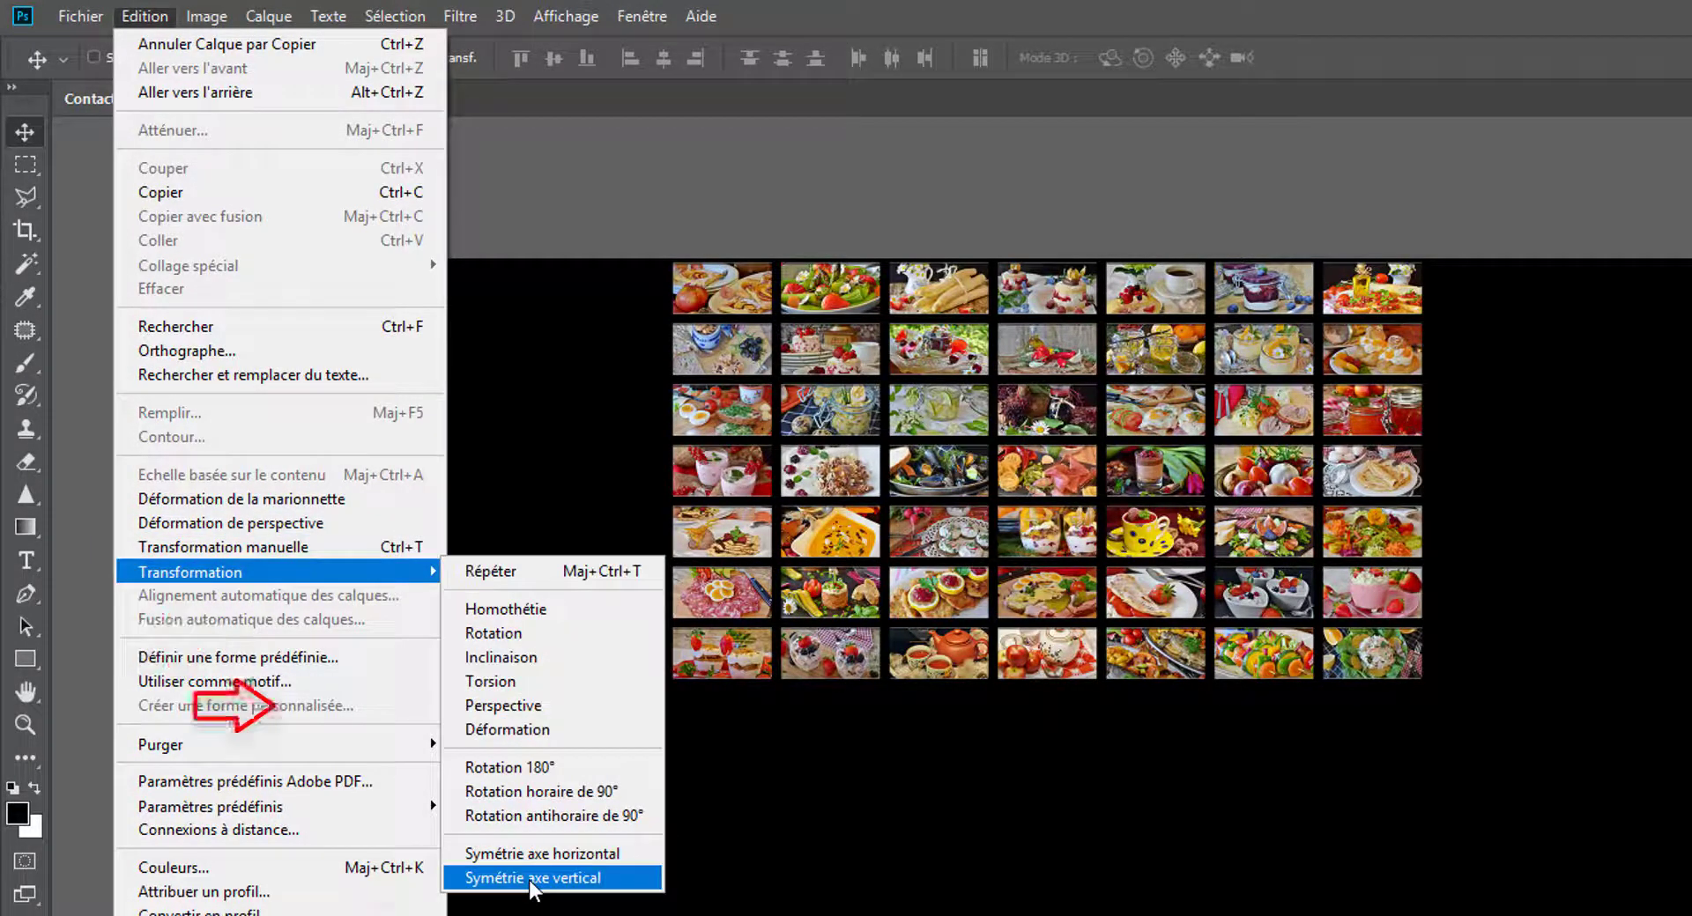
{"action": "left_click", "coordinate": [529, 879]}
Move the flipped Groupe 1 straight down until it mirrors the wall directly beneath the upper copy
{"action": "key", "text": "shift+Down"}
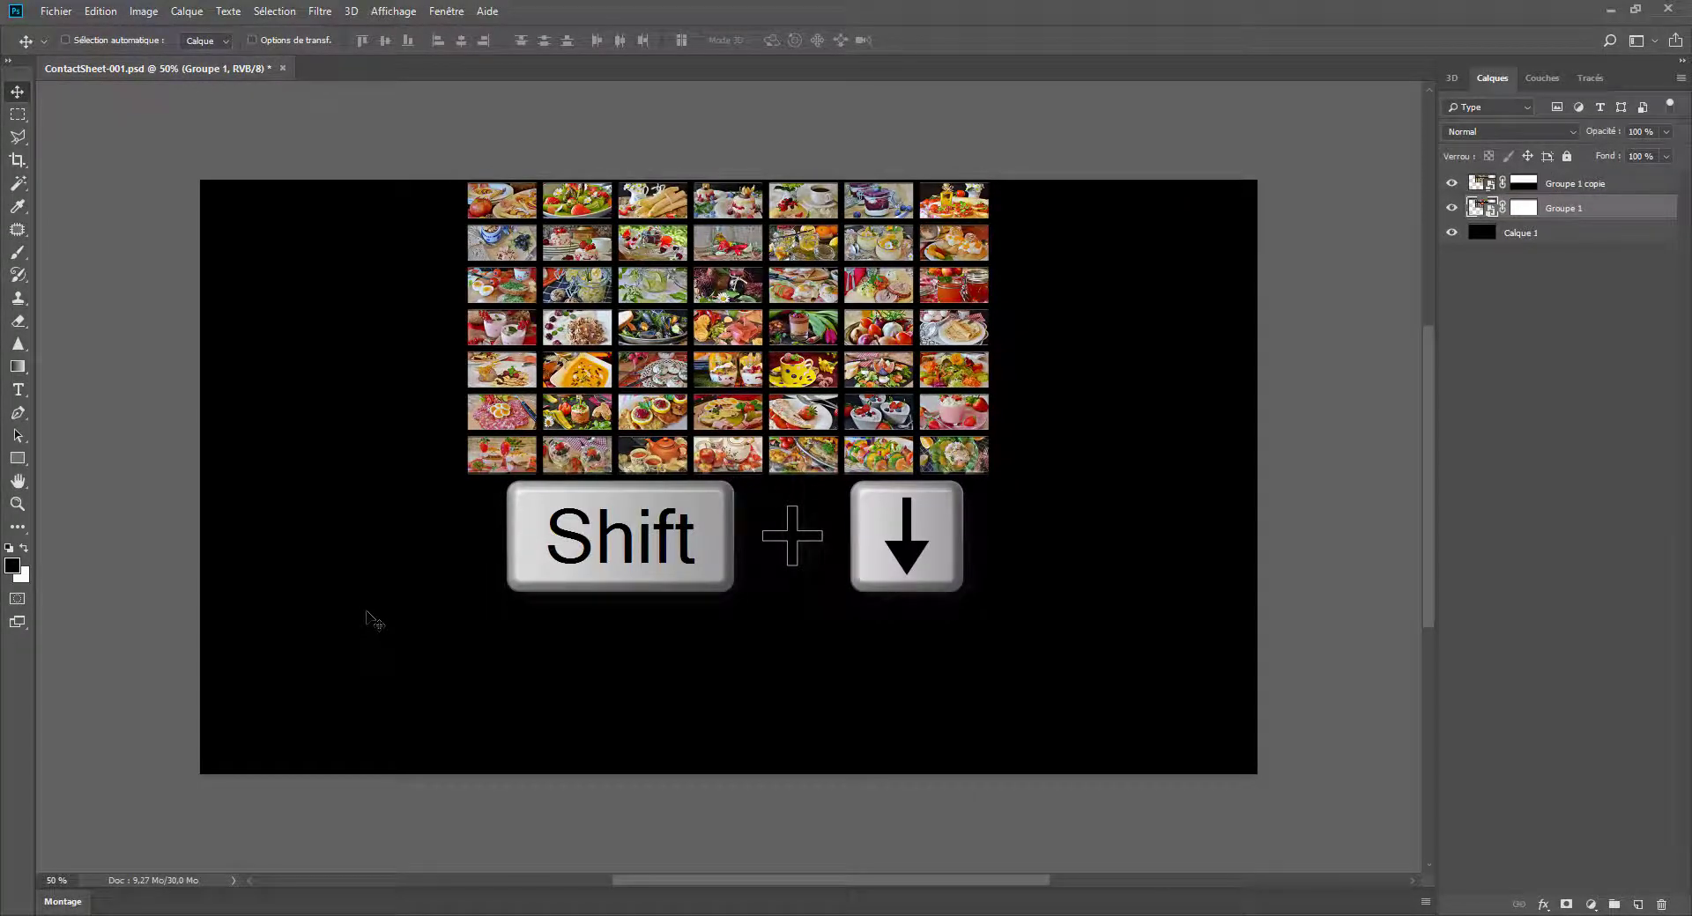
{"action": "key", "text": "shift+Down"}
{"action": "key", "text": "shift+Down"}
{"action": "key", "text": "shift+Down"}
{"action": "key", "text": "shift+Down"}
{"action": "key", "text": "shift+Down"}
{"action": "key", "text": "shift+Down"}
{"action": "key", "text": "shift+Down"}
{"action": "key", "text": "shift+Down"}
{"action": "key", "text": "shift+Down"}
{"action": "key", "text": "shift+Down"}
{"action": "key", "text": "shift+Down"}
{"action": "key", "text": "shift+Down"}
{"action": "key", "text": "shift+Down"}
{"action": "key", "text": "shift+Down"}
{"action": "key", "text": "shift+Down"}
{"action": "key", "text": "shift+Down"}
{"action": "key", "text": "shift+Down"}
{"action": "key", "text": "shift+Down"}
{"action": "key", "text": "shift+Down"}
{"action": "key", "text": "shift+Down"}
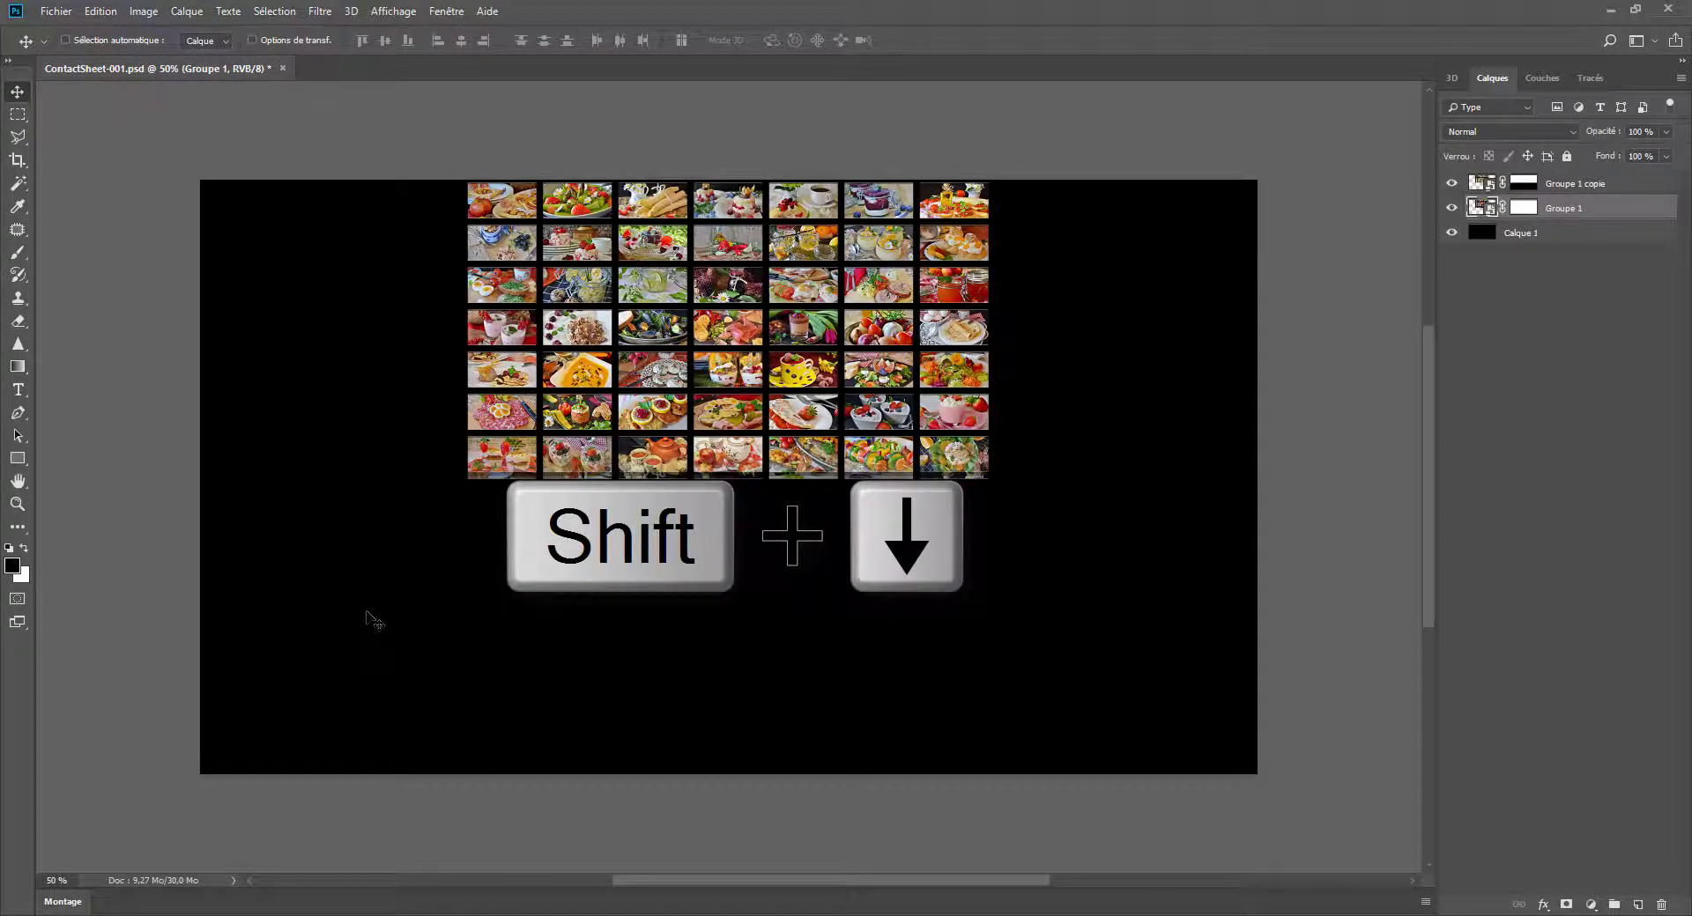
{"action": "key", "text": "shift+Down"}
{"action": "key", "text": "shift+Down"}
{"action": "key", "text": "shift+Down"}
{"action": "key", "text": "shift+Down"}
{"action": "key", "text": "shift+Down"}
{"action": "key", "text": "shift+Down"}
{"action": "key", "text": "shift+Down"}
{"action": "key", "text": "shift+Down"}
{"action": "key", "text": "shift+Down"}
{"action": "key", "text": "shift+Down"}
{"action": "key", "text": "shift+Down"}
{"action": "key", "text": "shift+Down"}
{"action": "key", "text": "shift+Down"}
{"action": "key", "text": "shift+Down"}
{"action": "key", "text": "shift+Down"}
{"action": "key", "text": "shift+Down"}
{"action": "key", "text": "shift+Down"}
{"action": "key", "text": "shift+Down"}
{"action": "key", "text": "shift+Down"}
{"action": "key", "text": "shift+Down"}
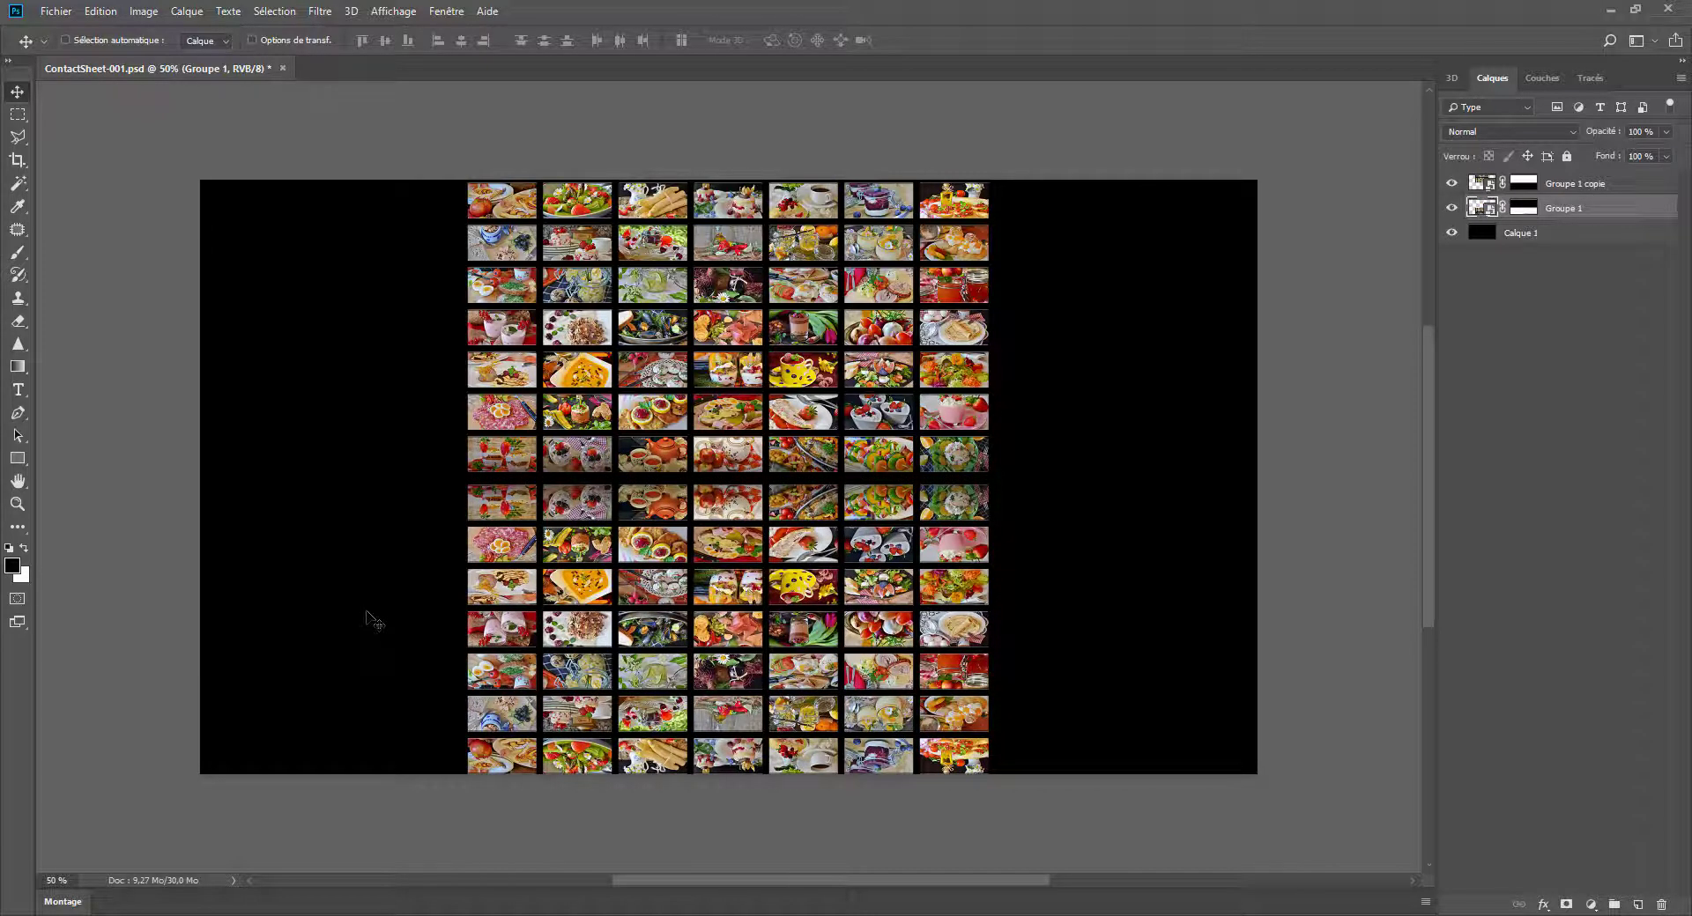
Close the gap between the two walls by nudging Groupe 1 up with the black Calque 1 temporarily hidden
{"action": "left_click", "coordinate": [1452, 235]}
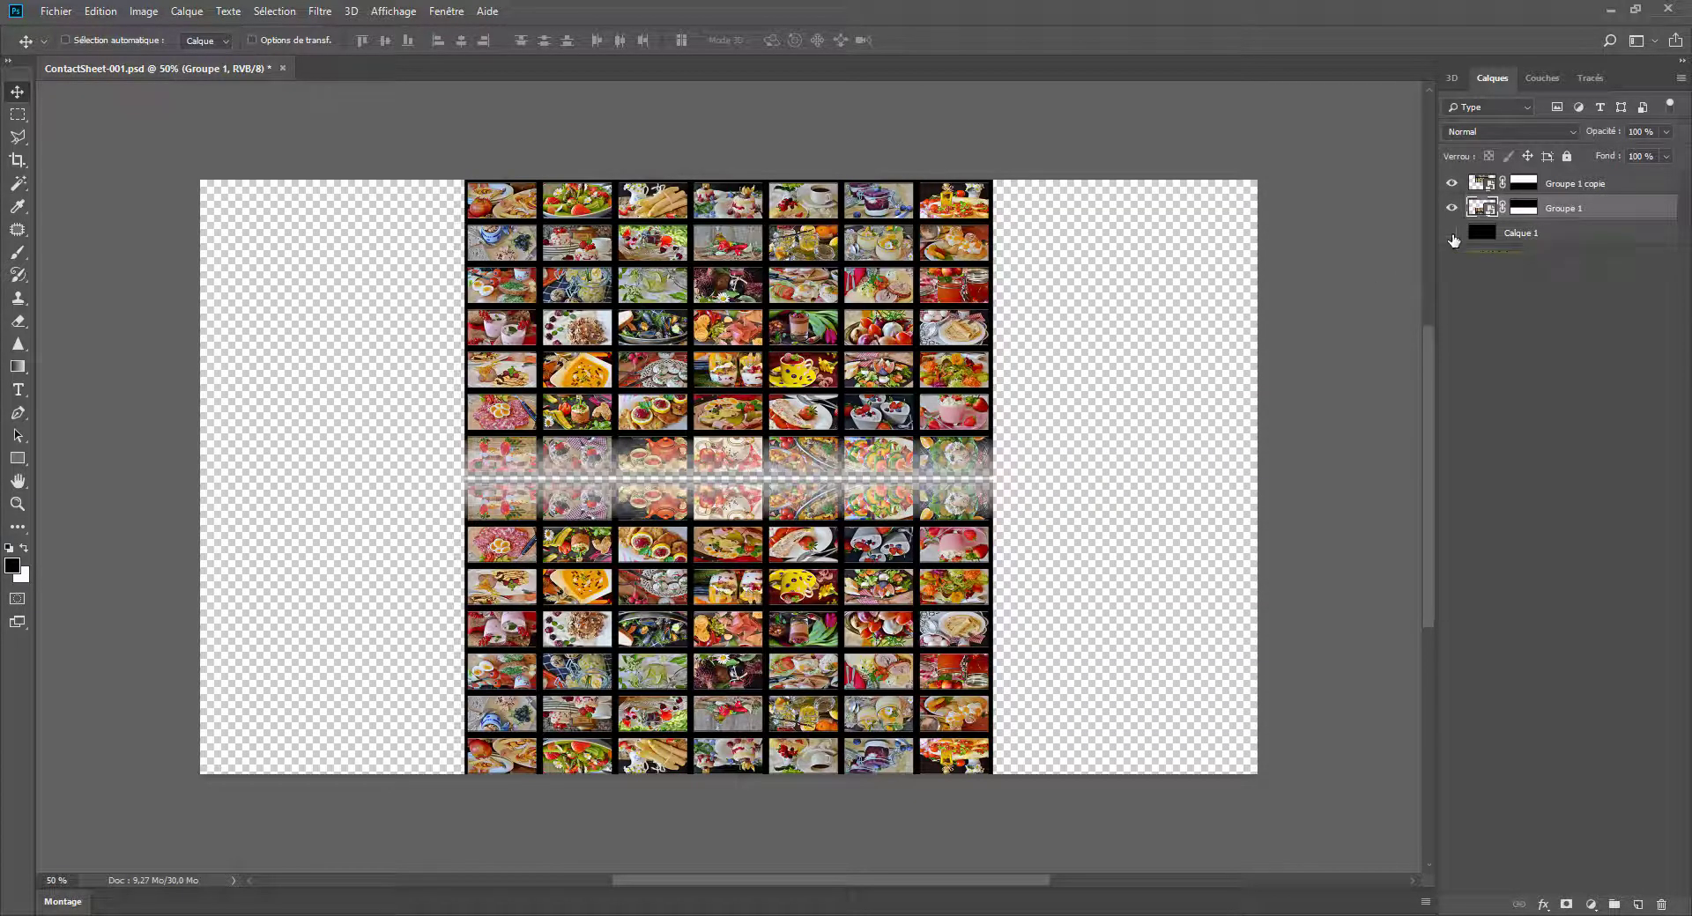
{"action": "key", "text": "shift+Up"}
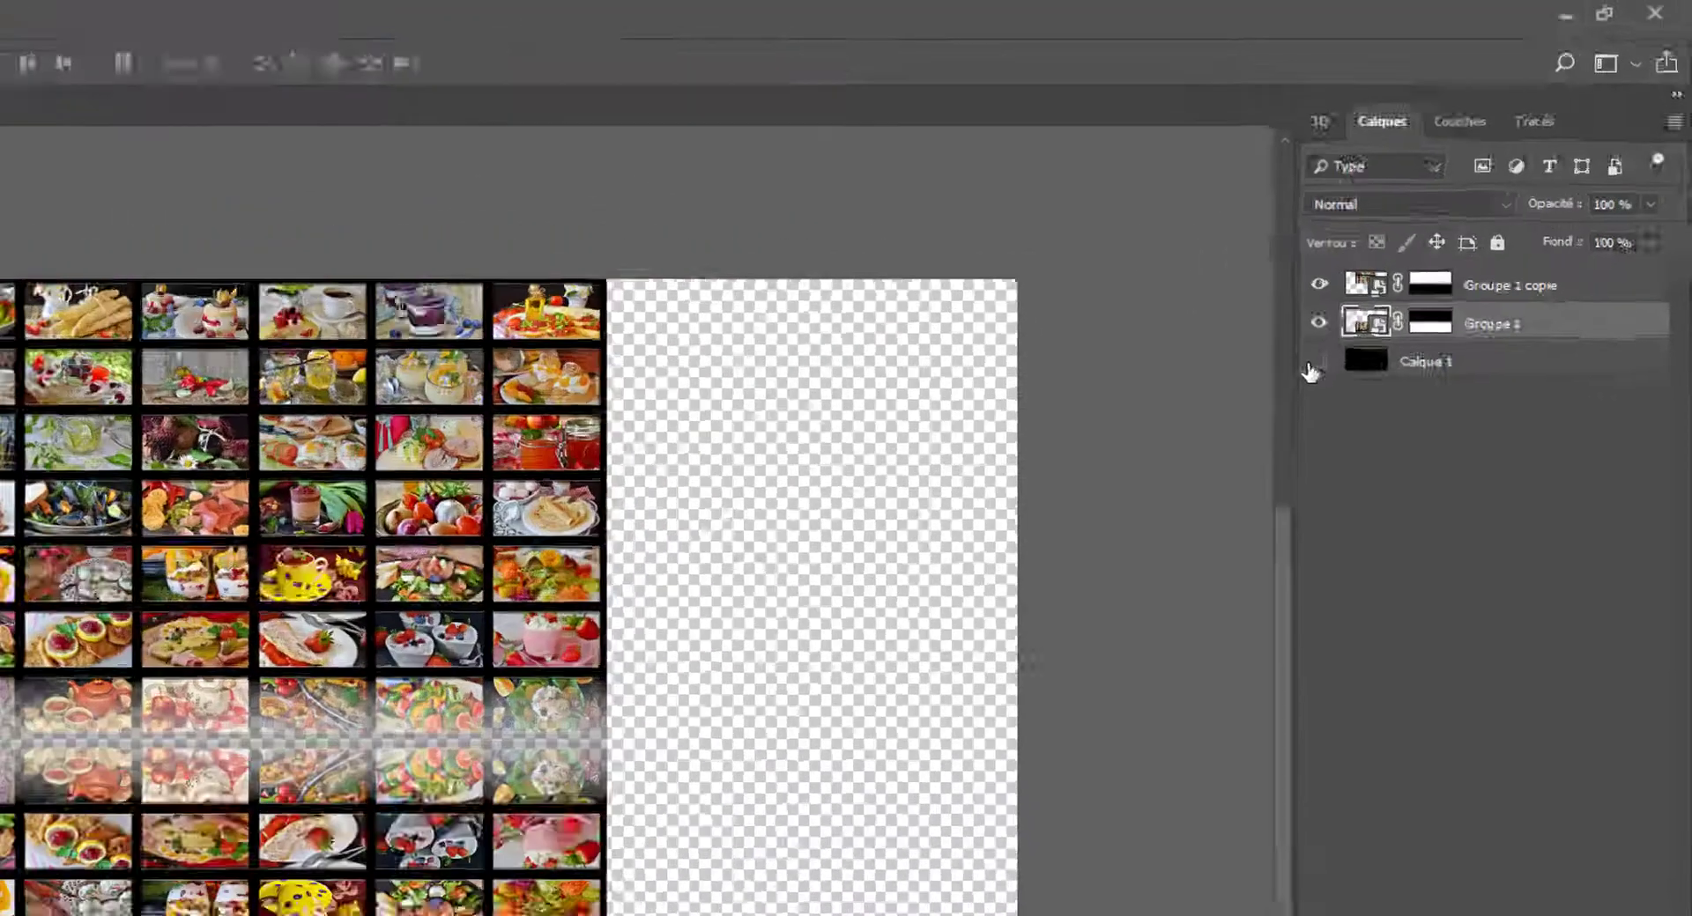
{"action": "left_click", "coordinate": [1452, 234]}
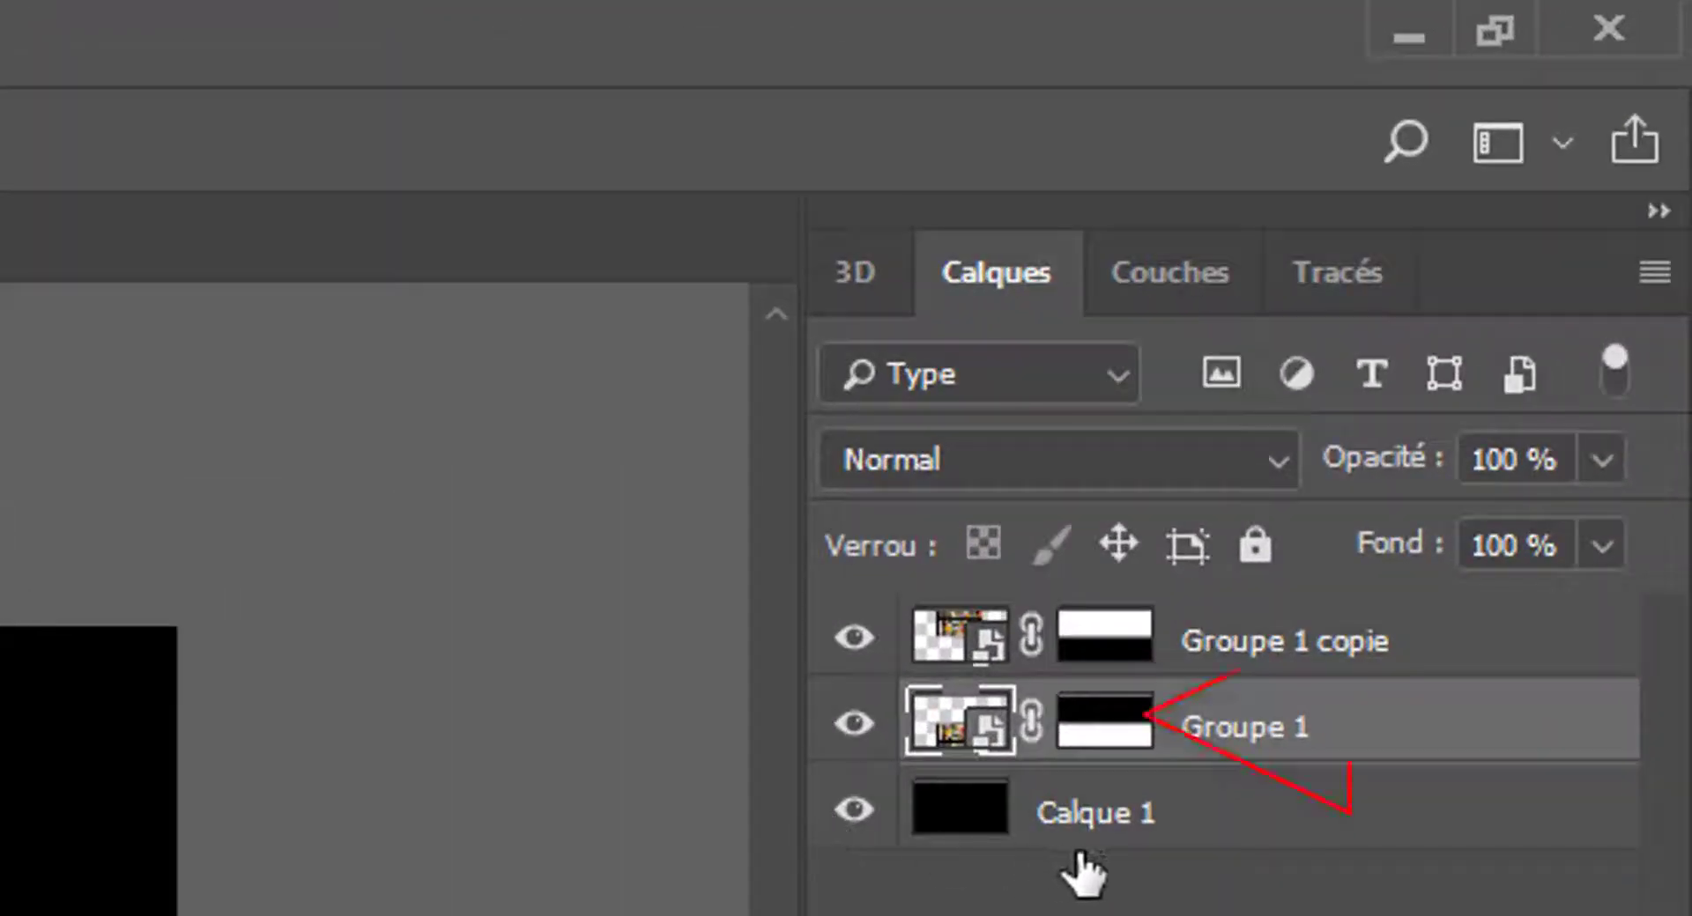
Fade the reflection on Groupe 1's mask with a vertical gradient up from its lower rows and a horizontal one inward from the canvas's left edge
{"action": "left_click", "coordinate": [1121, 739]}
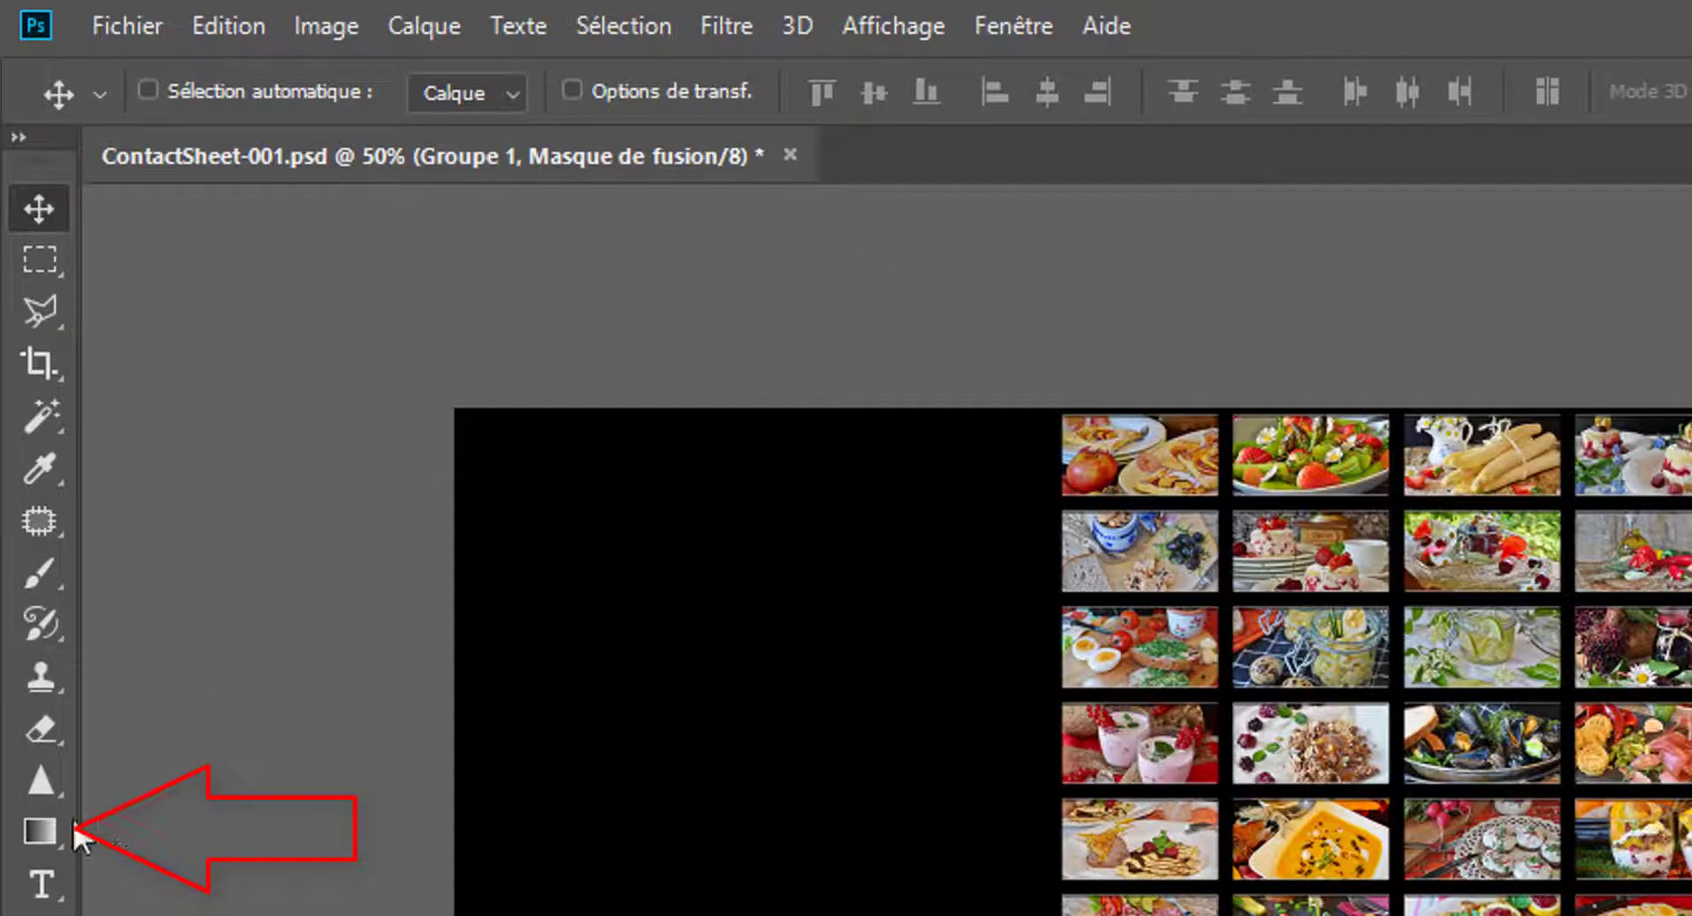
{"action": "left_click", "coordinate": [40, 830]}
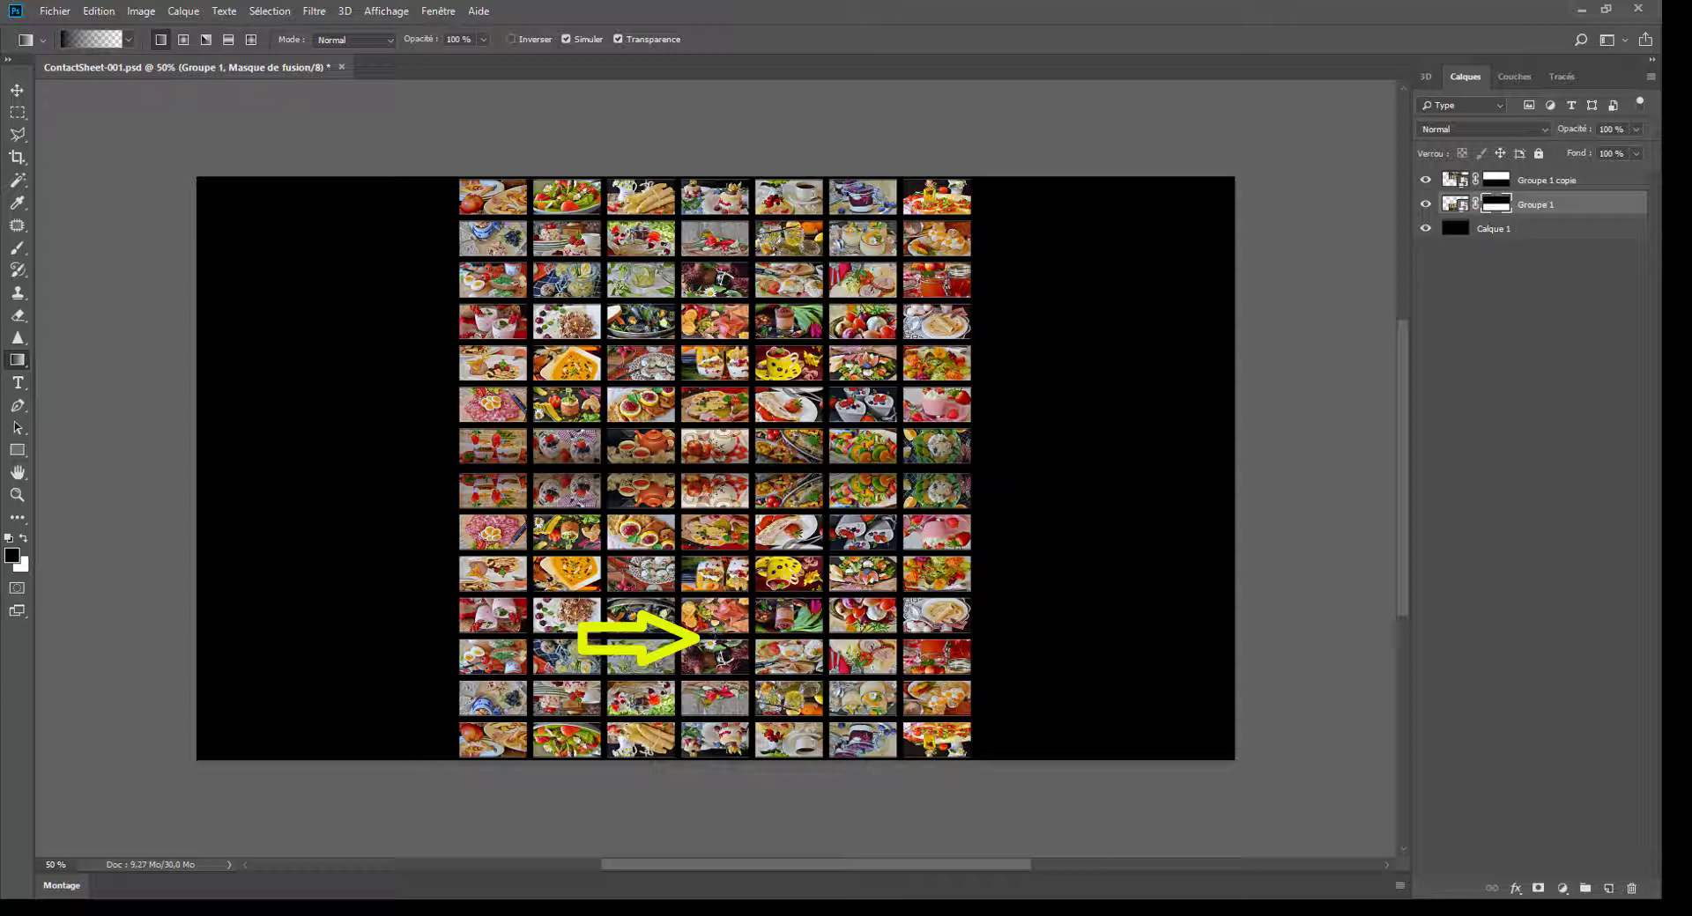
{"action": "left_click_drag", "start_coordinate": [715, 635], "coordinate": [714, 533]}
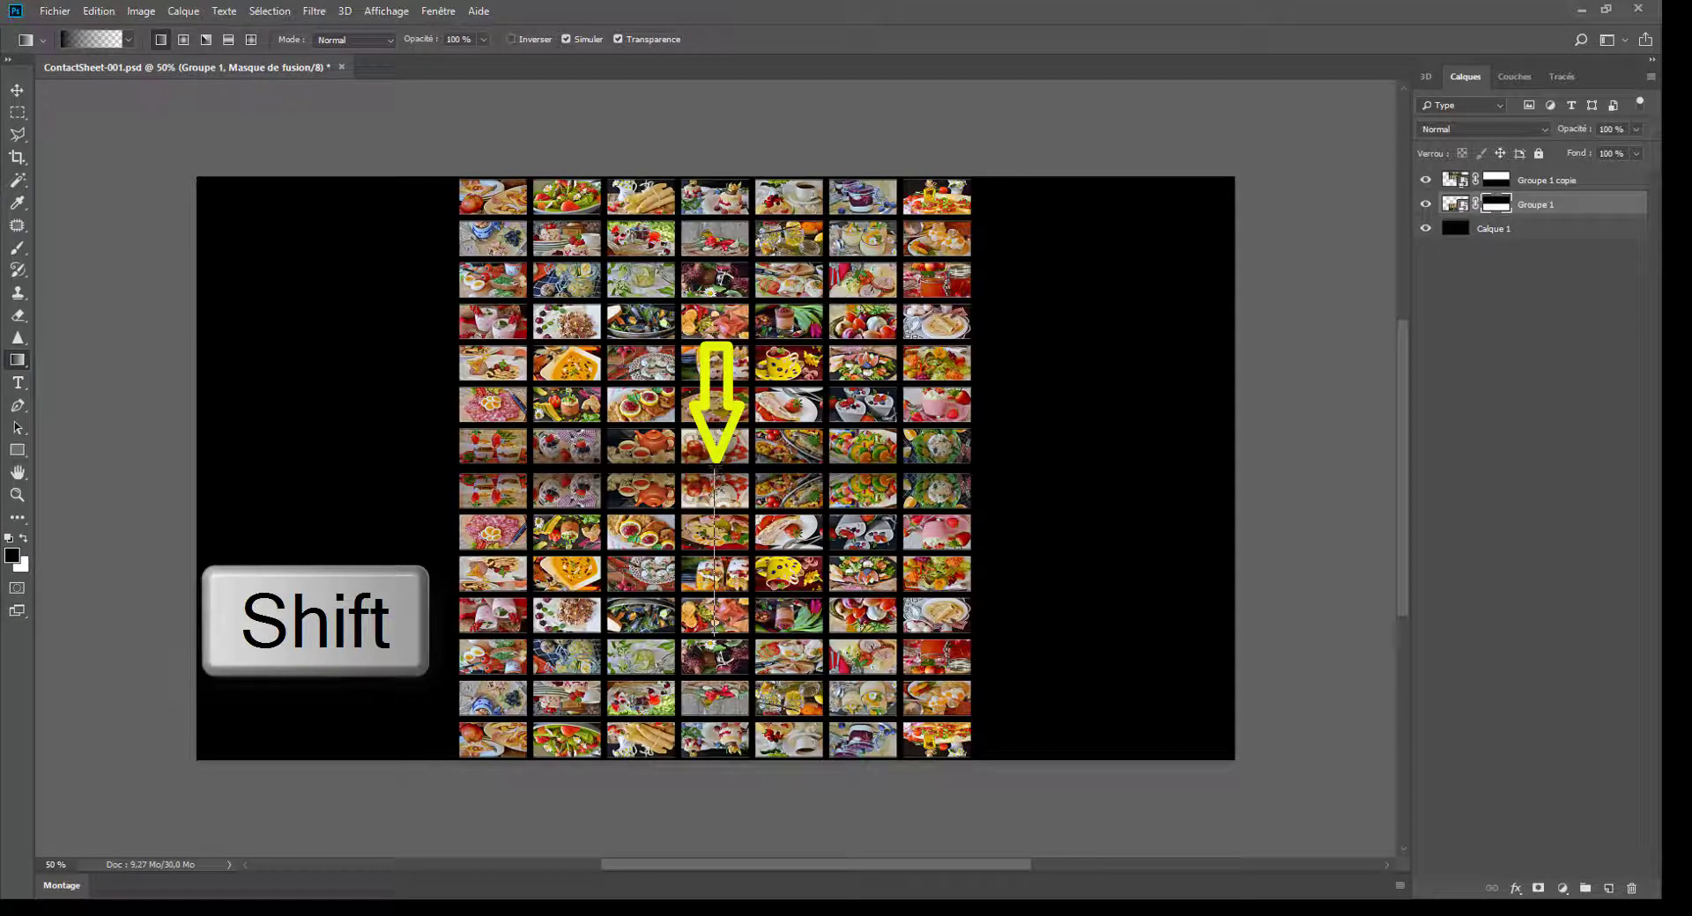
{"action": "left_click_drag", "start_coordinate": [715, 471], "coordinate": [714, 471]}
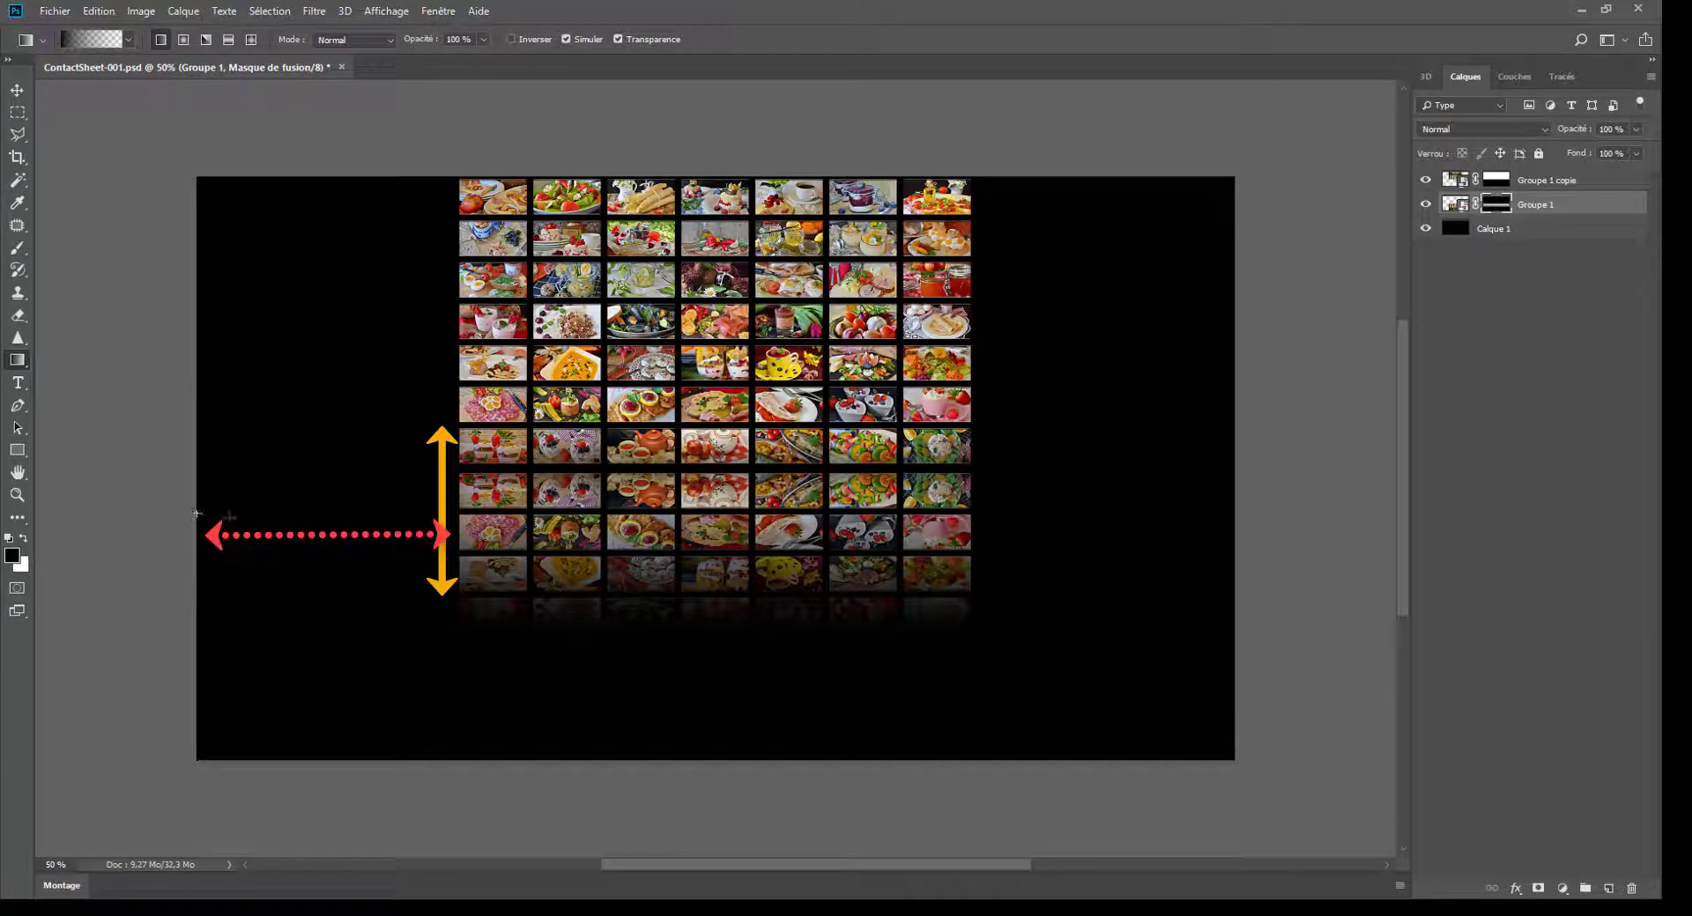
{"action": "left_click_drag", "start_coordinate": [198, 513], "coordinate": [748, 513]}
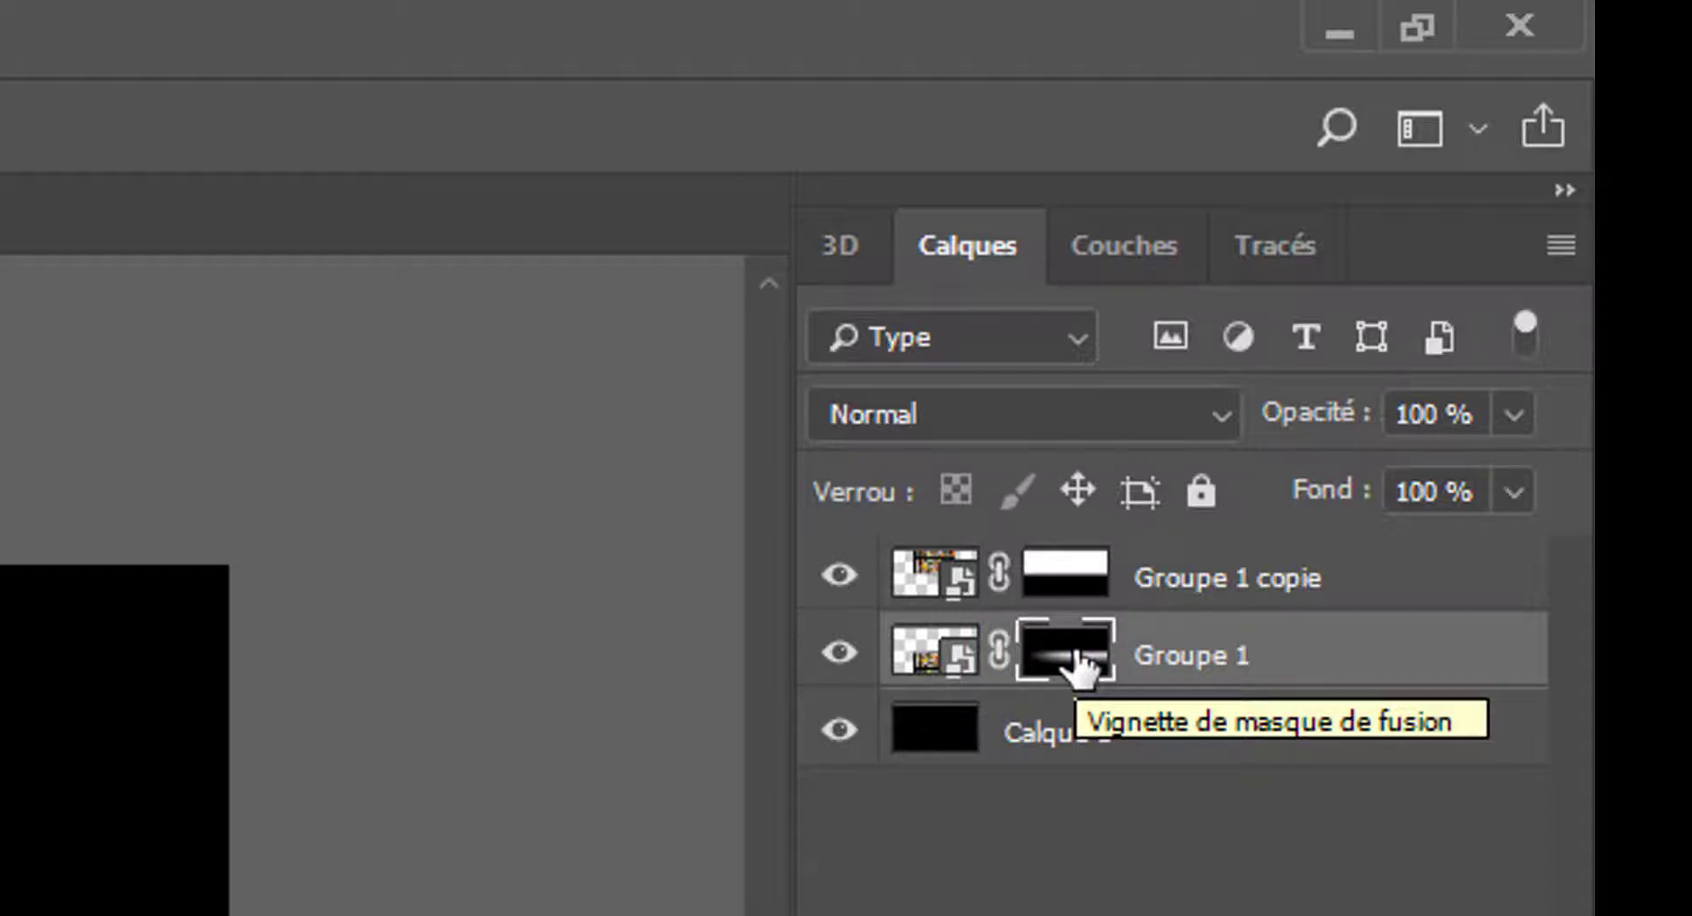
Convert Groupe 1 copie and Groupe 1 together into one smart object and duplicate it
{"action": "left_click", "coordinate": [1228, 589], "text": "shift"}
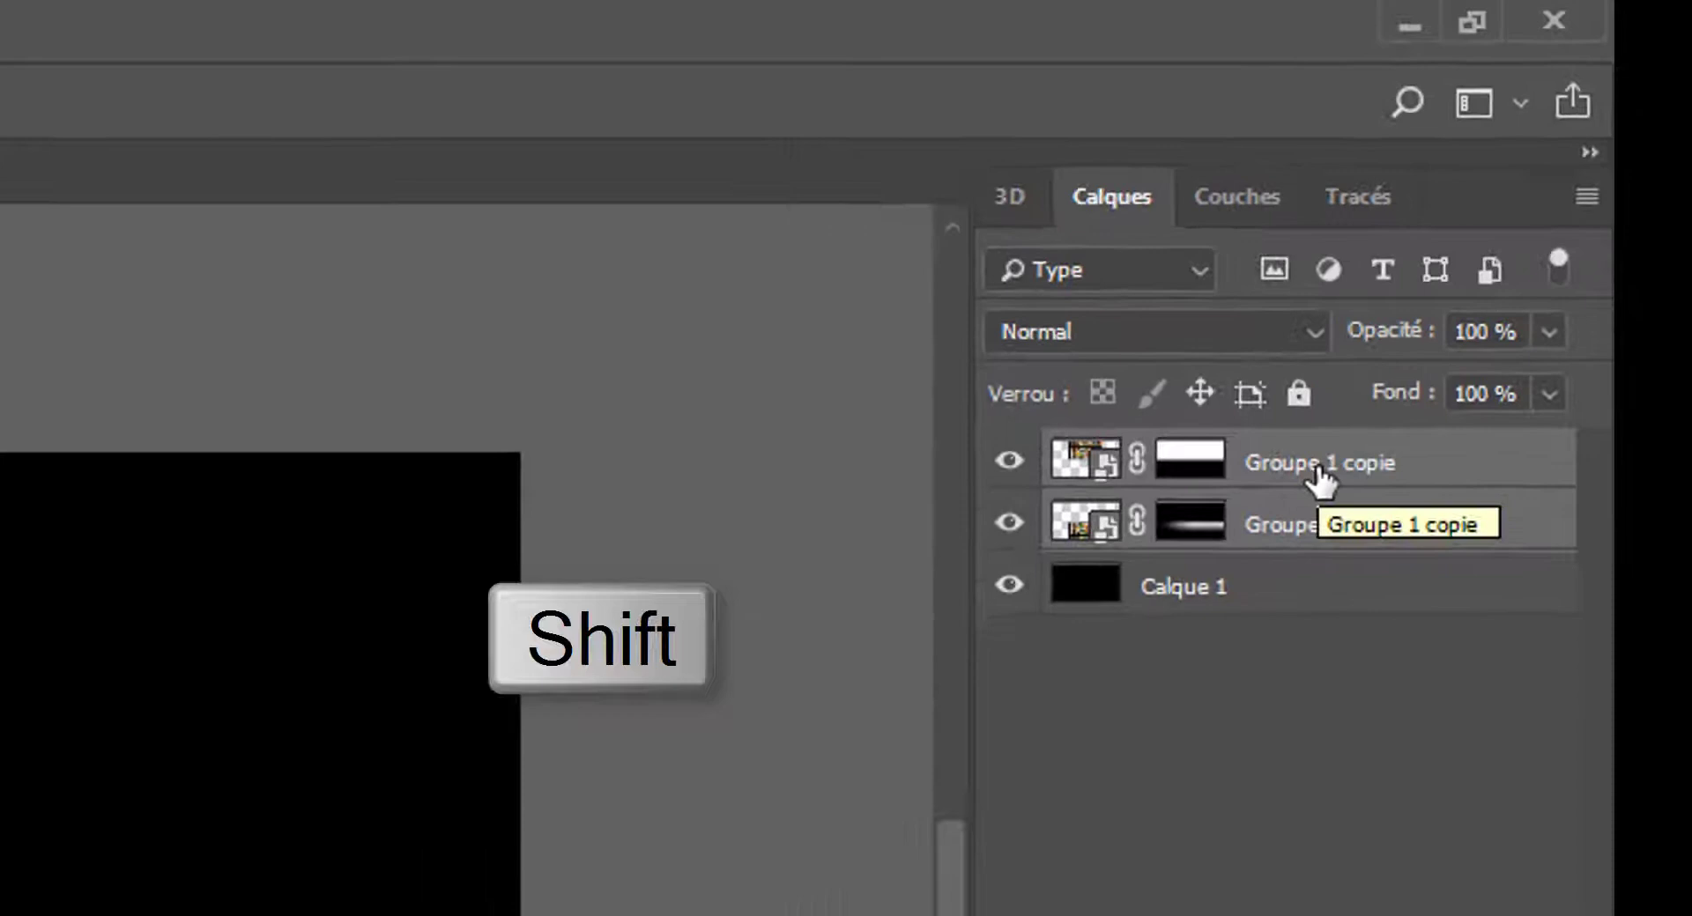
{"action": "right_click", "coordinate": [1224, 586]}
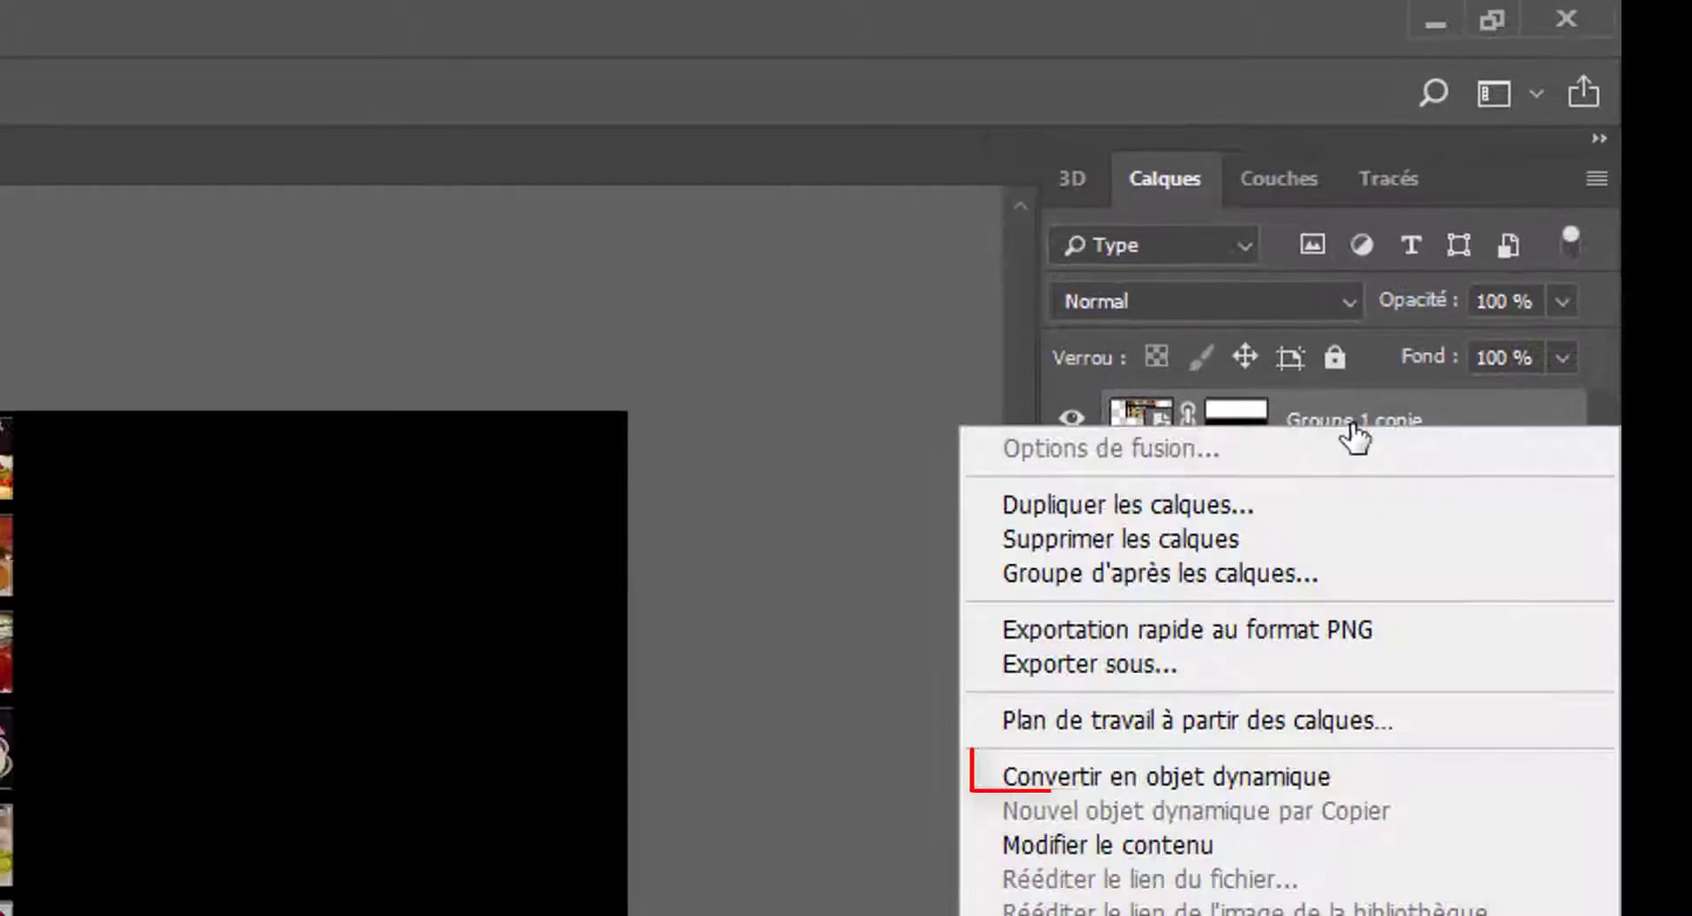
{"action": "left_click", "coordinate": [1240, 779]}
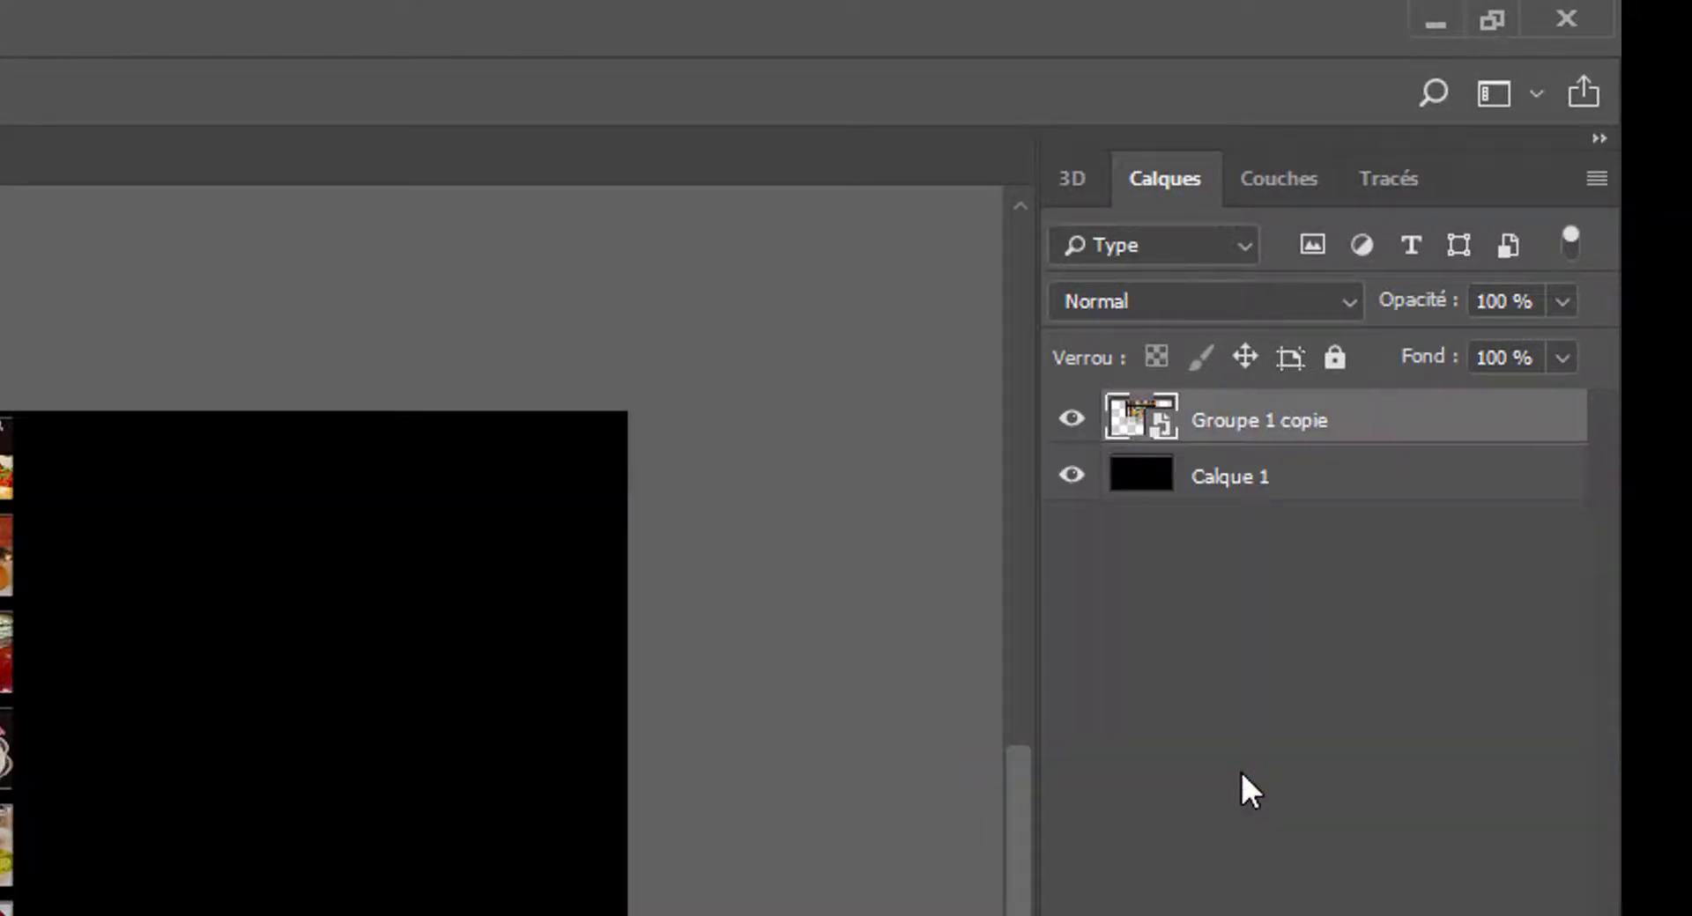
{"action": "key", "text": "ctrl+j"}
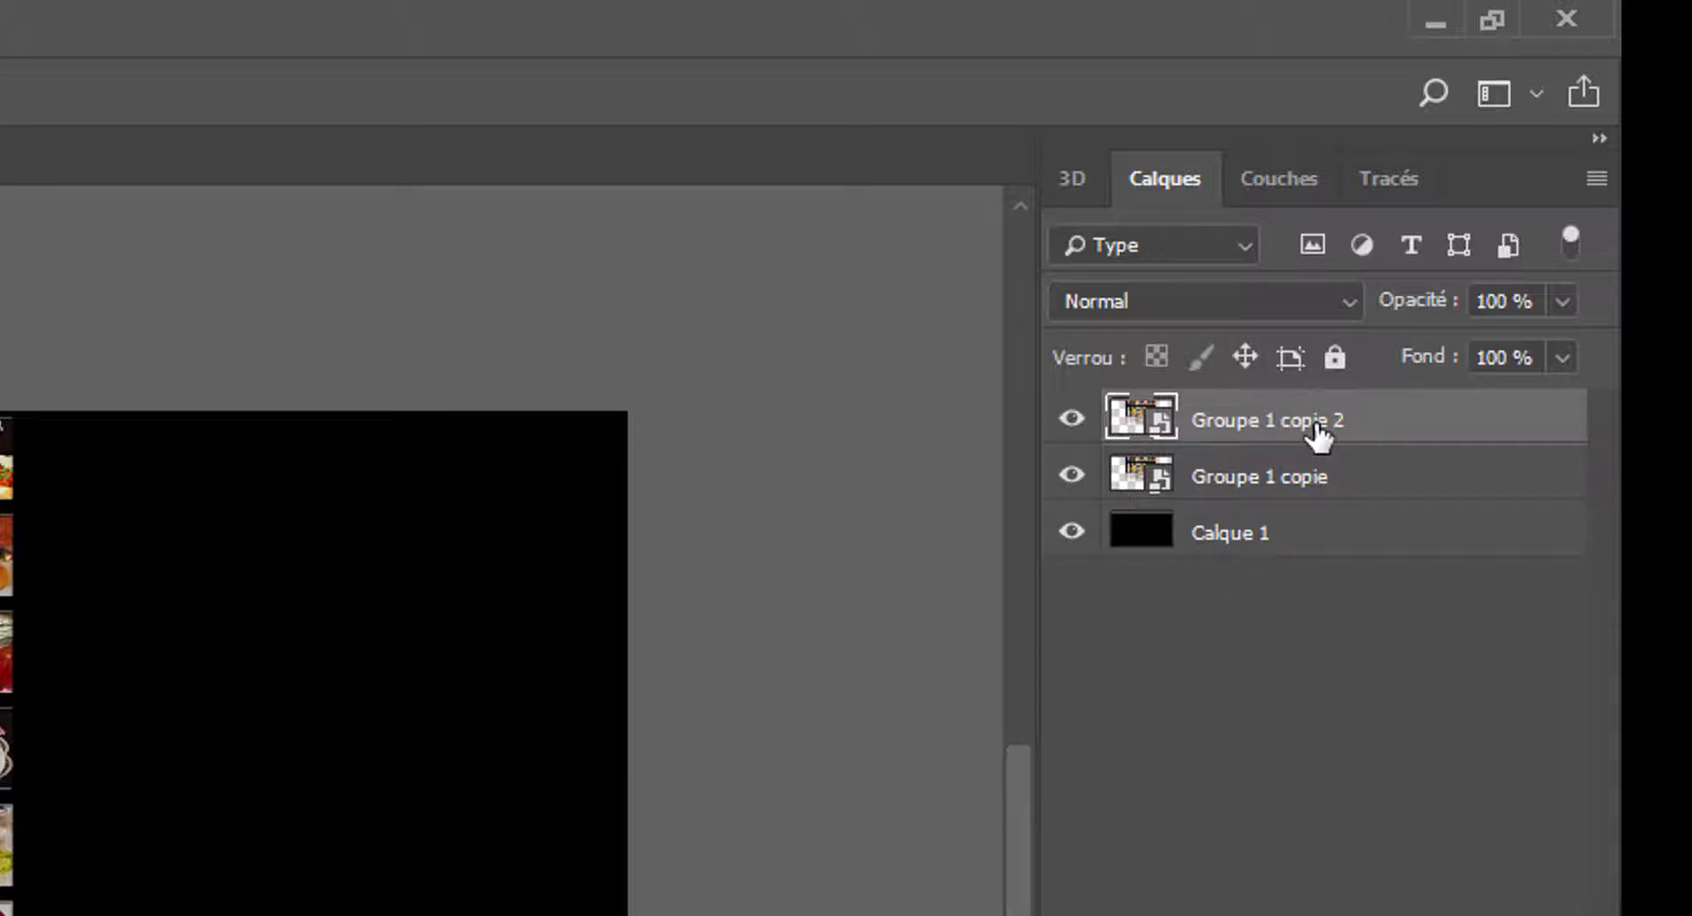
Hide the lower Groupe 1 copie and distort Groupe 1 copie 2 in perspective, stretching its right side to about 175% height
{"action": "left_click", "coordinate": [1069, 480]}
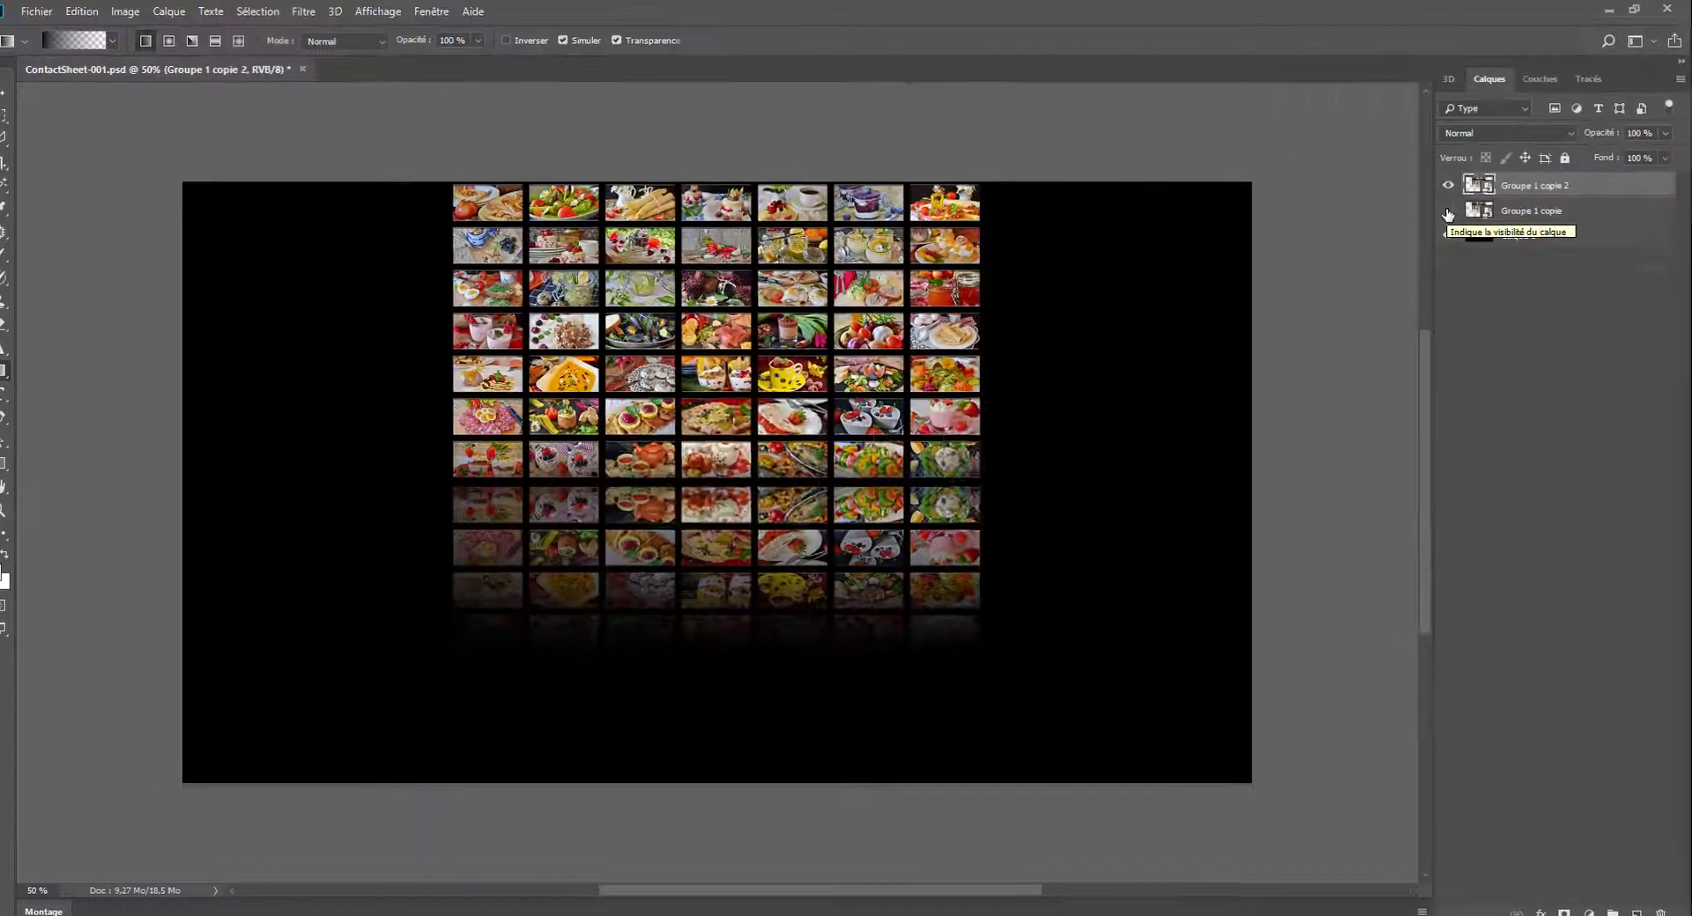
{"action": "key", "text": "ctrl+t"}
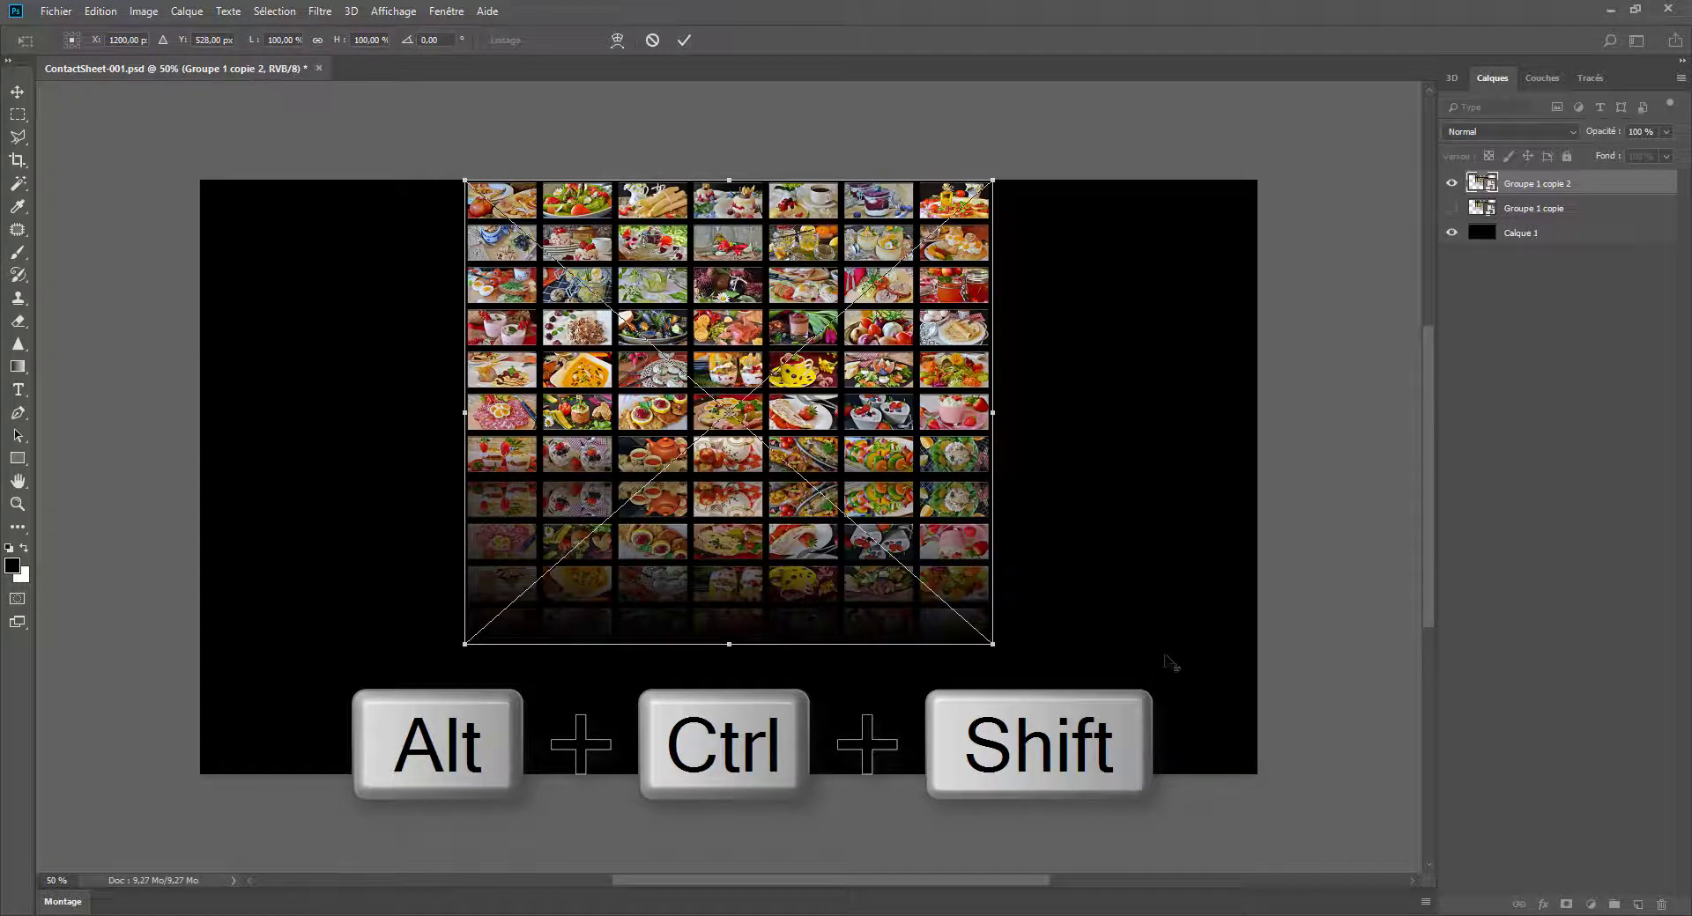
{"action": "left_click_drag", "start_coordinate": [995, 645], "coordinate": [943, 820]}
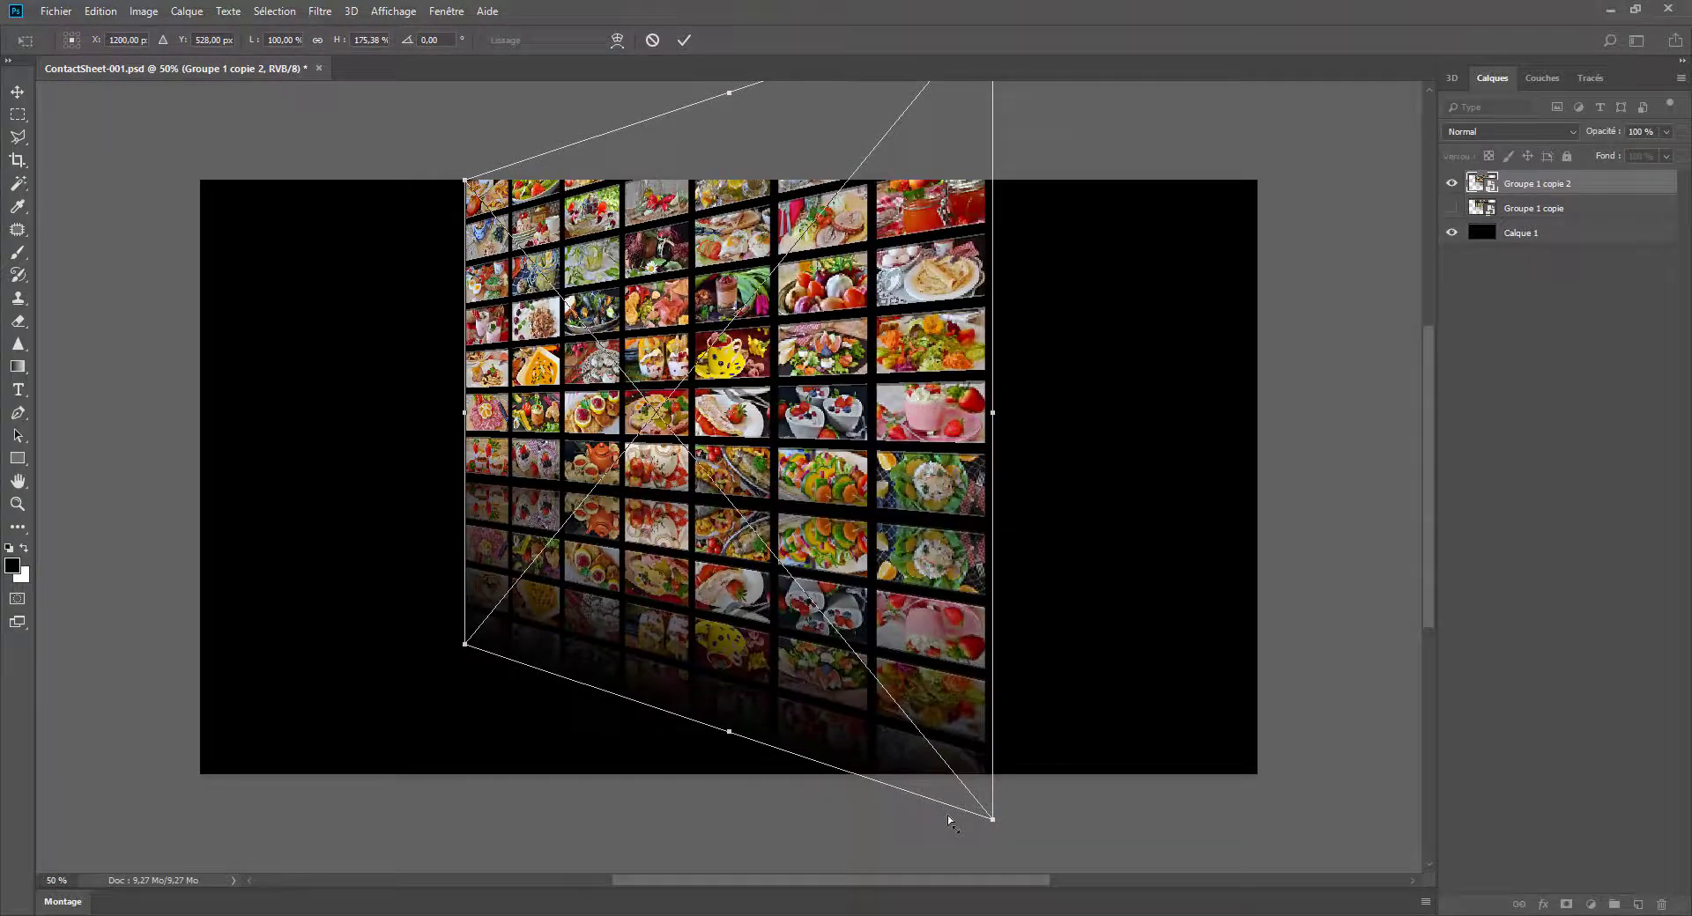
Move the perspective wall straight right to the canvas's right edge and enlarge it proportionally from its center to about 133% width
{"action": "key", "text": "shift+Right"}
{"action": "left_click_drag", "start_coordinate": [855, 479], "coordinate": [1122, 483]}
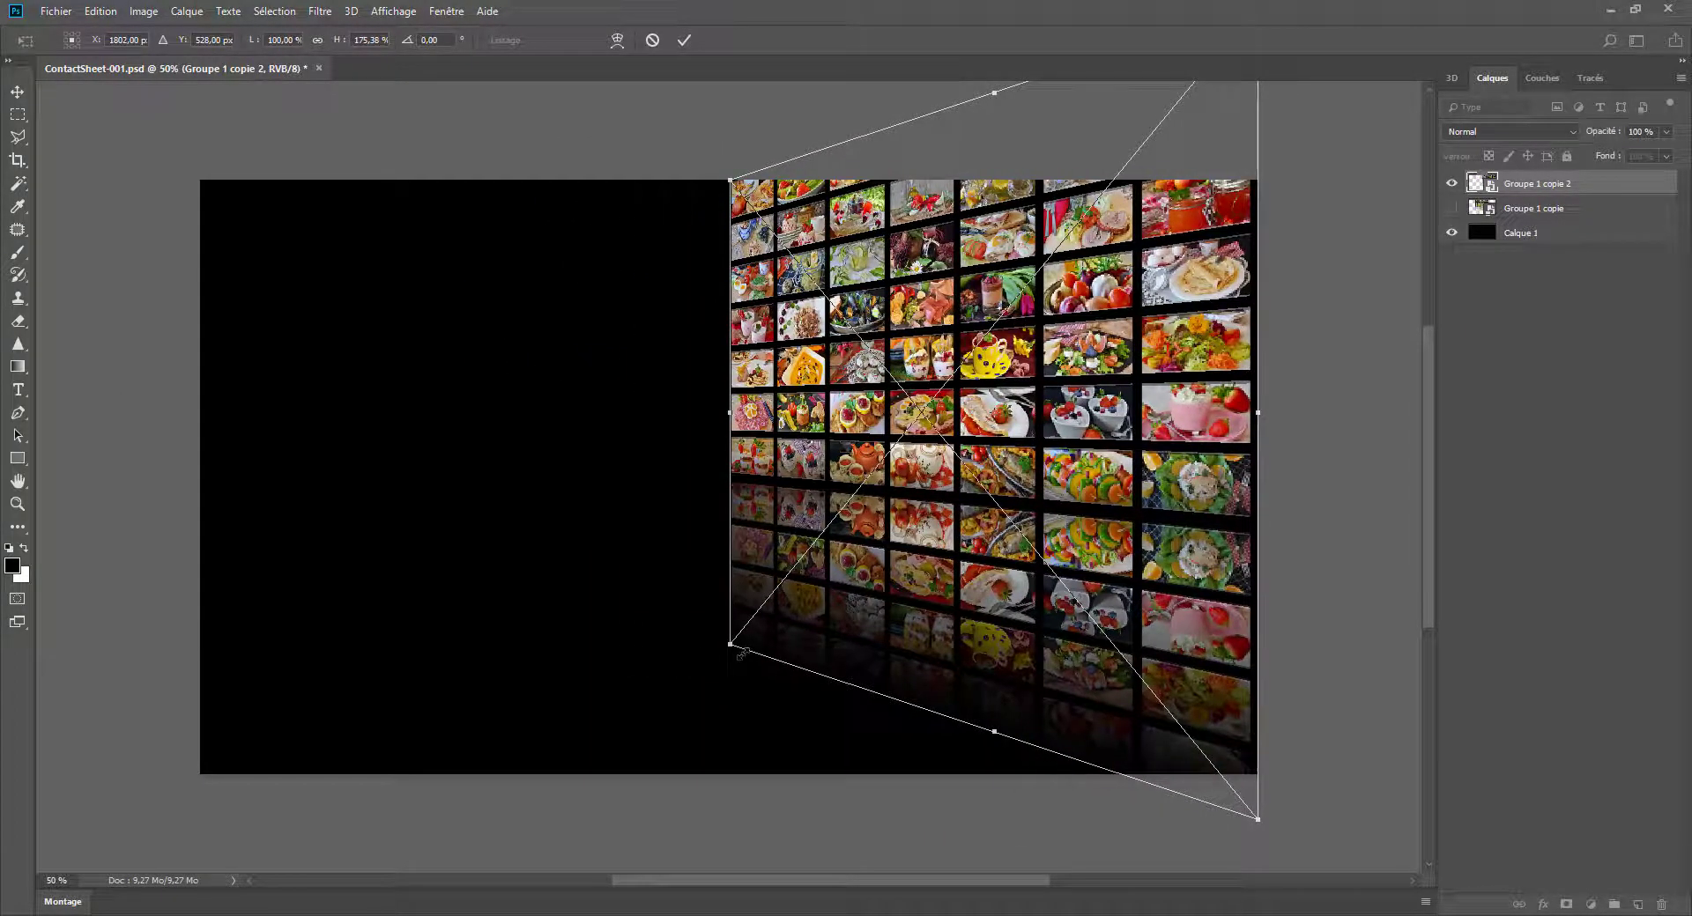
{"action": "key", "text": "alt+shift"}
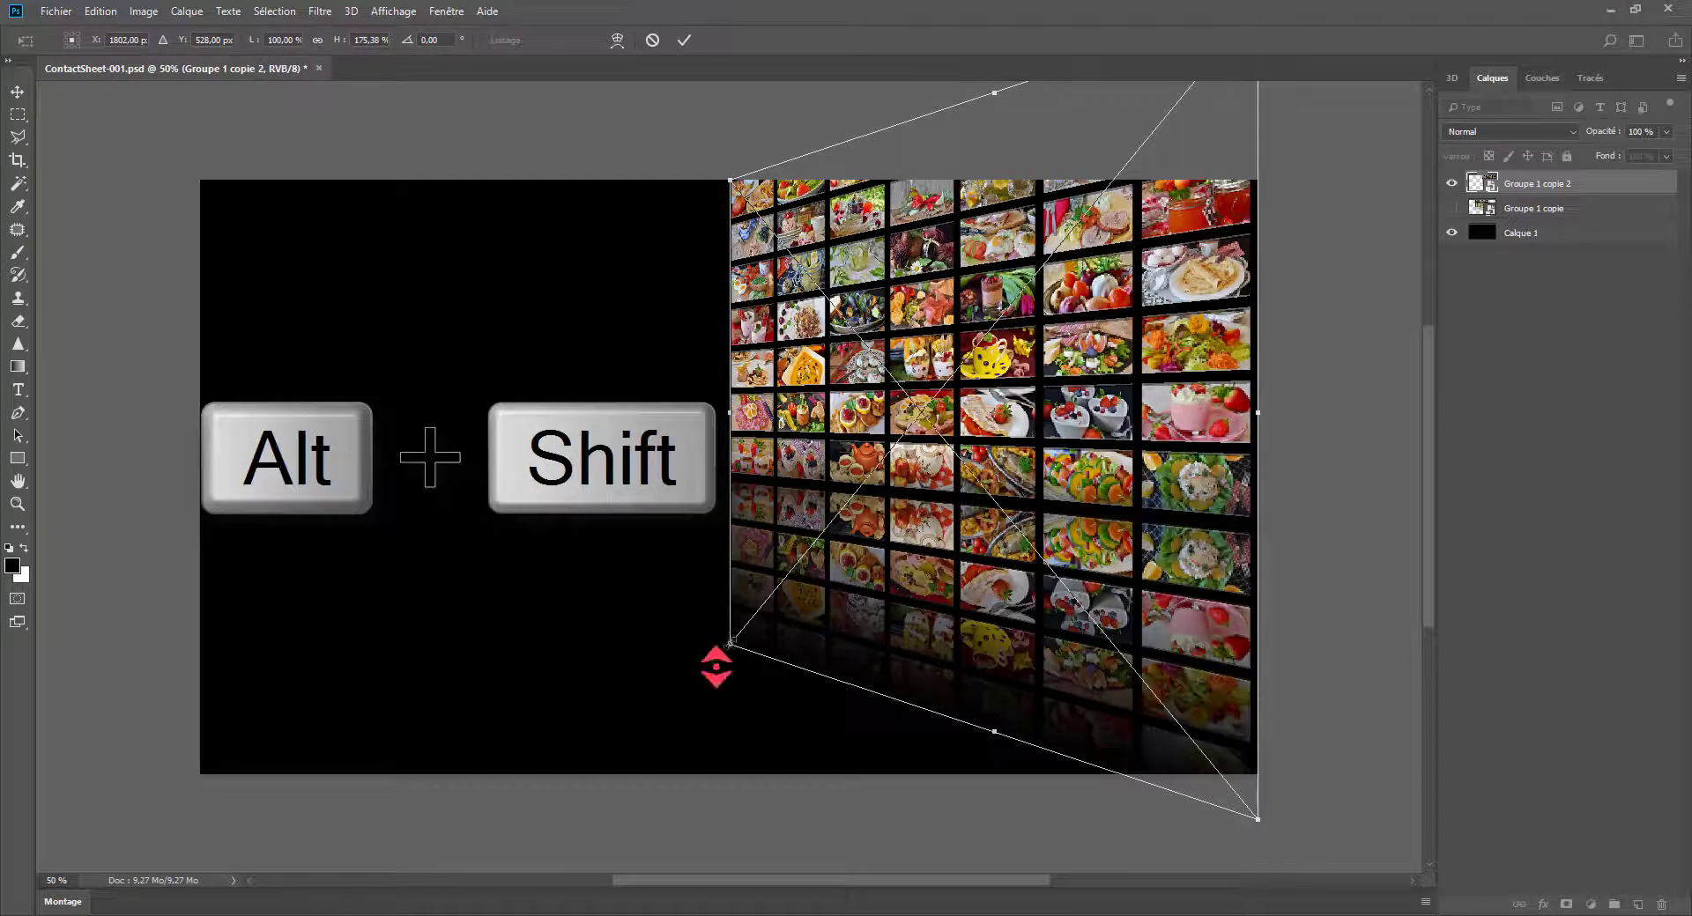
{"action": "left_click_drag", "start_coordinate": [729, 644], "coordinate": [642, 720]}
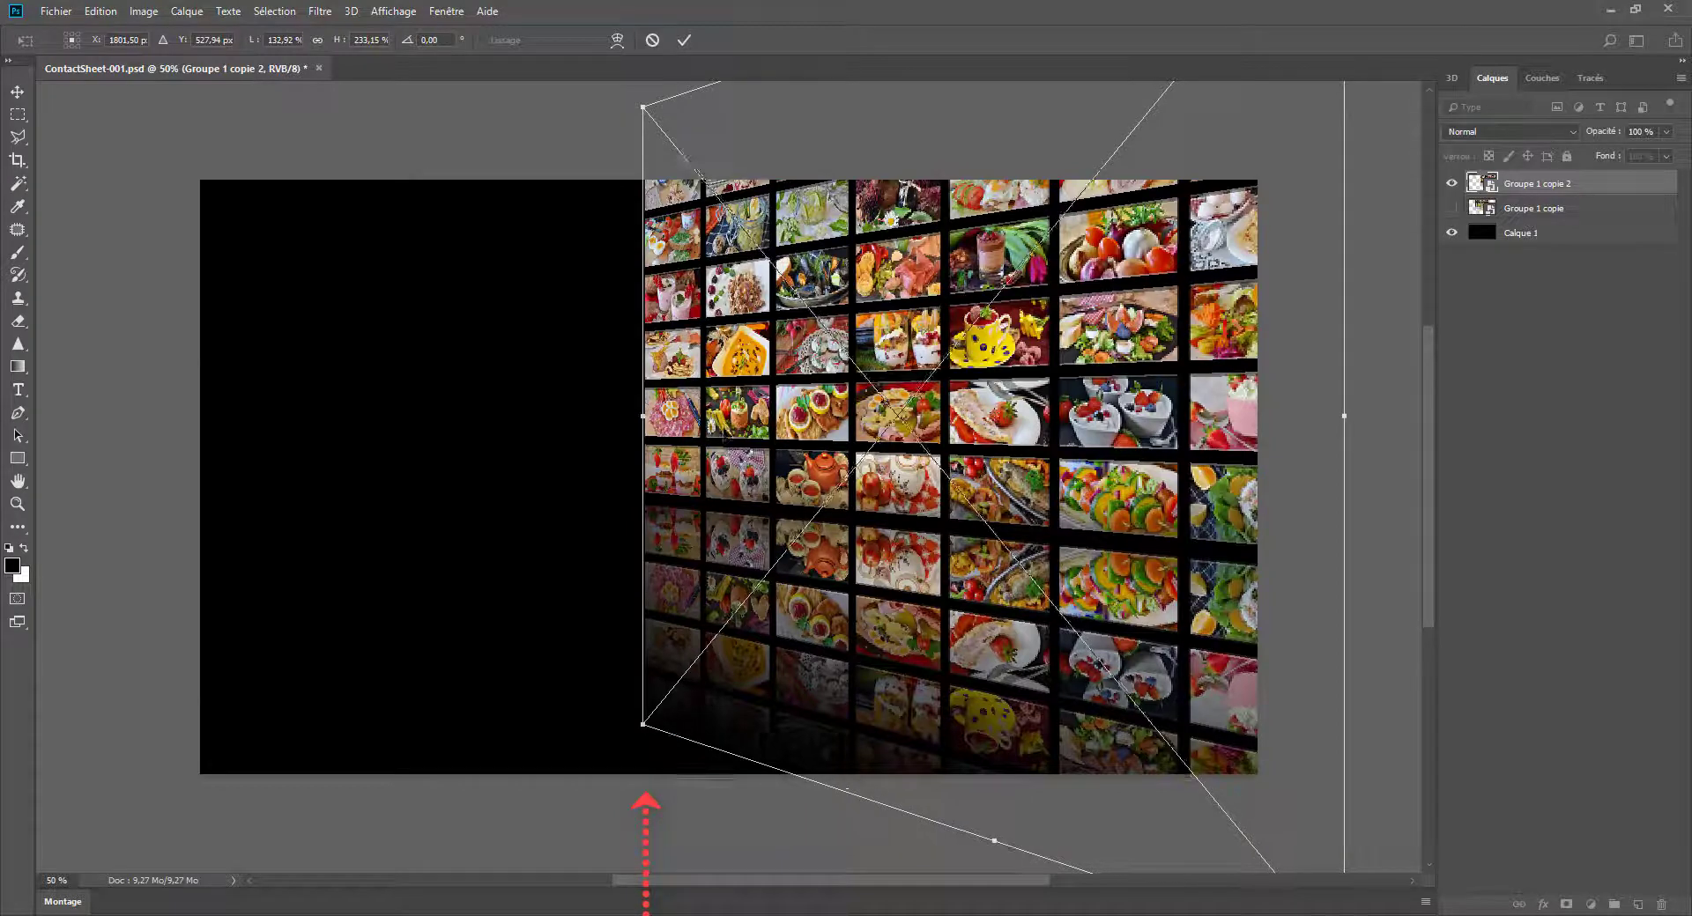
Lower the perspective wall until its upper-left corner sits near the canvas's upper edge, and apply the transformation
{"action": "left_click_drag", "start_coordinate": [733, 376], "coordinate": [734, 444]}
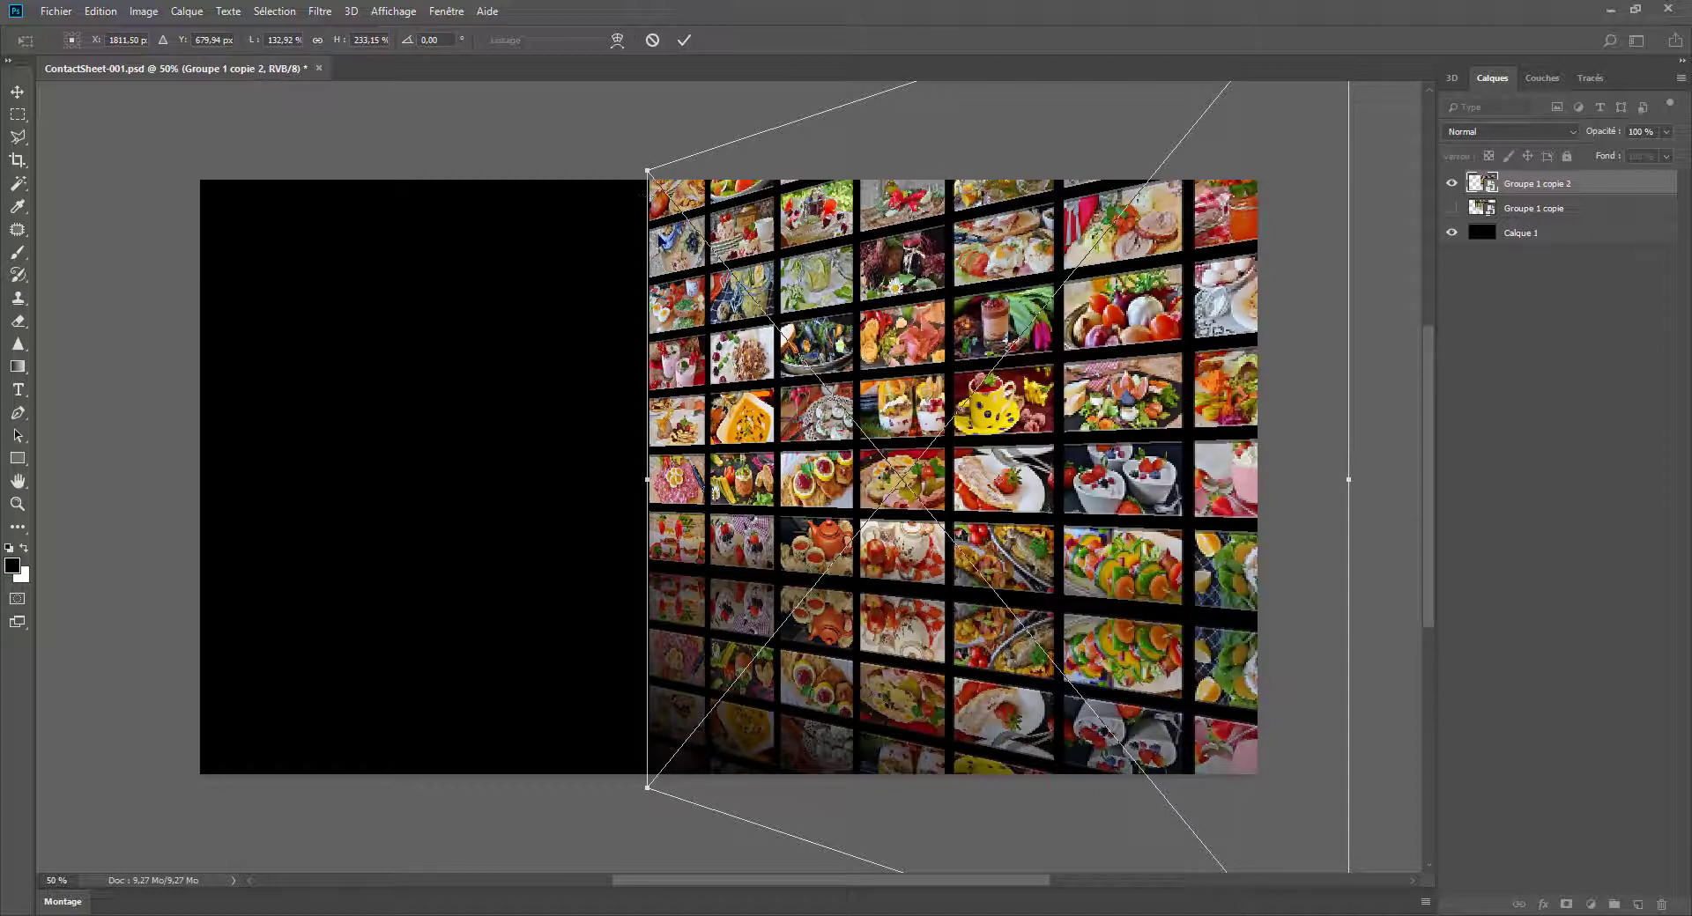
{"action": "left_click_drag", "start_coordinate": [667, 231], "coordinate": [671, 234]}
{"action": "left_click", "coordinate": [684, 40]}
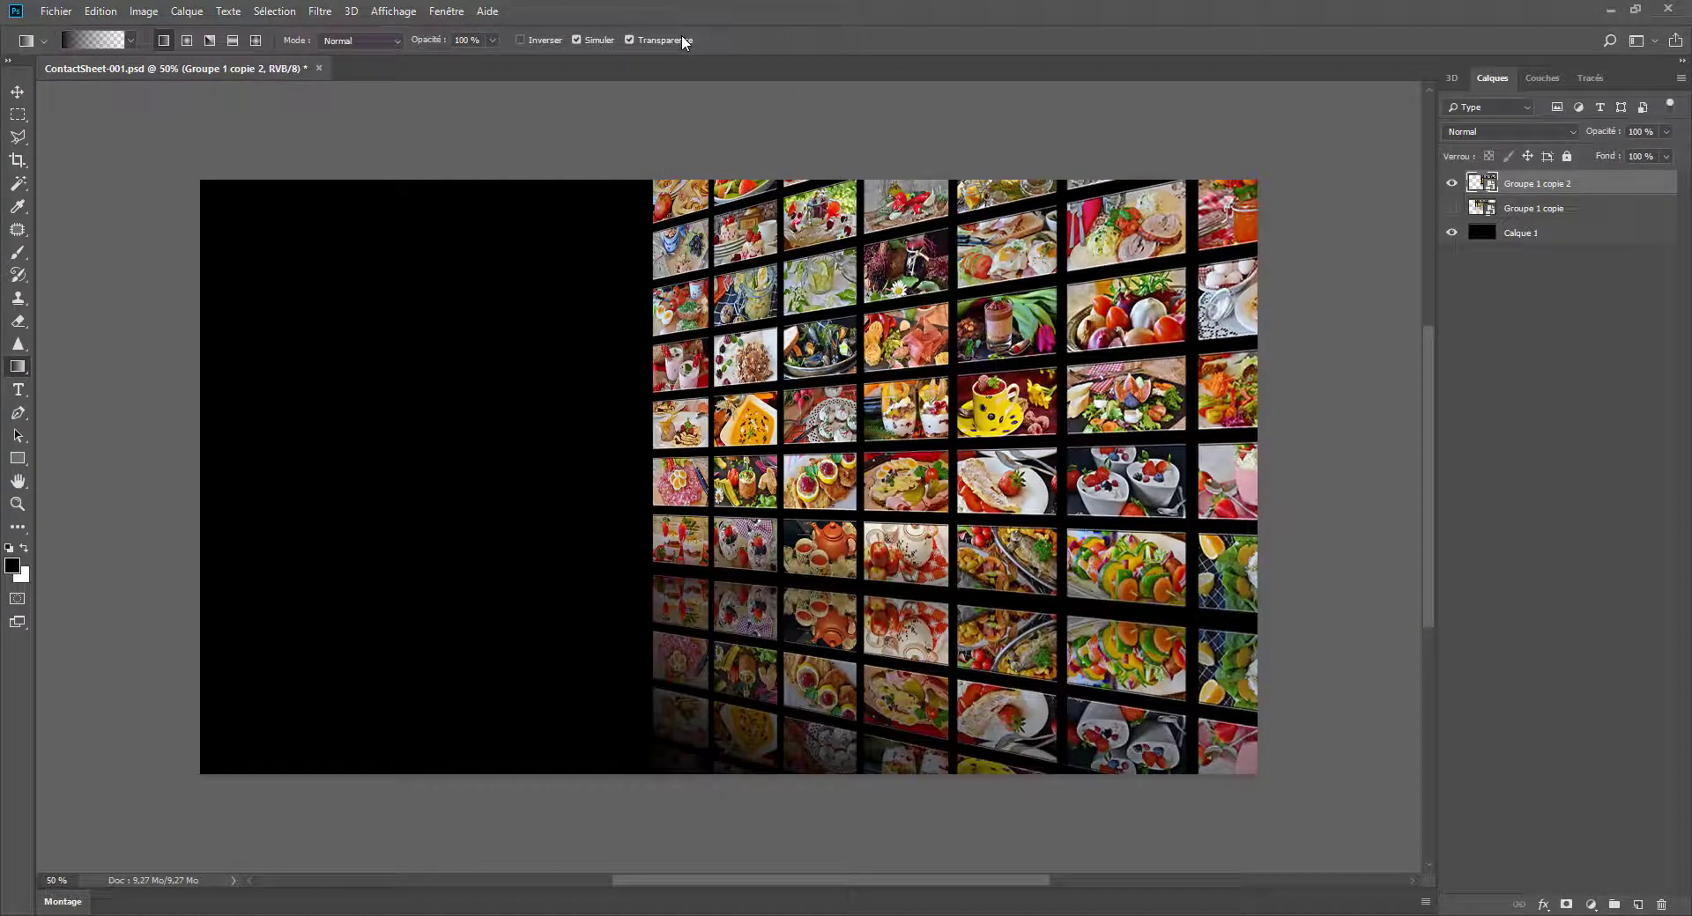
Show Groupe 1 copie and move it straight left until its right edge meets the perspective wall's left edge
{"action": "left_click", "coordinate": [1450, 208]}
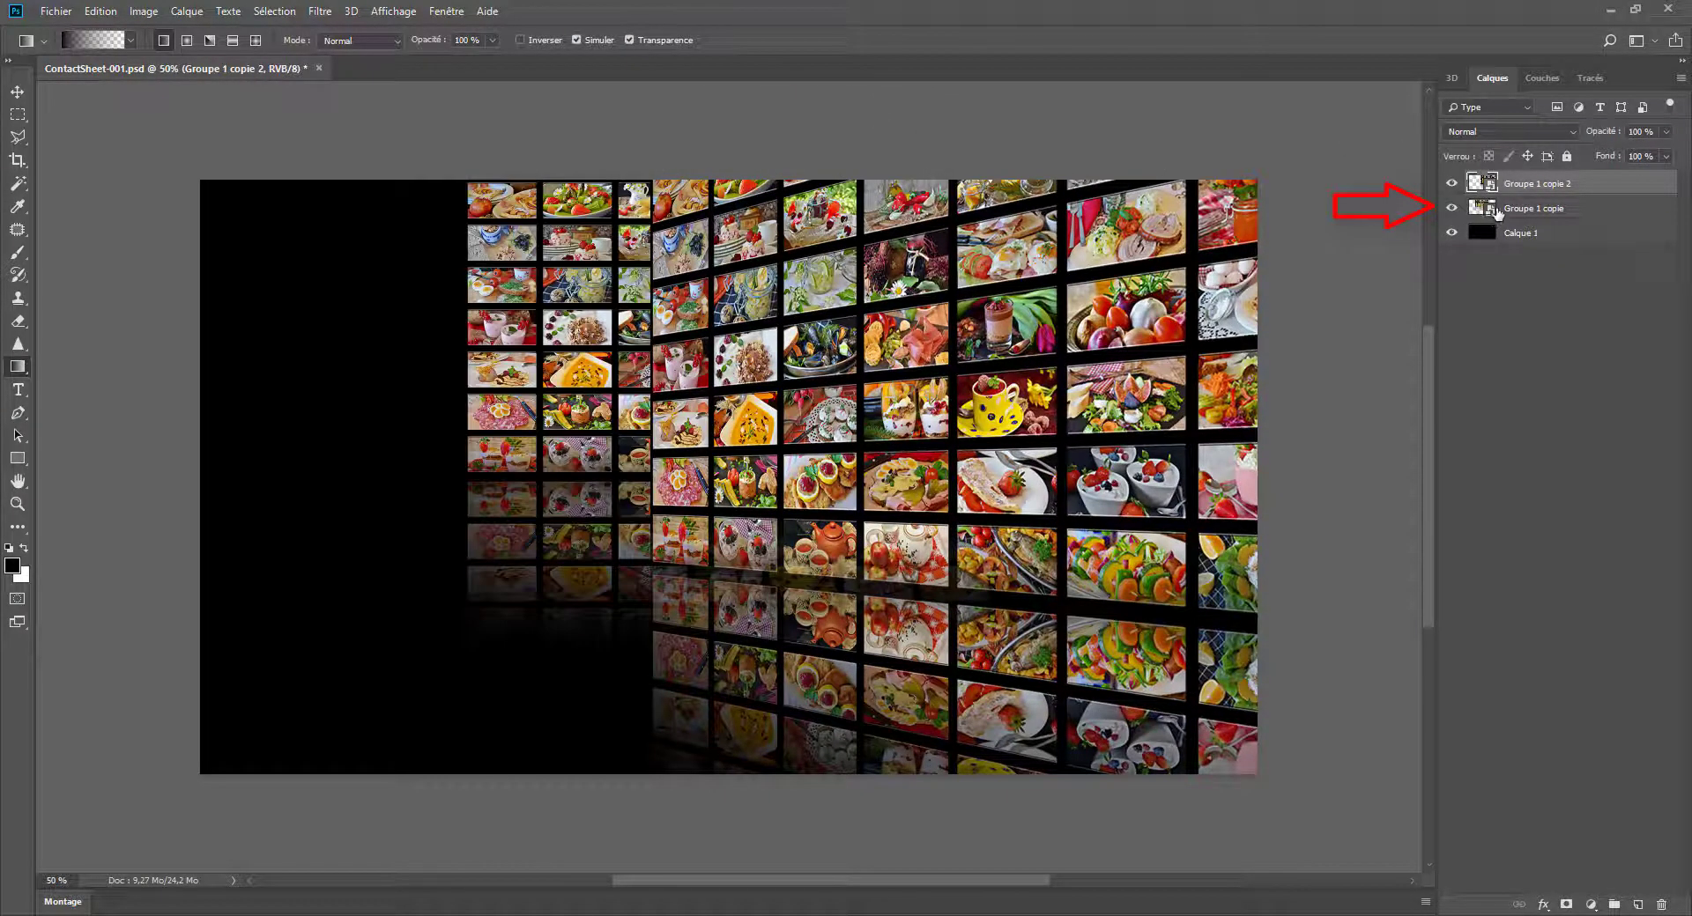
{"action": "left_click", "coordinate": [1491, 210]}
{"action": "key", "text": "v"}
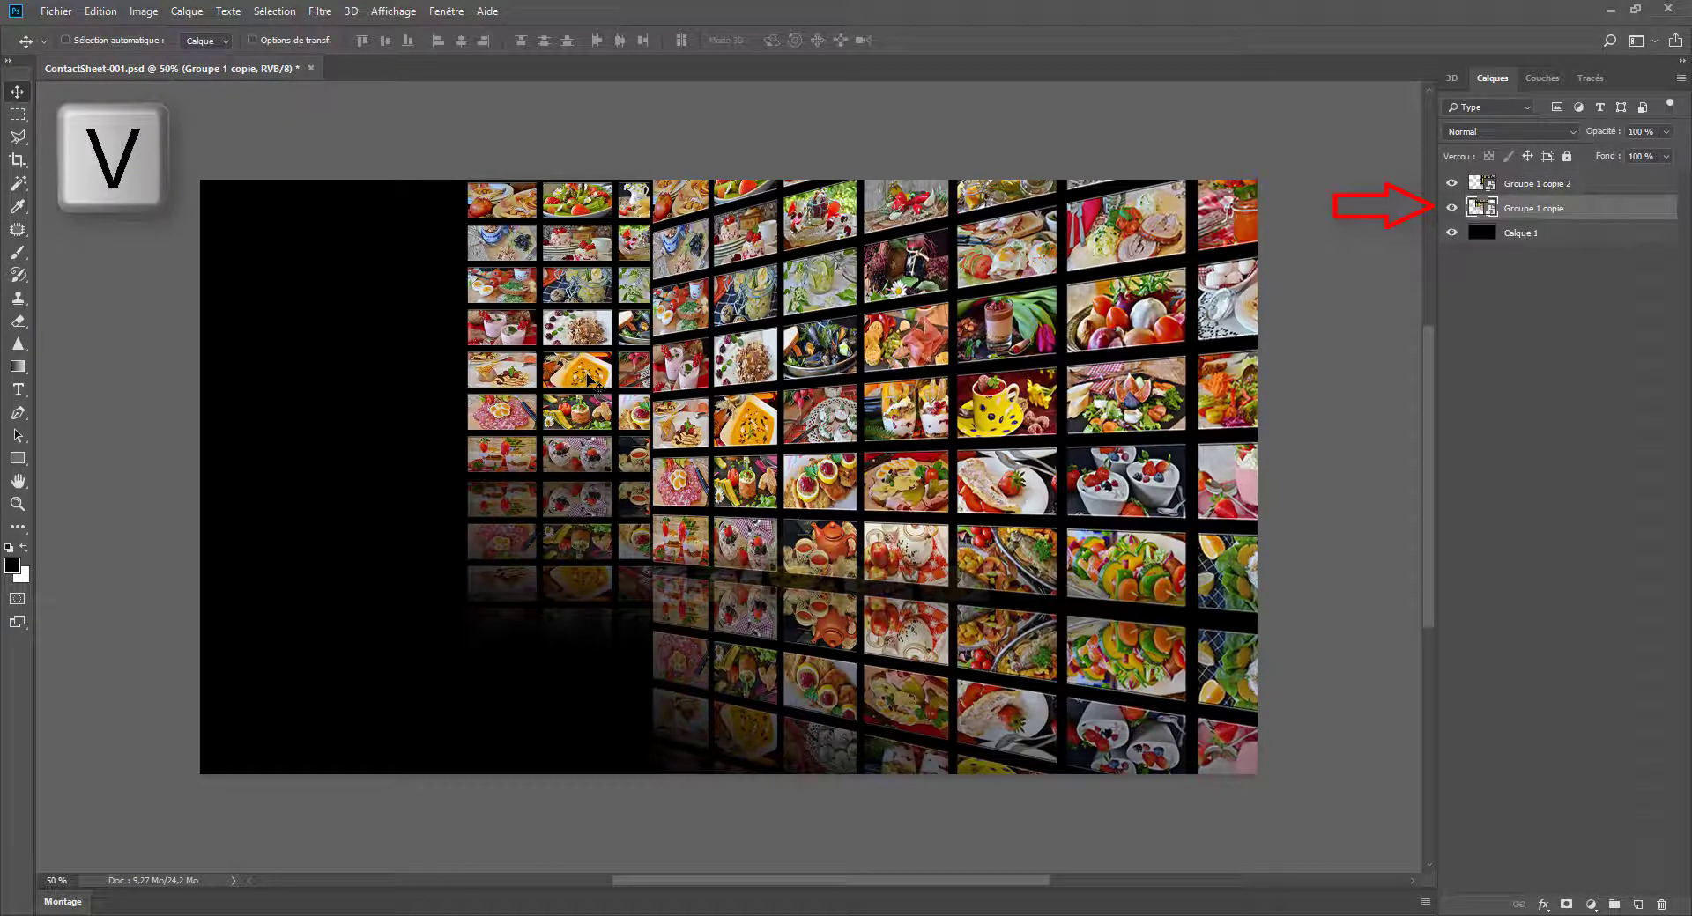
{"action": "key", "text": "shift+Left"}
{"action": "left_click_drag", "start_coordinate": [608, 351], "coordinate": [269, 351]}
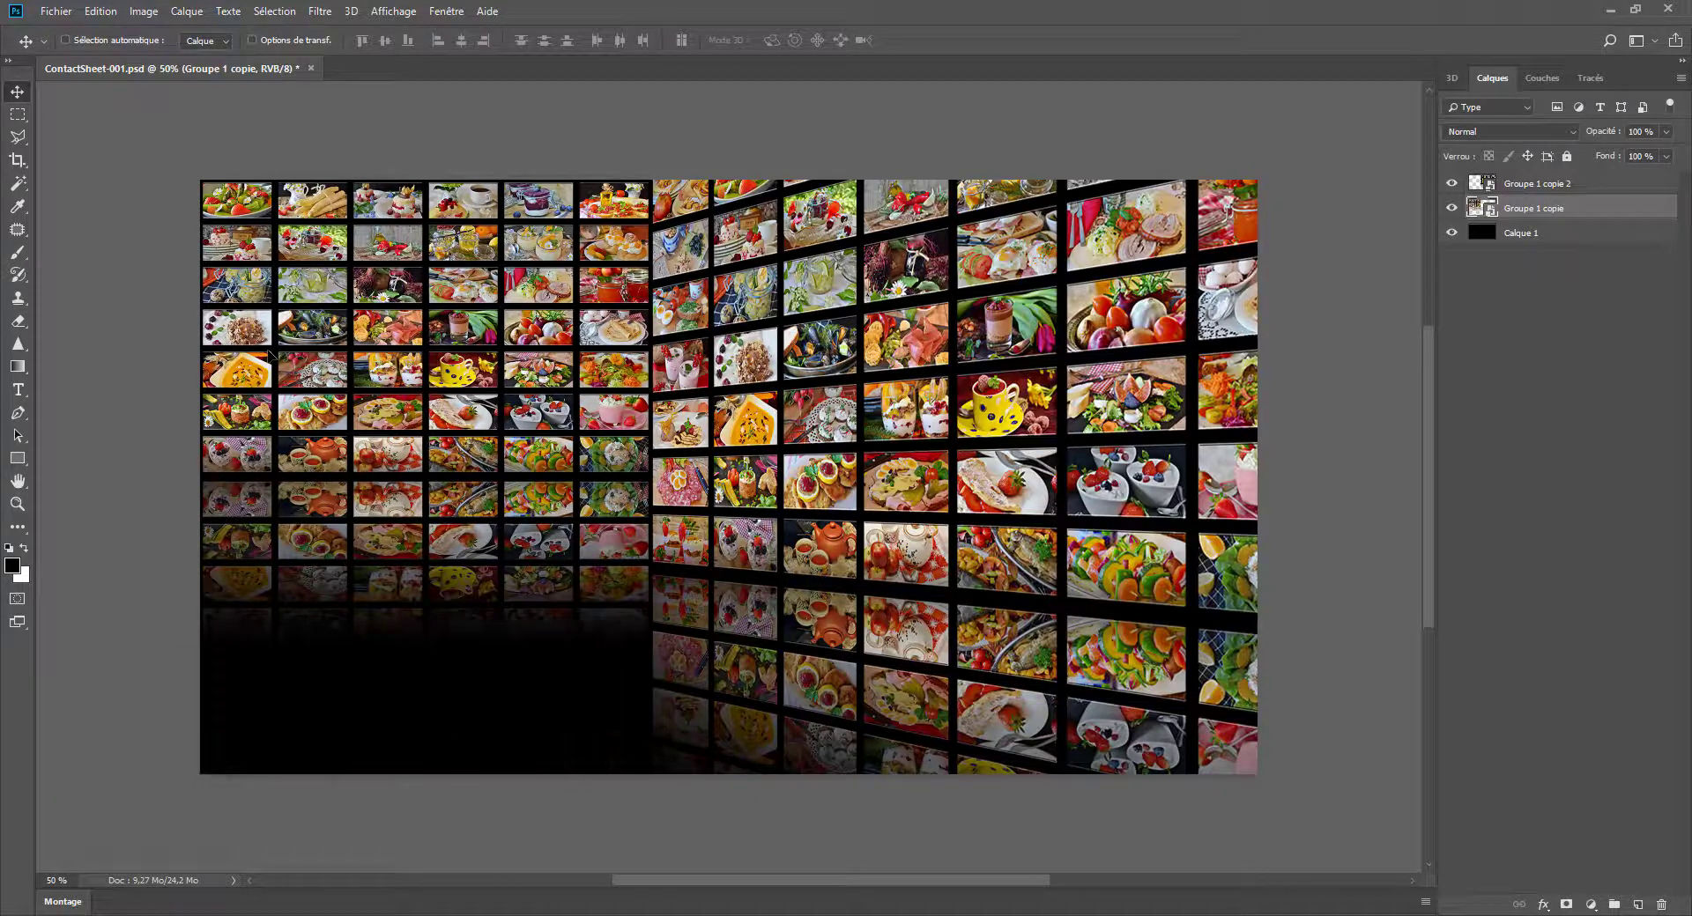
With Groupe 1 copie 2 in free transform, display the rulers and enable snapping to all elements
{"action": "left_click", "coordinate": [1531, 187]}
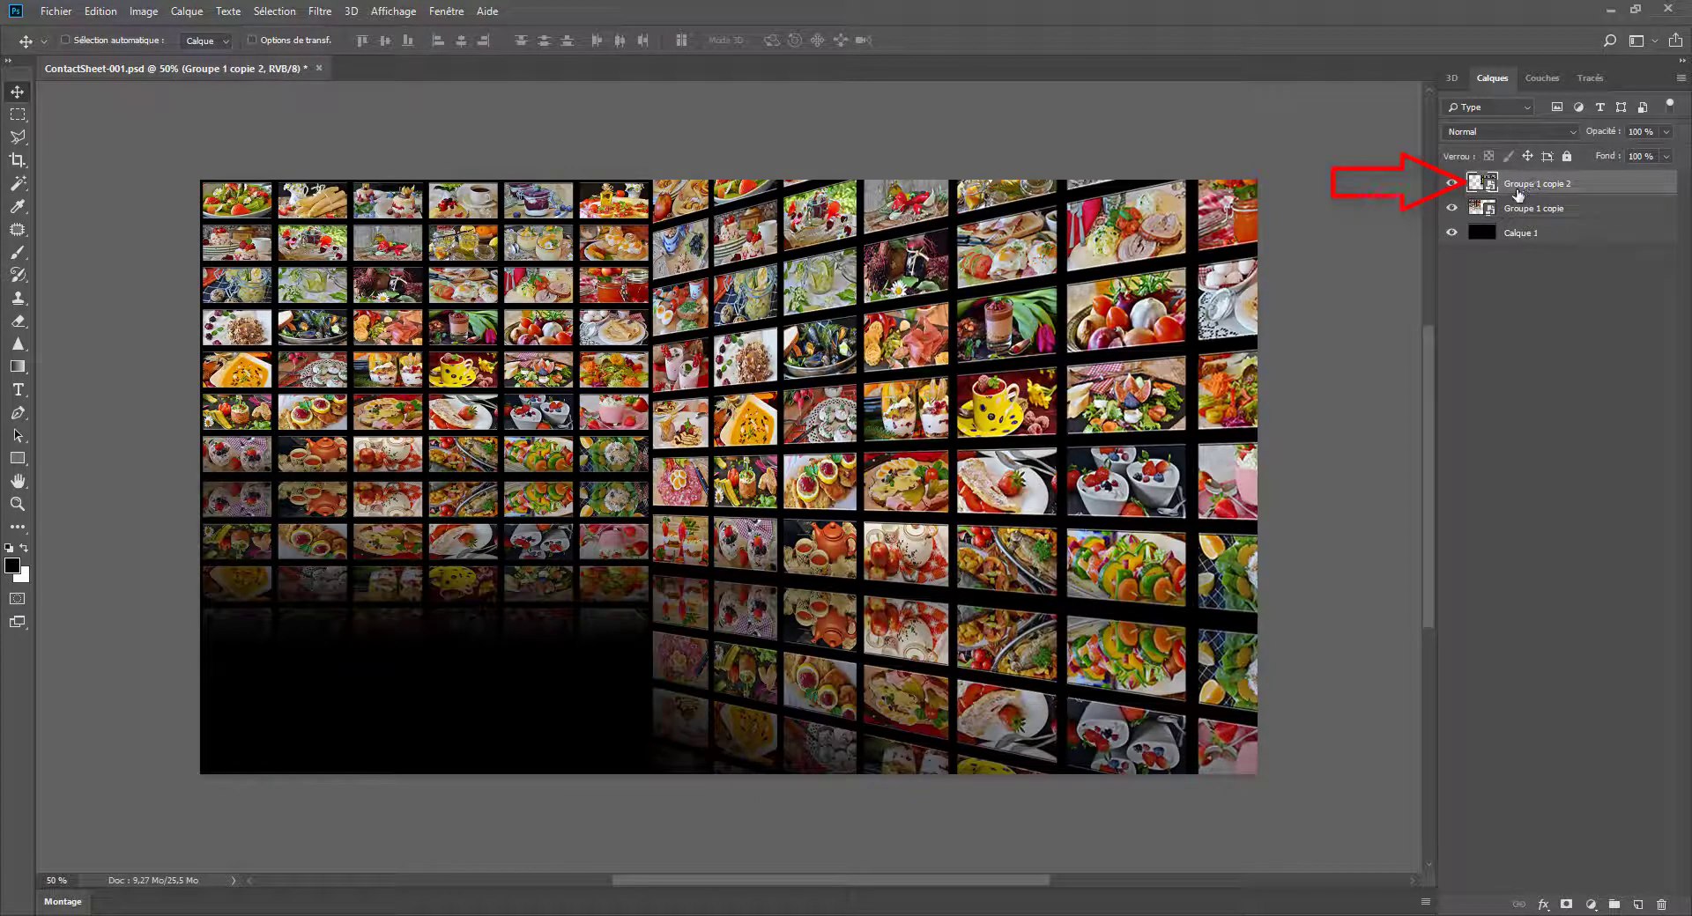
{"action": "key", "text": "ctrl+t"}
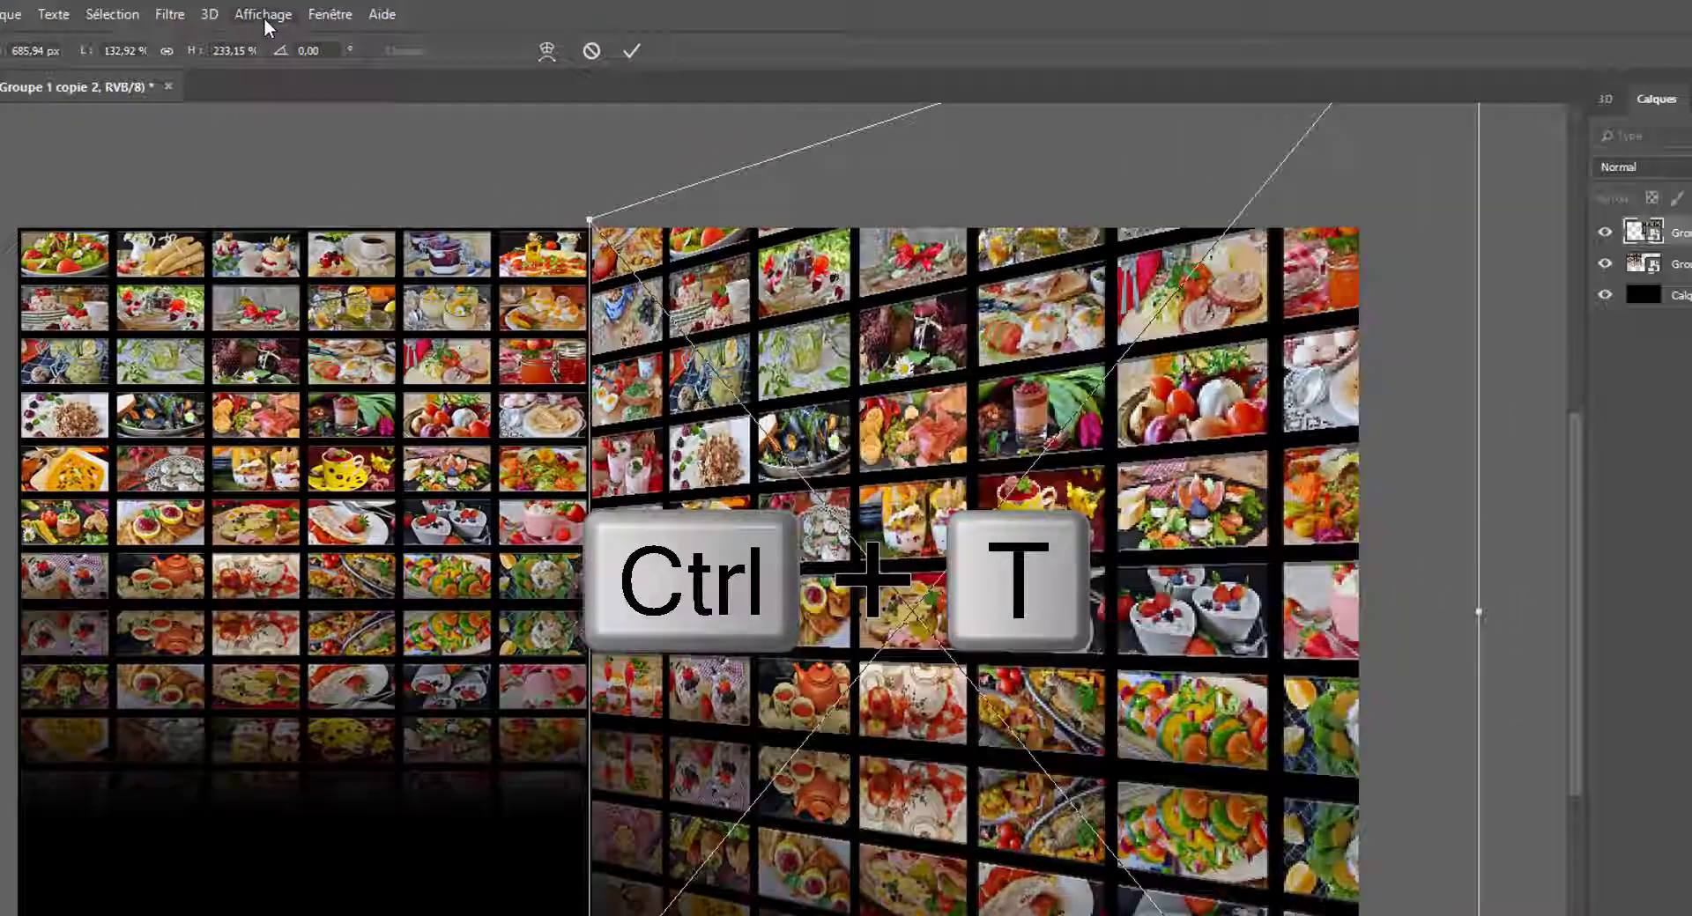
{"action": "left_click", "coordinate": [393, 11]}
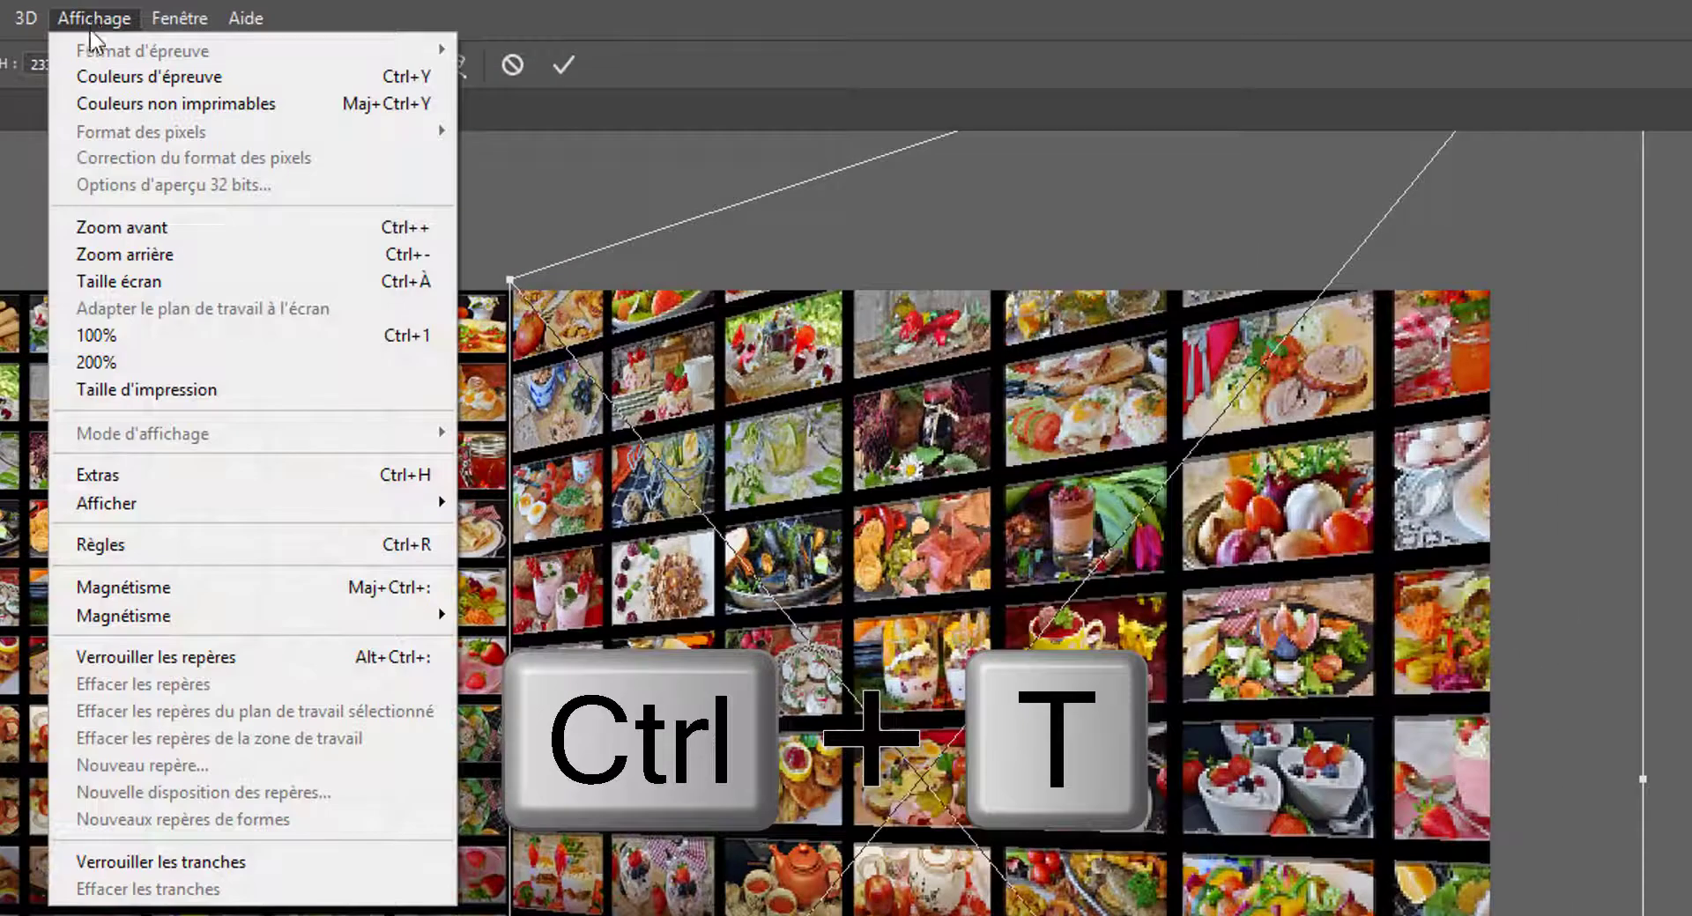
{"action": "left_click", "coordinate": [147, 546]}
{"action": "left_click", "coordinate": [88, 18]}
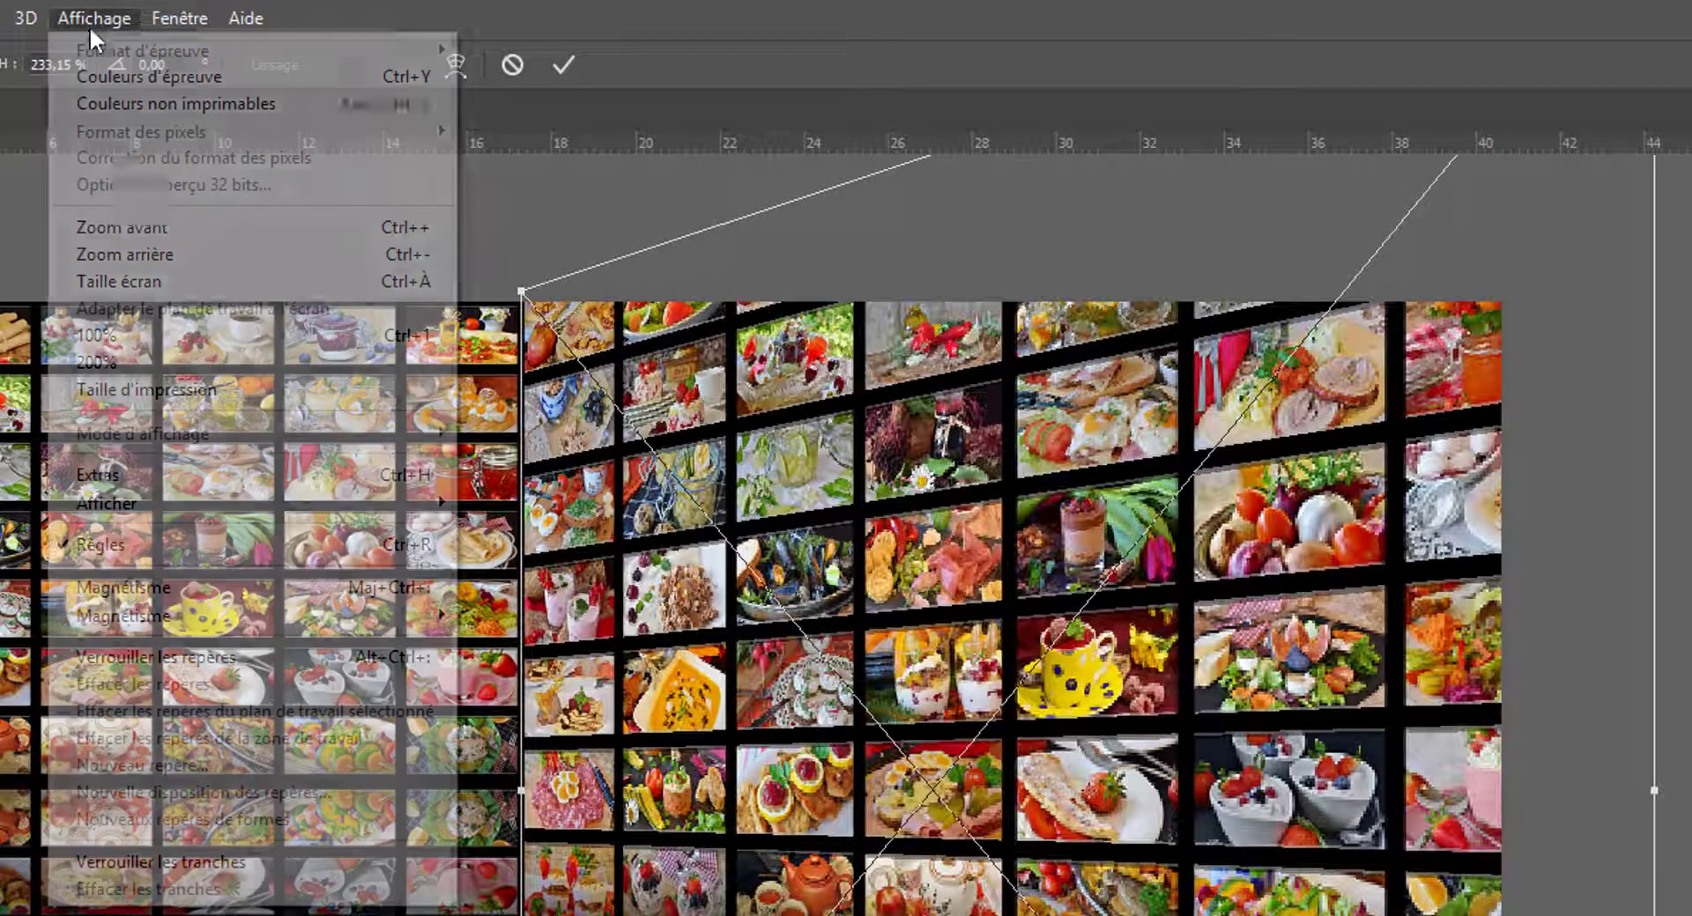
{"action": "left_click", "coordinate": [172, 580]}
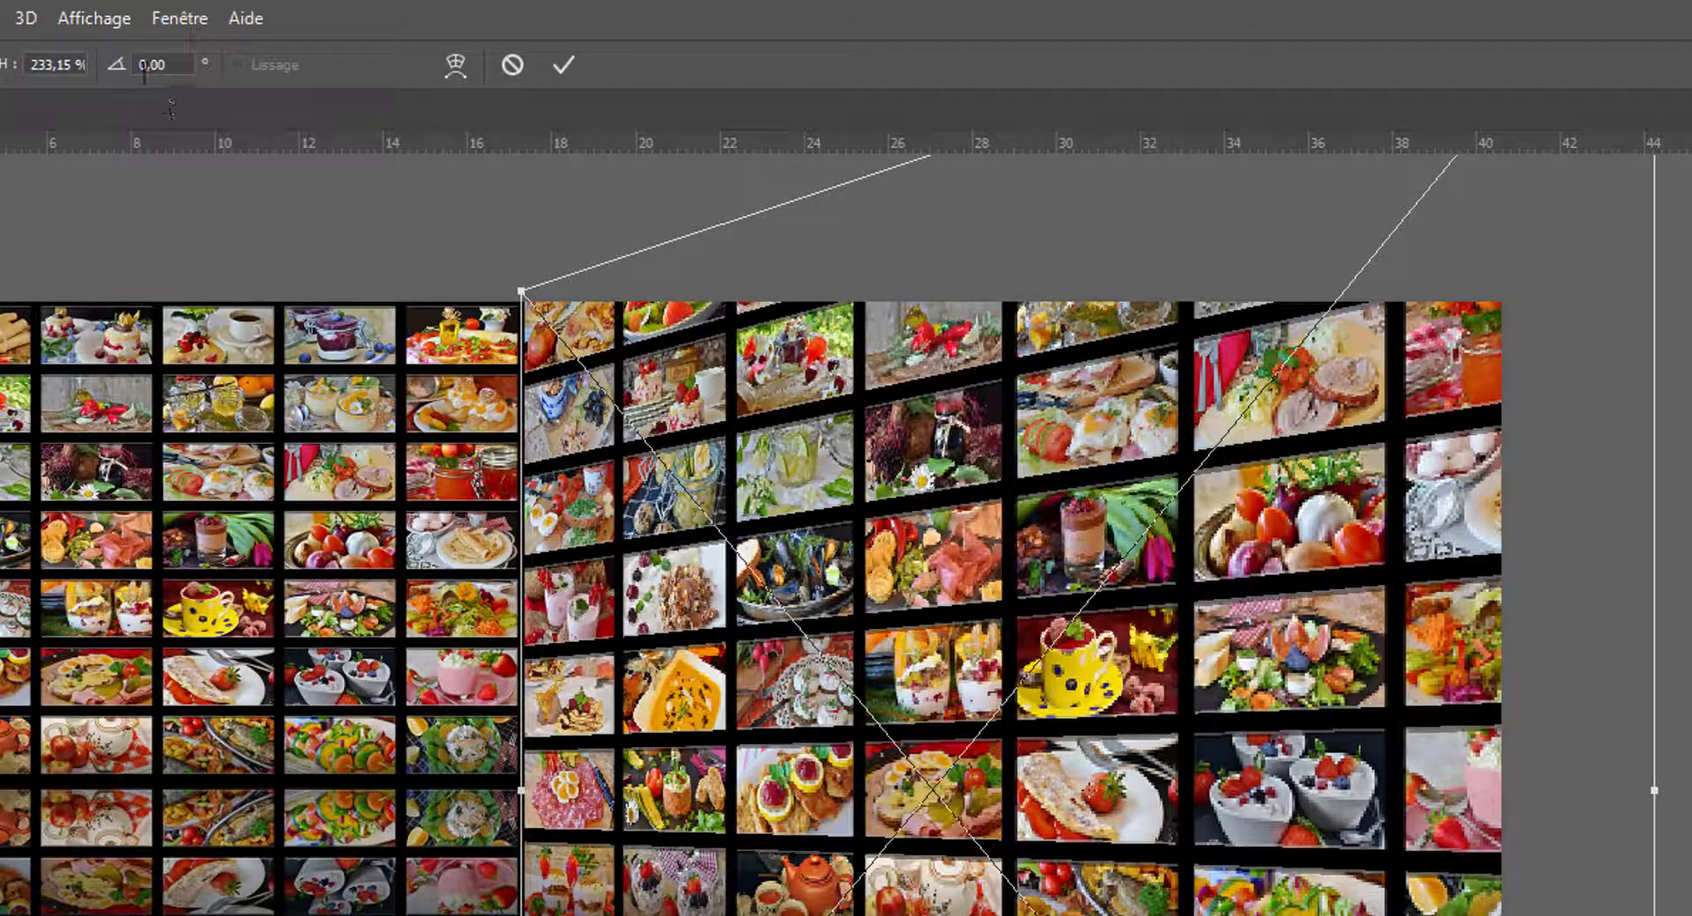
{"action": "left_click", "coordinate": [98, 17]}
{"action": "mouse_move", "coordinate": [118, 619]}
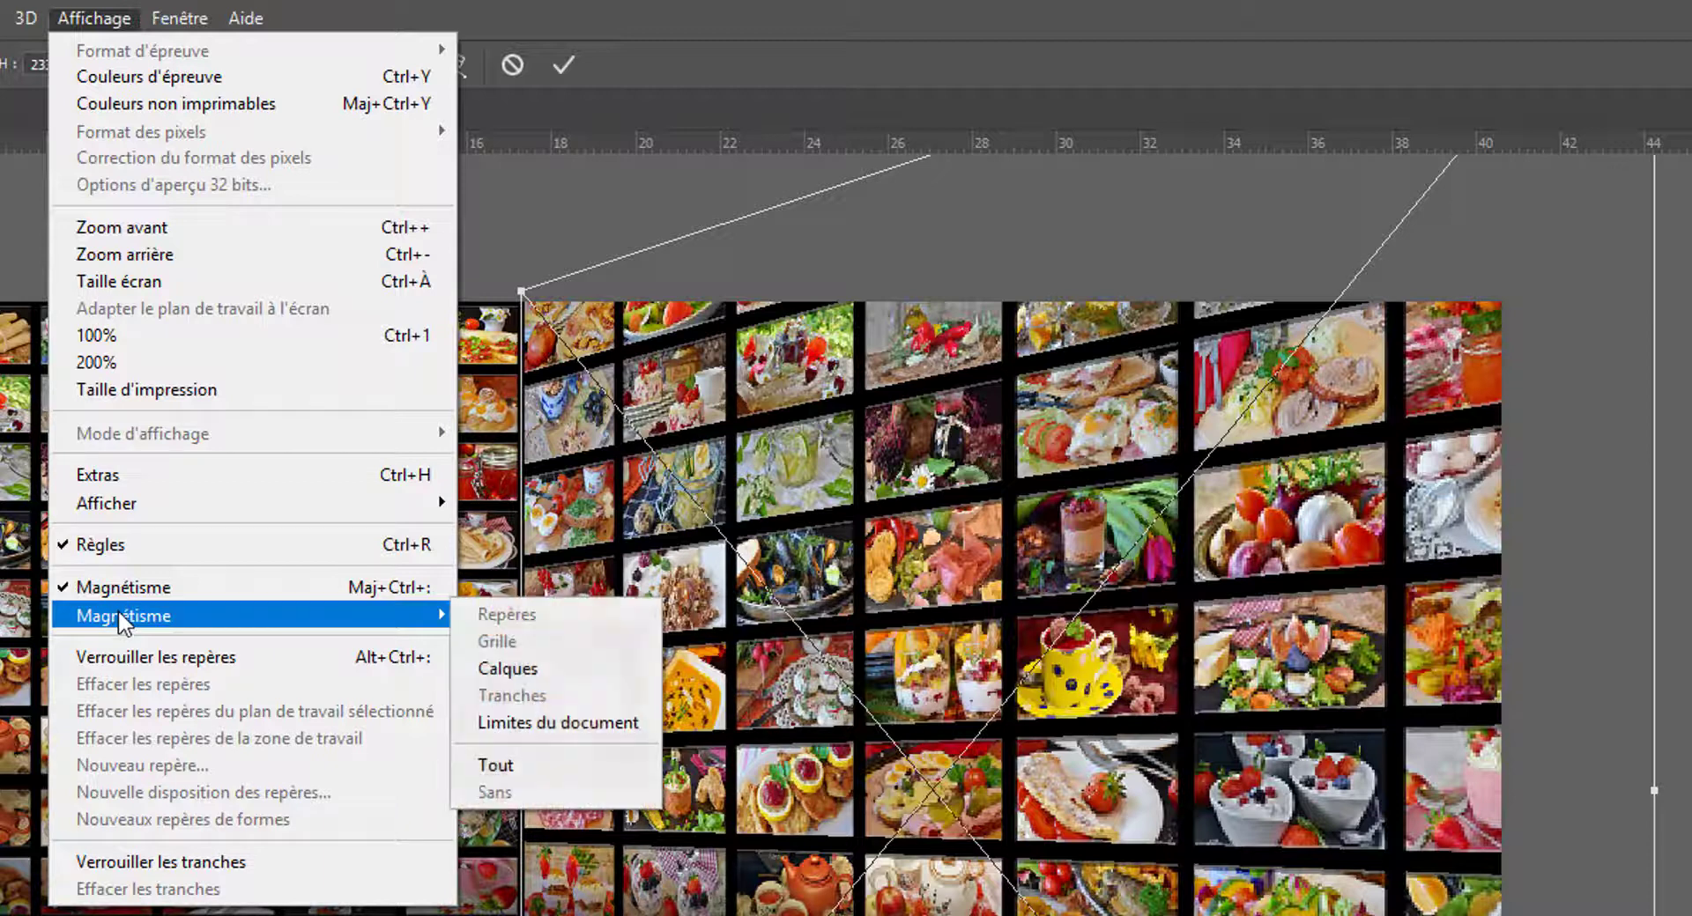
{"action": "left_click", "coordinate": [506, 763]}
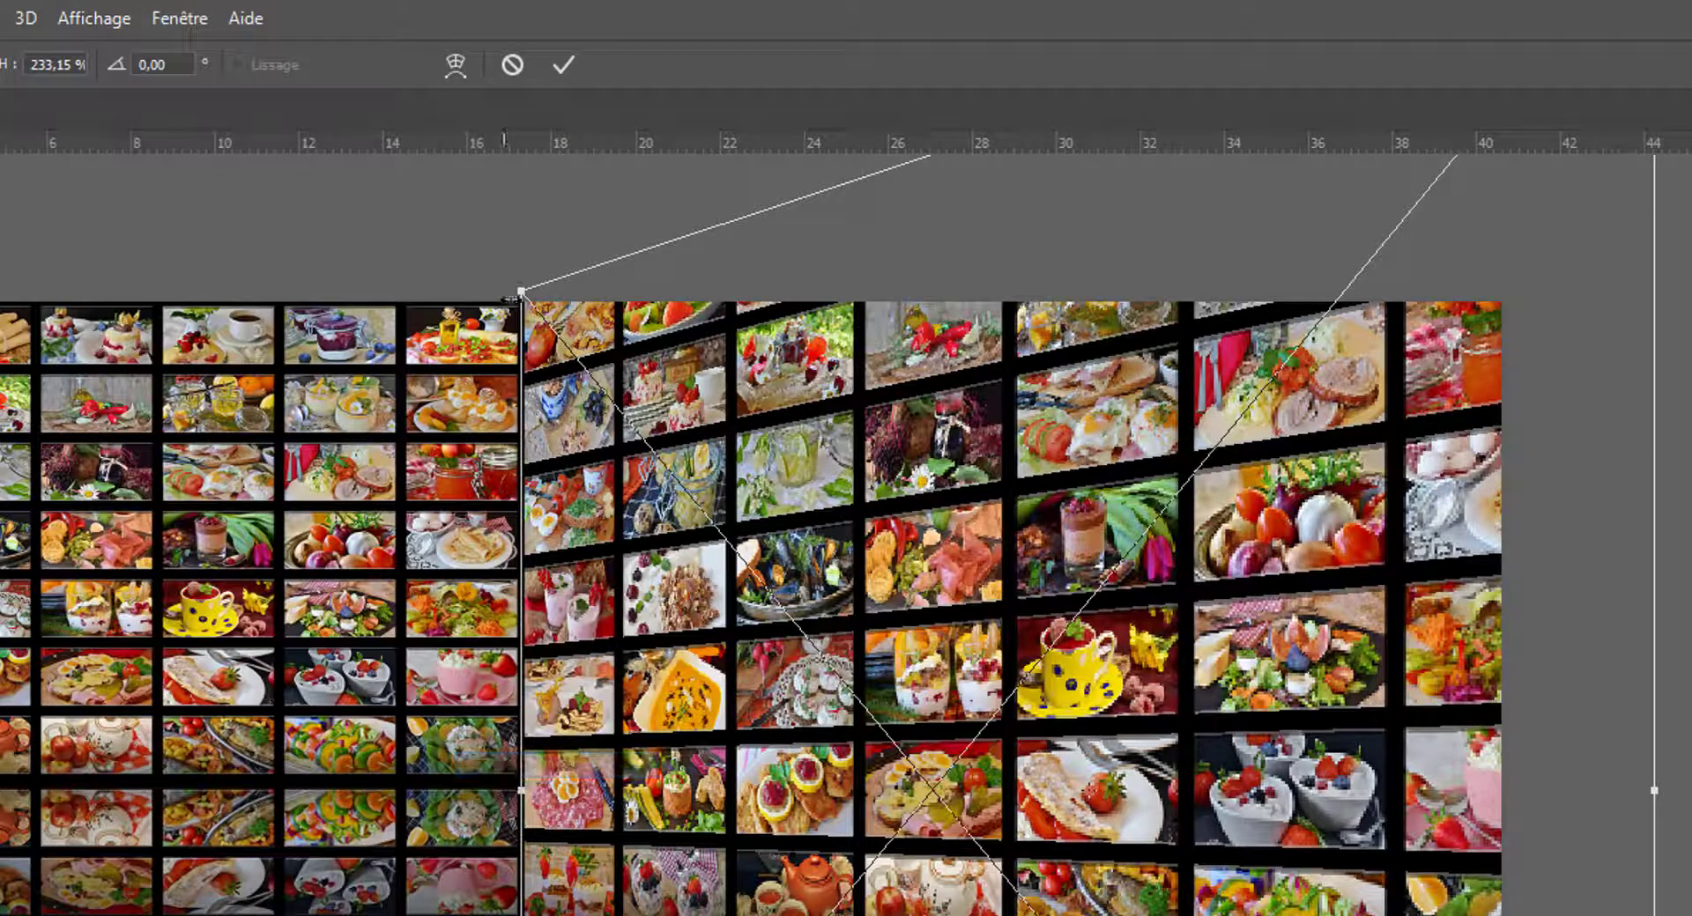
Place horizontal guides at the upper-left and lower-left corners of Groupe 1 copie 2's transform frame, and close the transformation
{"action": "left_click_drag", "start_coordinate": [527, 139], "coordinate": [526, 289]}
{"action": "key", "text": "ctrl+h"}
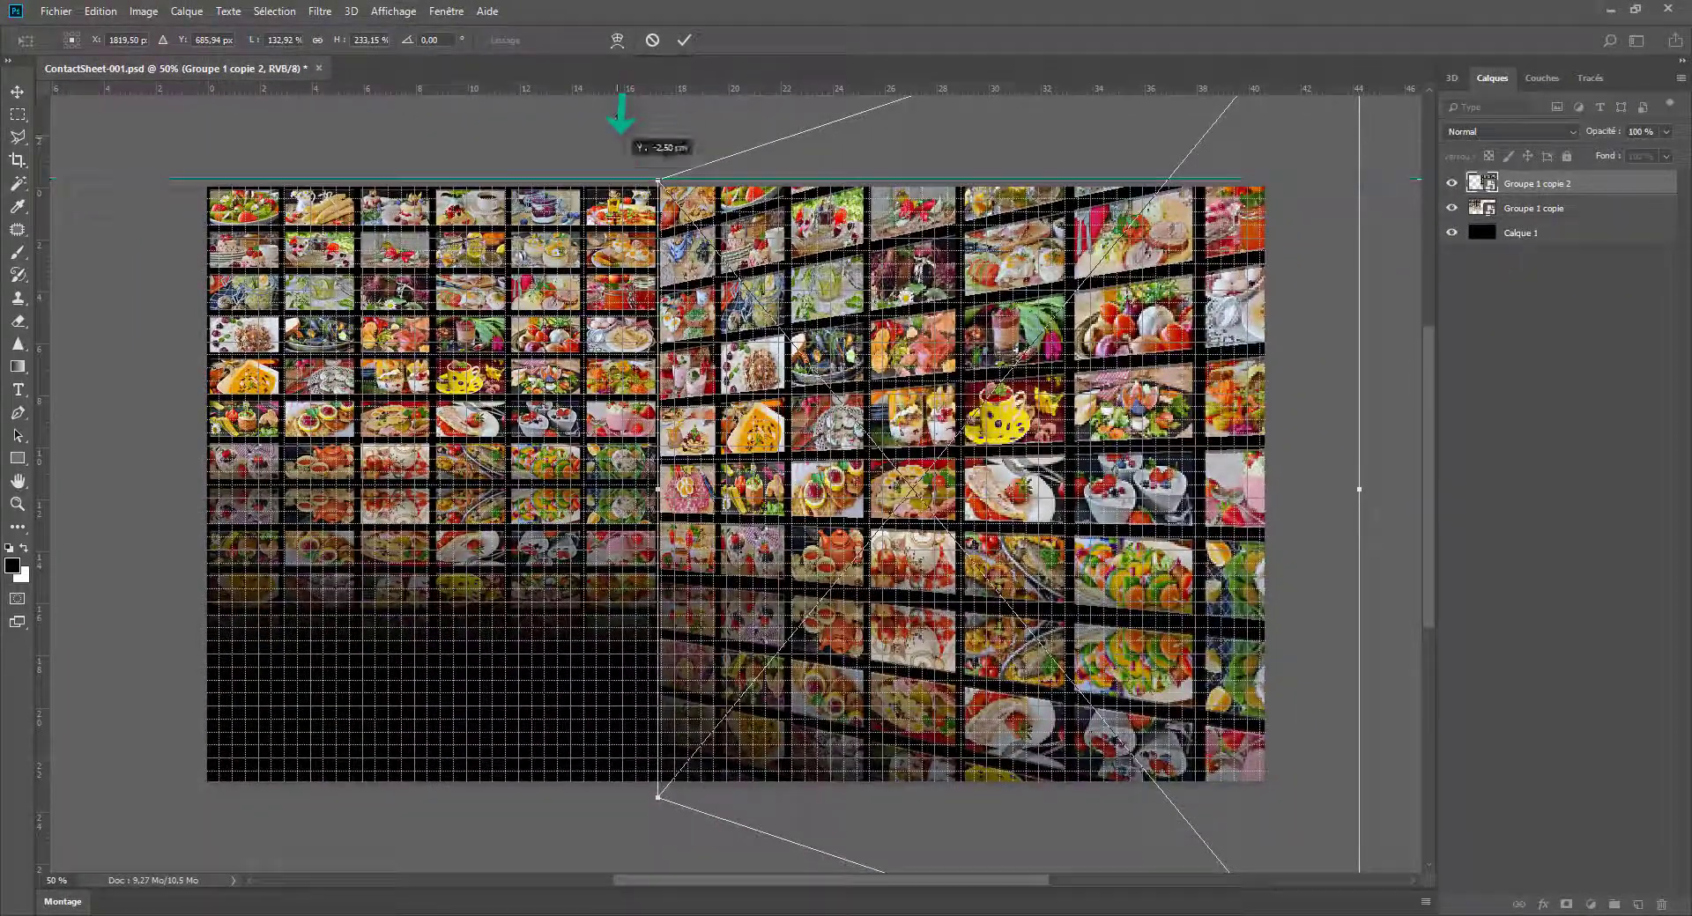
{"action": "left_click_drag", "start_coordinate": [619, 172], "coordinate": [565, 797]}
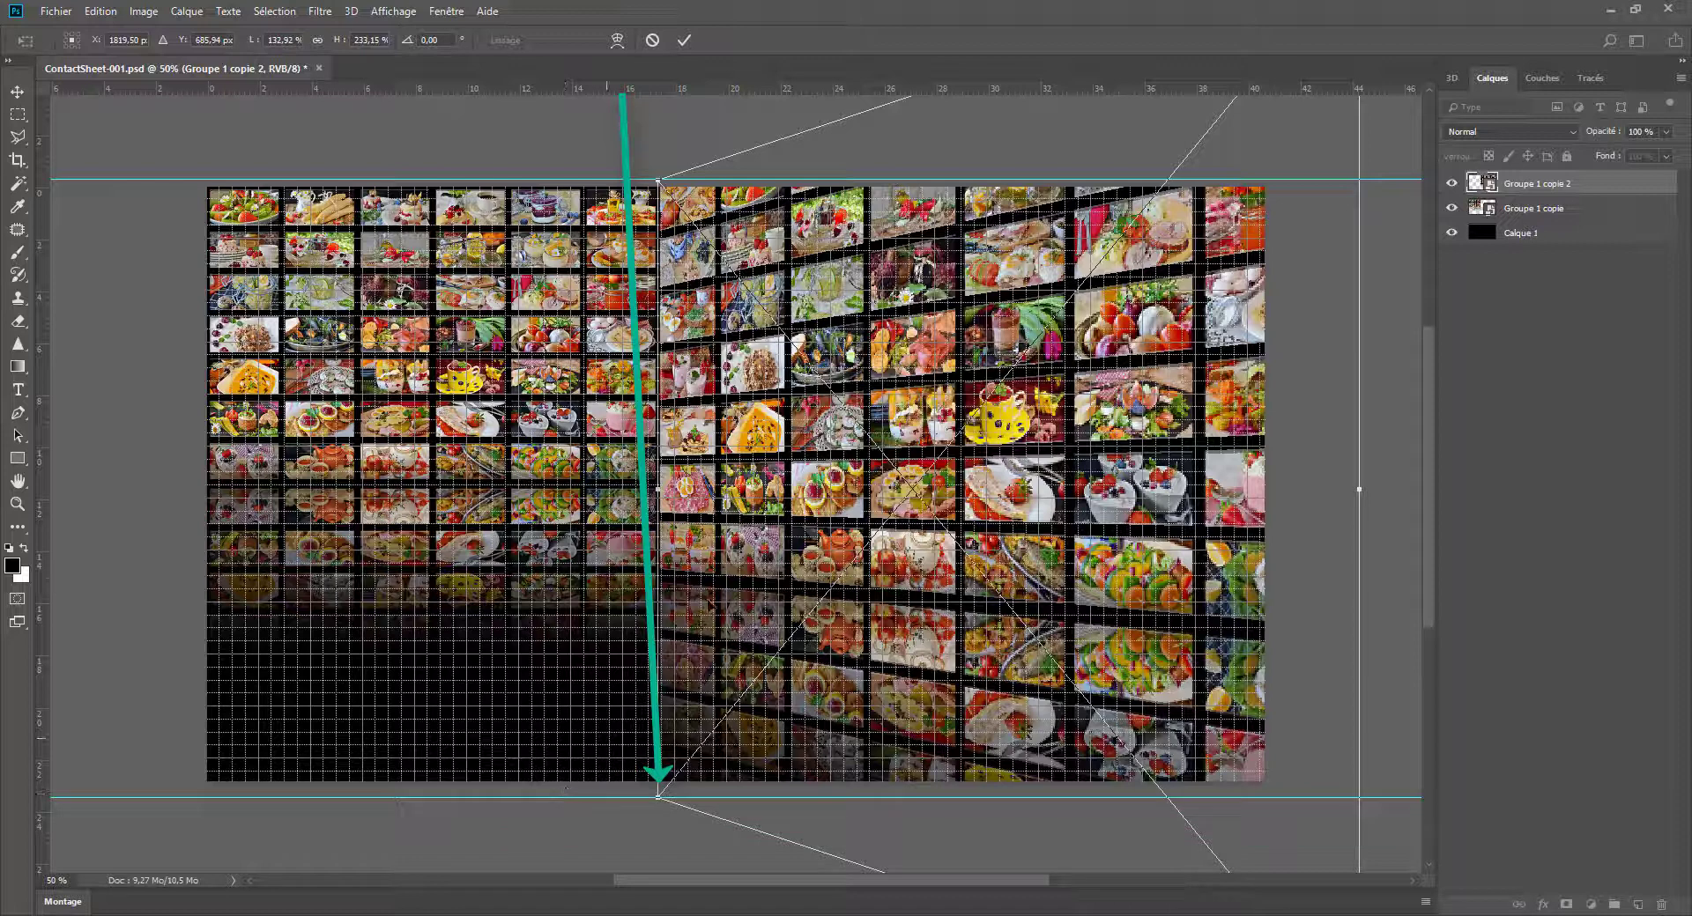
{"action": "left_click", "coordinate": [684, 40]}
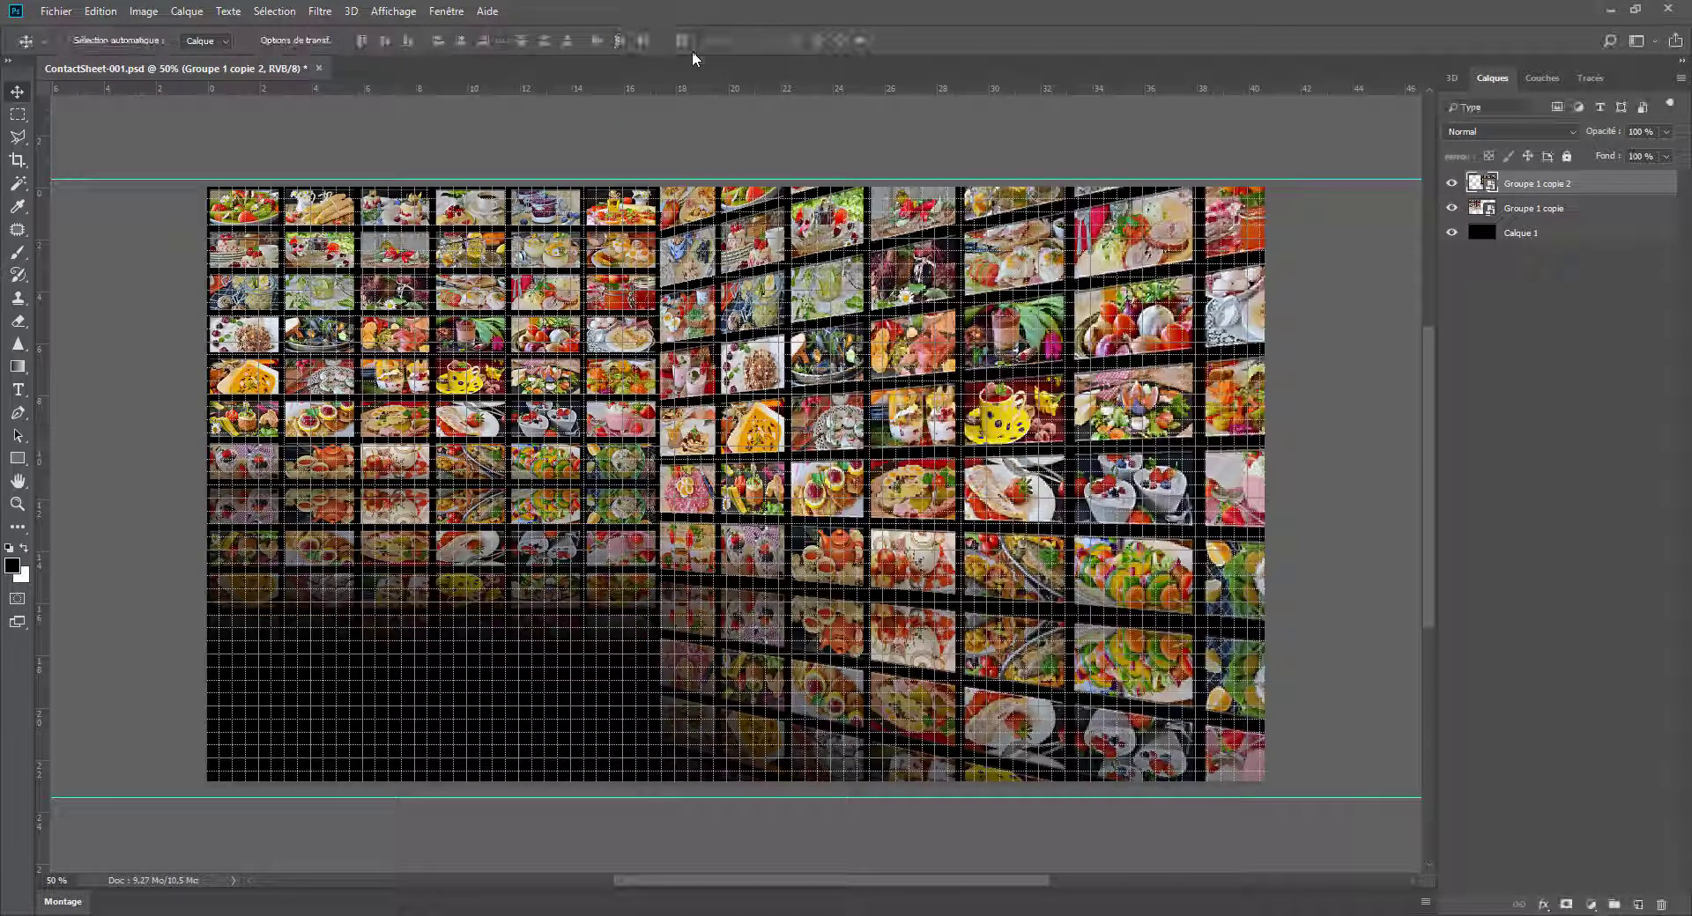
Enlarge Groupe 1 copie proportionally to about 133% so it spans the height between the two horizontal guides, and apply the transformation
{"action": "left_click", "coordinate": [1551, 211]}
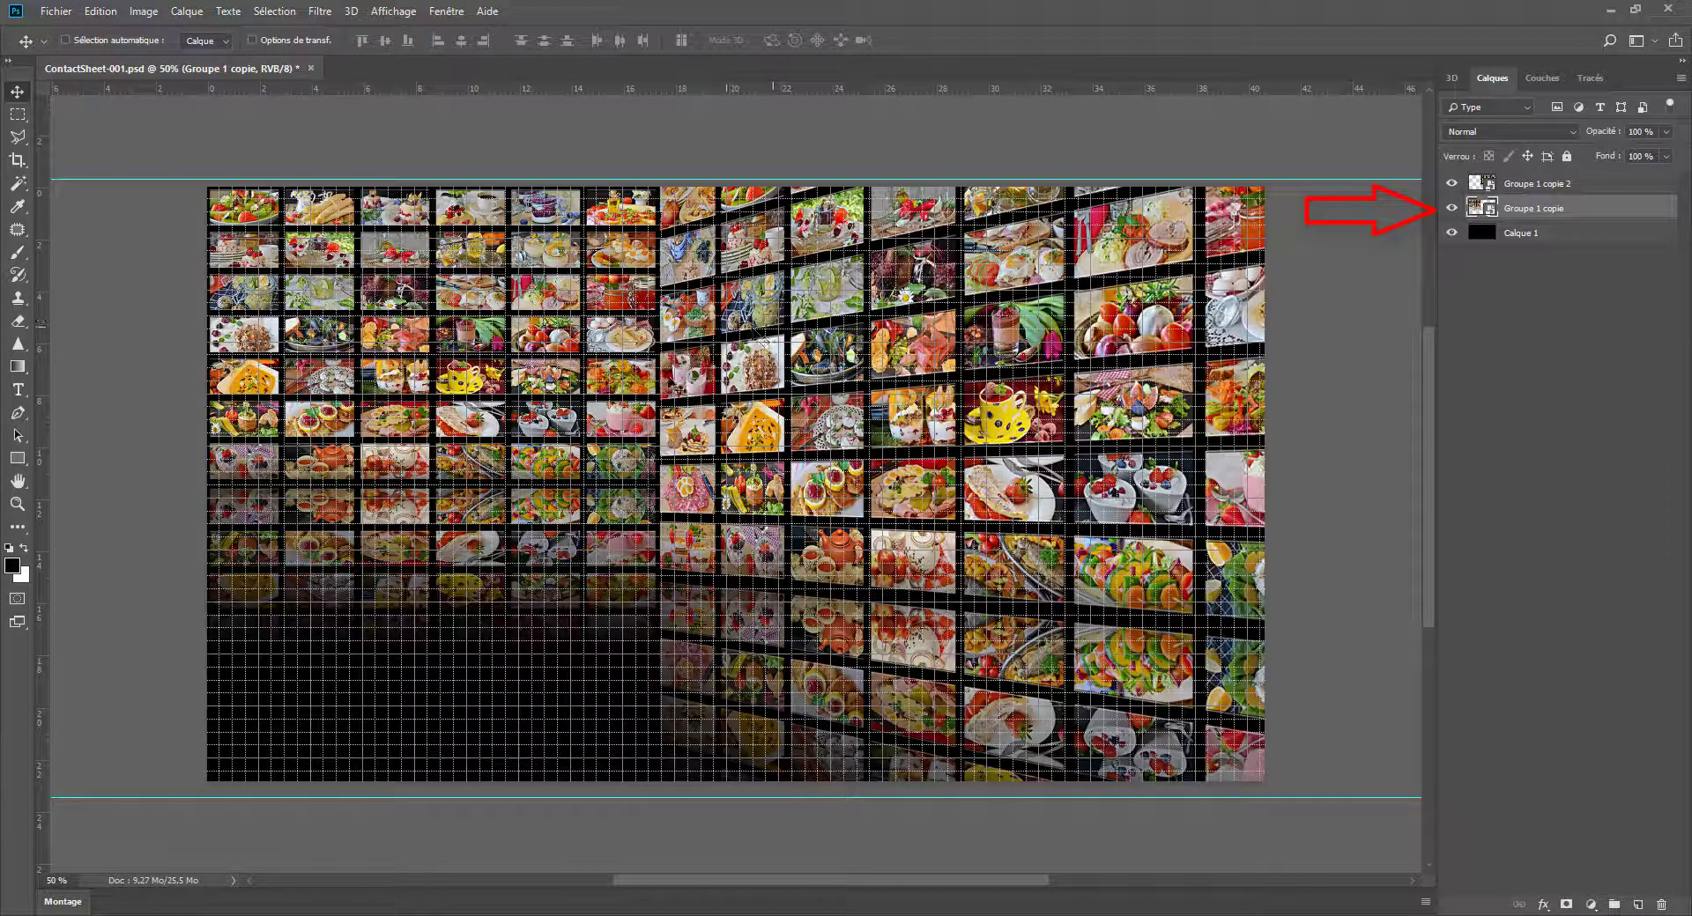
{"action": "key", "text": "ctrl+t"}
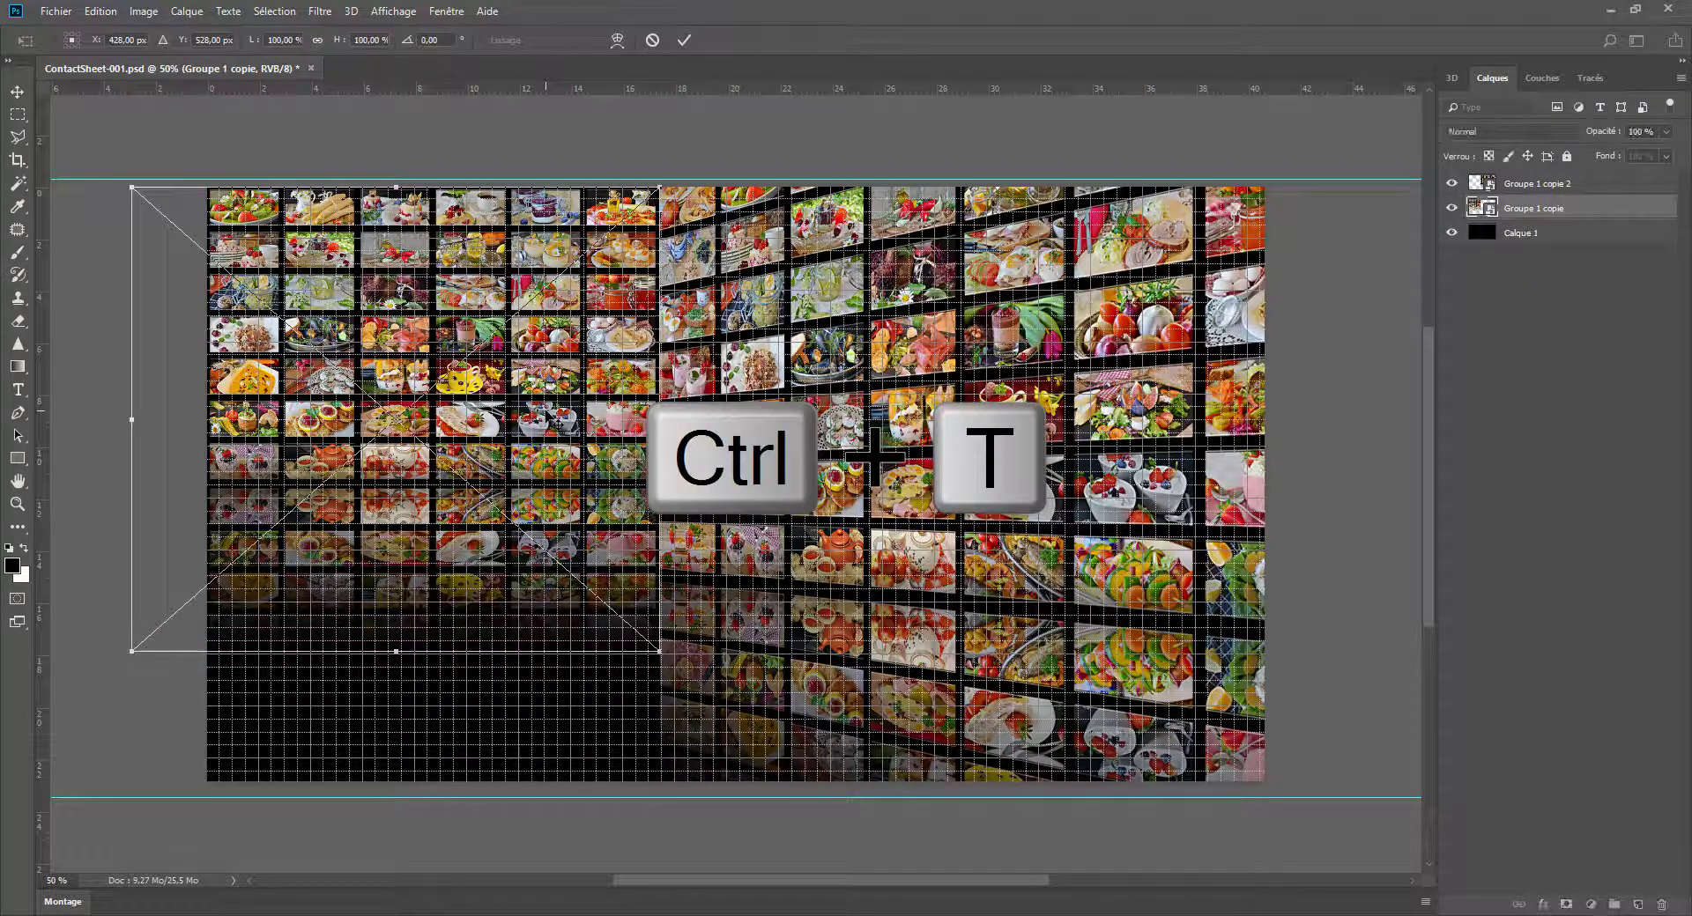
{"action": "key", "text": "shift"}
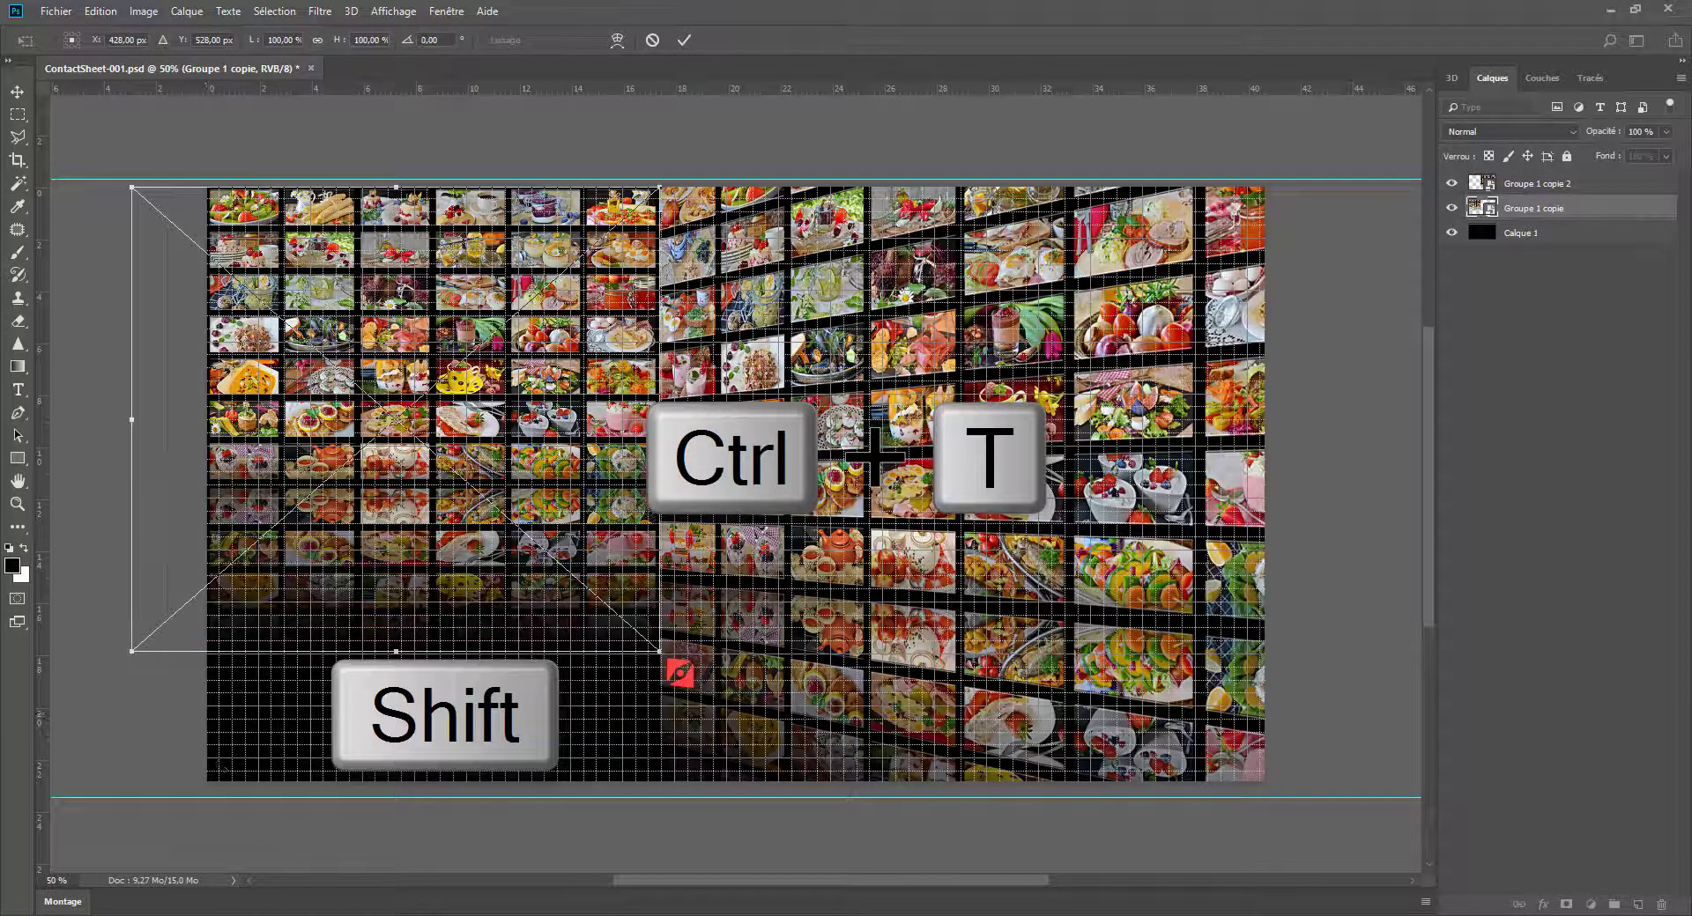
{"action": "left_click_drag", "start_coordinate": [679, 673], "coordinate": [811, 808]}
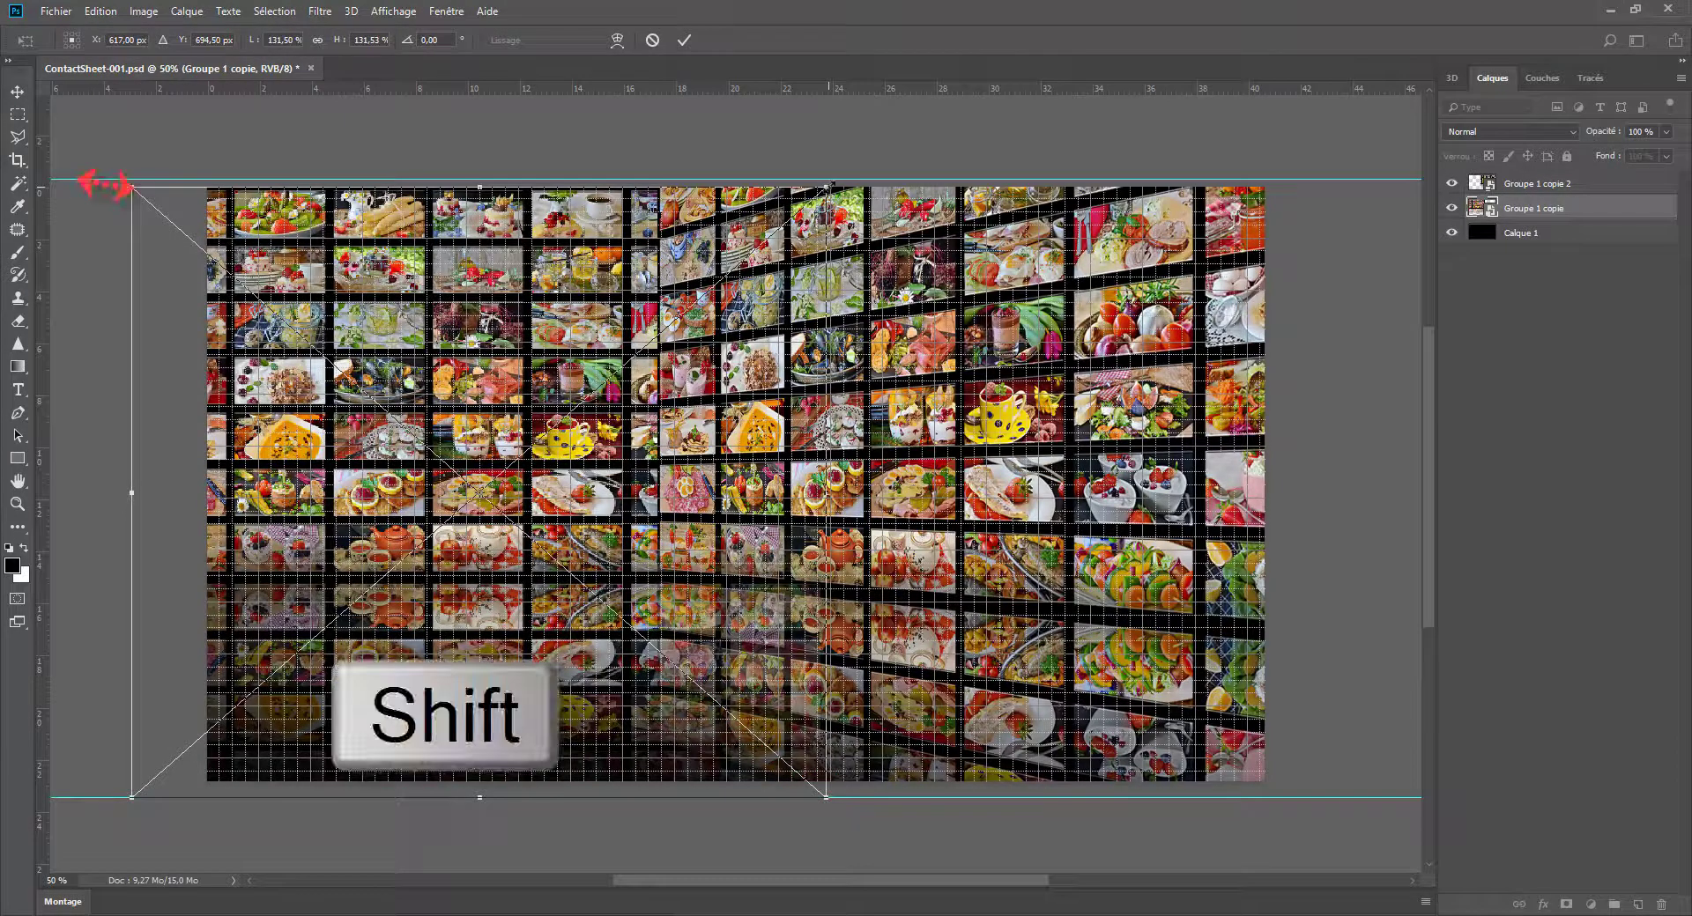
{"action": "left_click_drag", "start_coordinate": [826, 188], "coordinate": [839, 179]}
{"action": "left_click", "coordinate": [685, 40]}
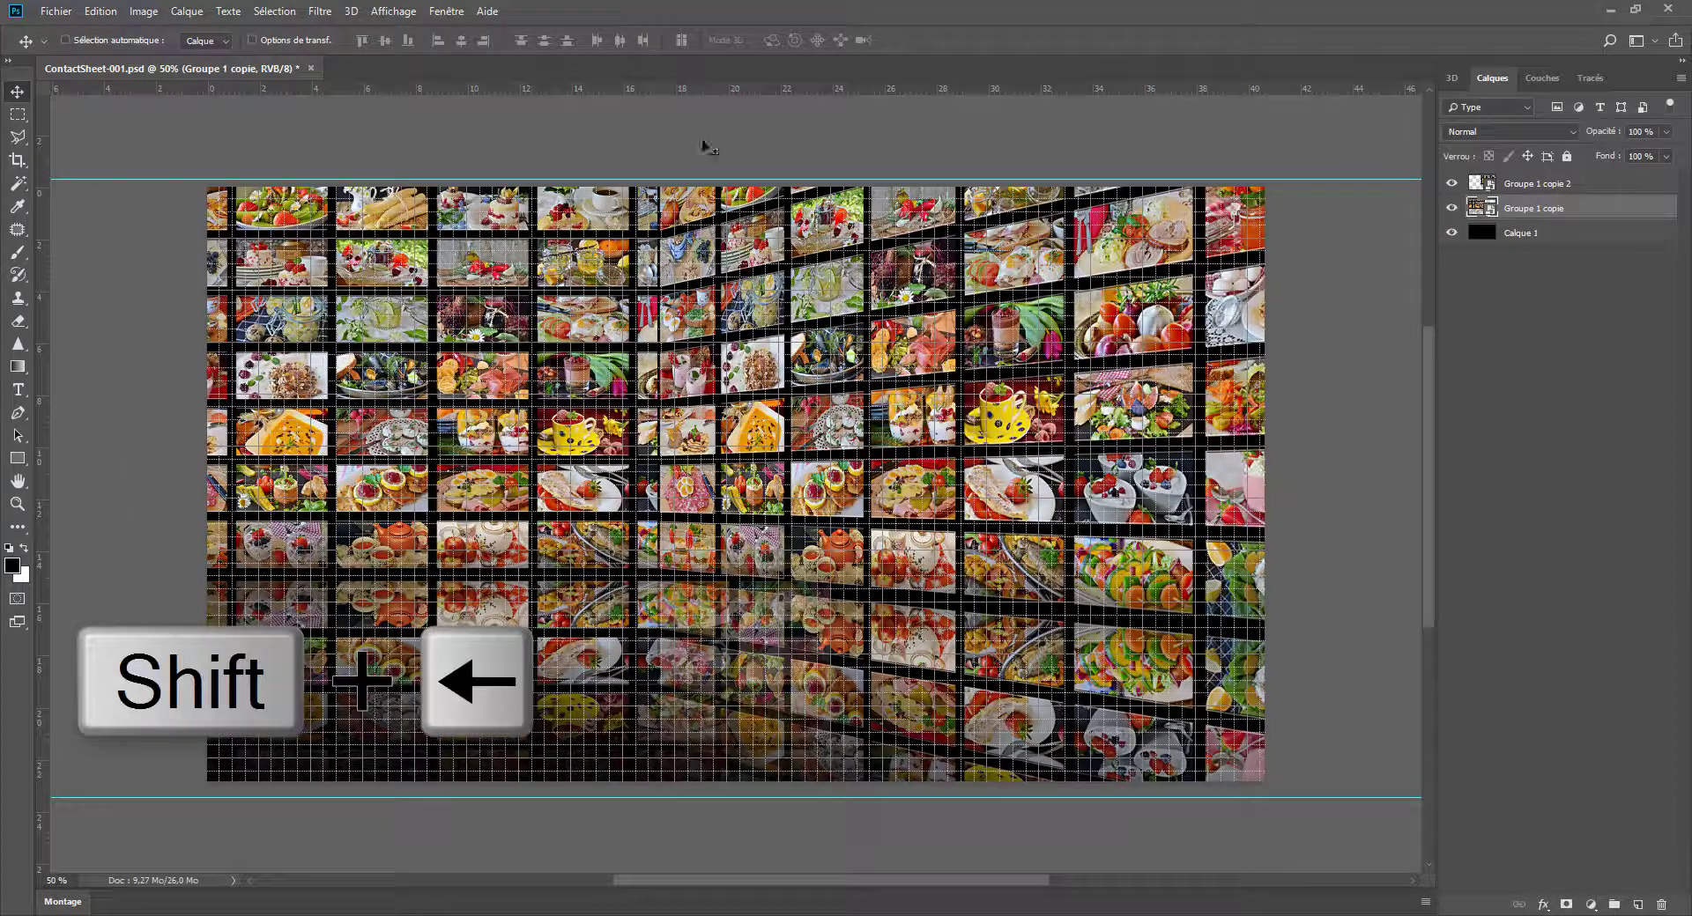
Move the enlarged Groupe 1 copie straight left until its right edge meets the perspective wall, and hide the guides and grid
{"action": "key", "text": "shift+Left"}
{"action": "key", "text": "shift+Left"}
{"action": "key", "text": "shift+Left"}
{"action": "key", "text": "shift+Left"}
{"action": "key", "text": "shift+Left"}
{"action": "key", "text": "shift+Left"}
{"action": "key", "text": "shift+Left"}
{"action": "key", "text": "shift+Left"}
{"action": "key", "text": "shift+Left"}
{"action": "key", "text": "shift+Left"}
{"action": "key", "text": "shift+Left"}
{"action": "key", "text": "shift+Left"}
{"action": "key", "text": "shift+Left"}
{"action": "key", "text": "shift+Left"}
{"action": "key", "text": "shift+Left"}
{"action": "key", "text": "shift+Left"}
{"action": "key", "text": "shift+Left"}
{"action": "key", "text": "shift+Left"}
{"action": "key", "text": "shift+Left"}
{"action": "key", "text": "shift+Left"}
{"action": "key", "text": "shift+Left"}
{"action": "key", "text": "shift+Left"}
{"action": "key", "text": "shift+Left"}
{"action": "key", "text": "shift+Left"}
{"action": "key", "text": "shift+Left"}
{"action": "key", "text": "shift+Left"}
{"action": "key", "text": "shift+Left"}
{"action": "key", "text": "shift+Left"}
{"action": "key", "text": "shift+Left"}
{"action": "key", "text": "shift+Left"}
{"action": "key", "text": "shift+Left"}
{"action": "key", "text": "shift+Left"}
{"action": "key", "text": "shift+Left"}
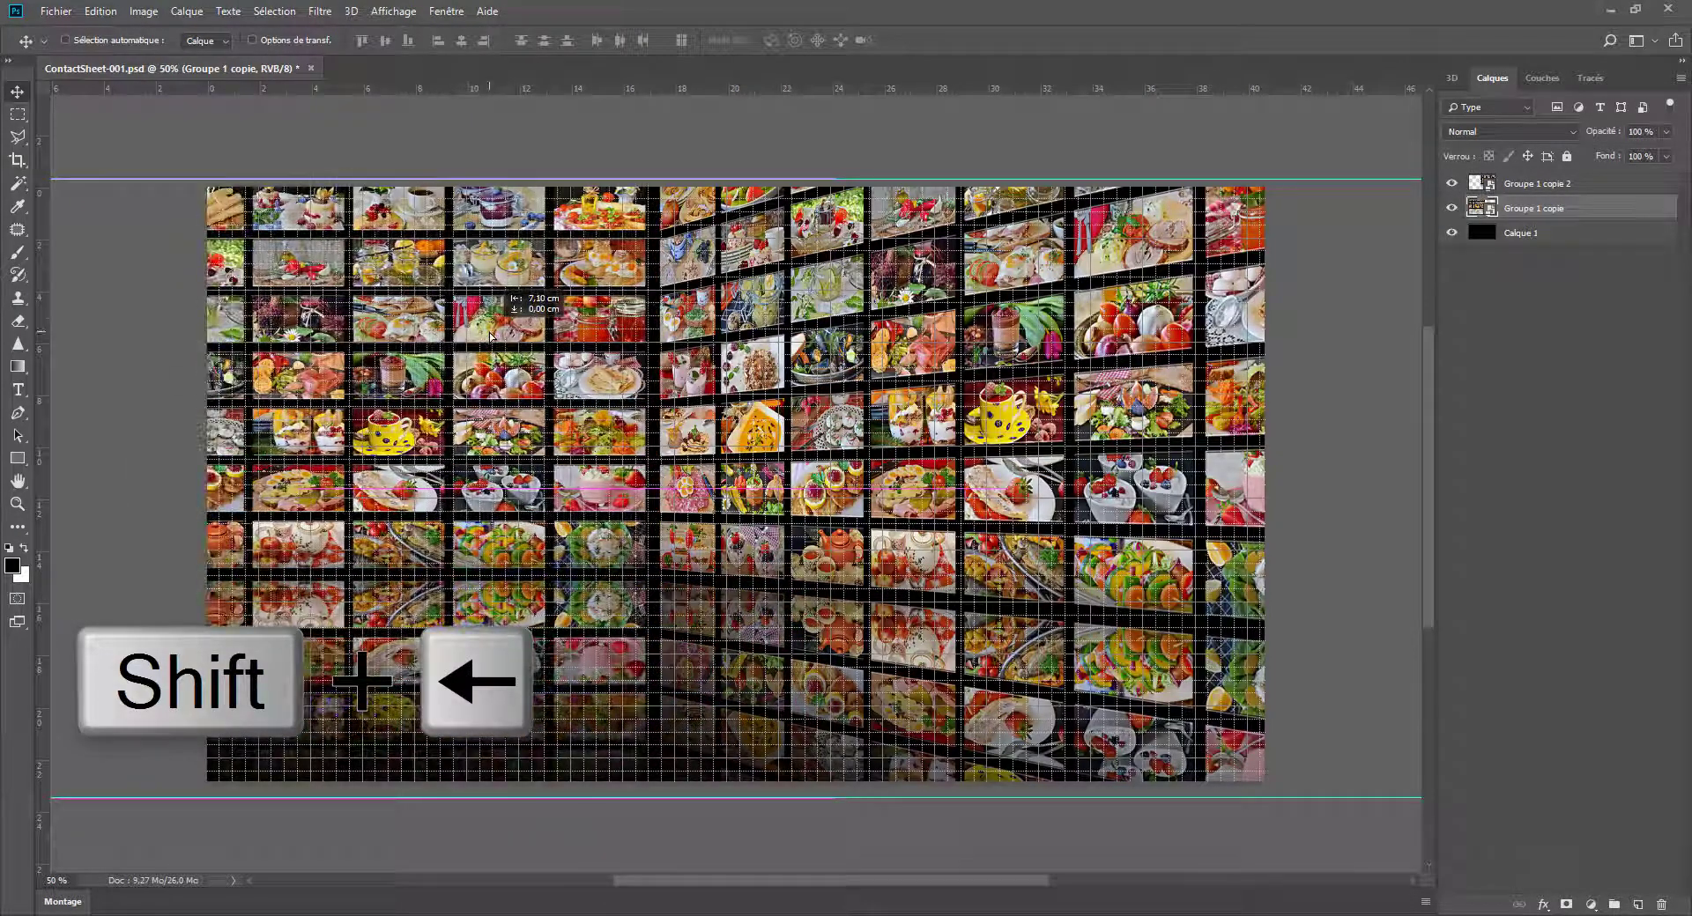
{"action": "key", "text": "ctrl+h"}
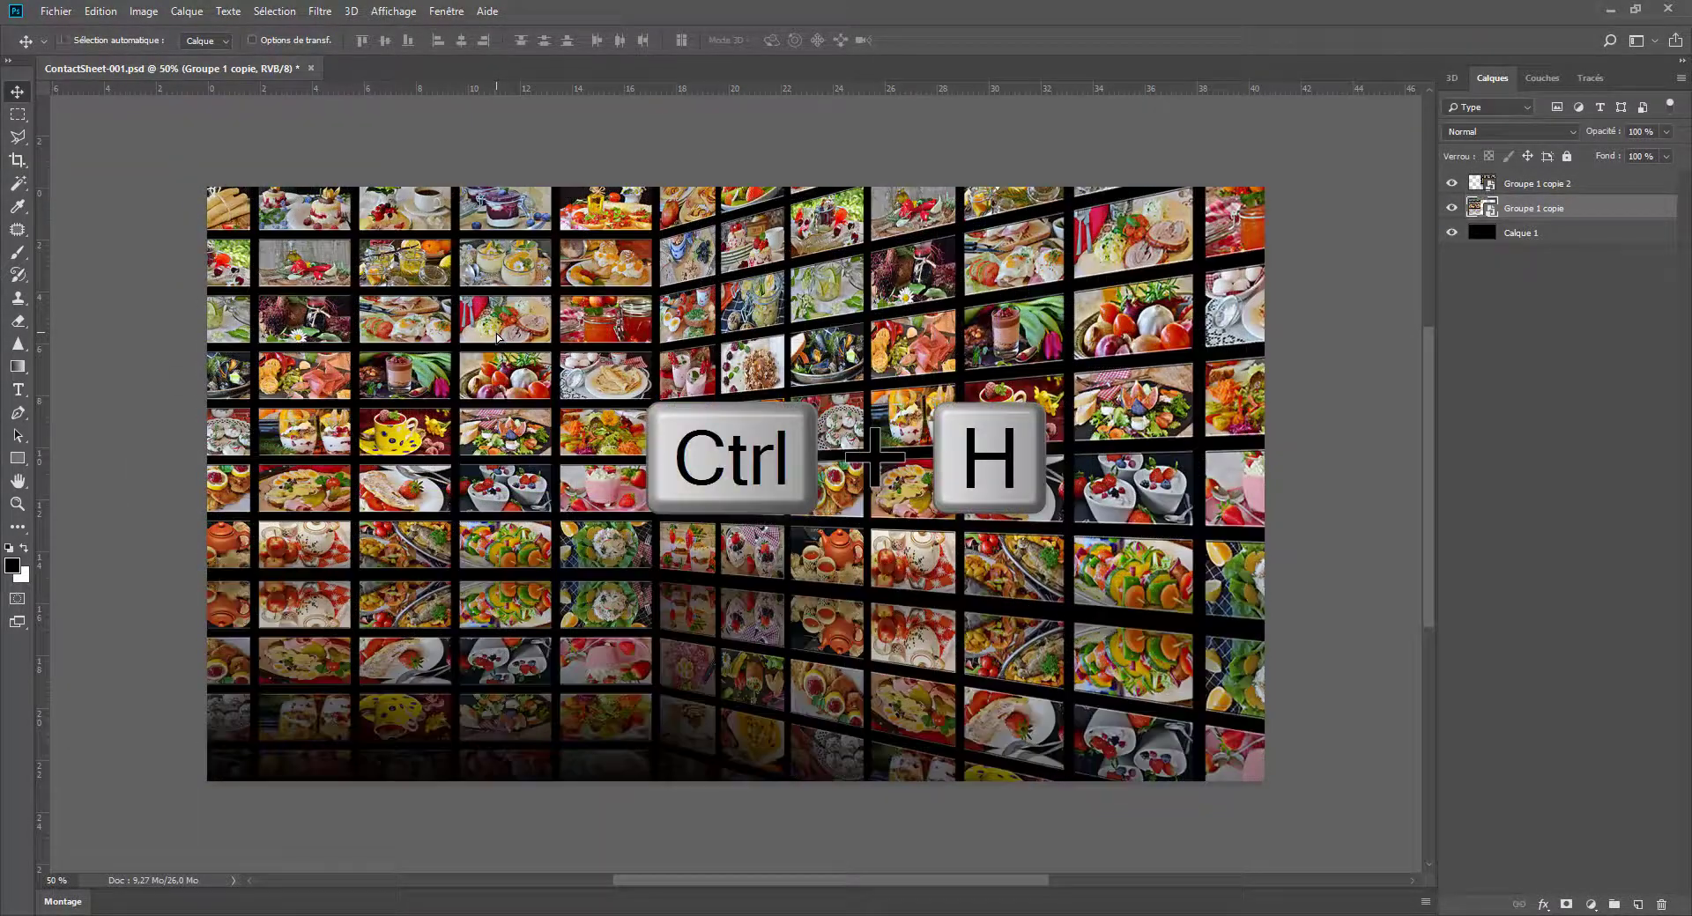
Distort Groupe 1 copie in perspective, stretching its left side symmetrically to about 187% height, and apply the transformation
{"action": "scroll", "coordinate": [516, 400], "scroll_direction": "down", "scroll_amount": 3}
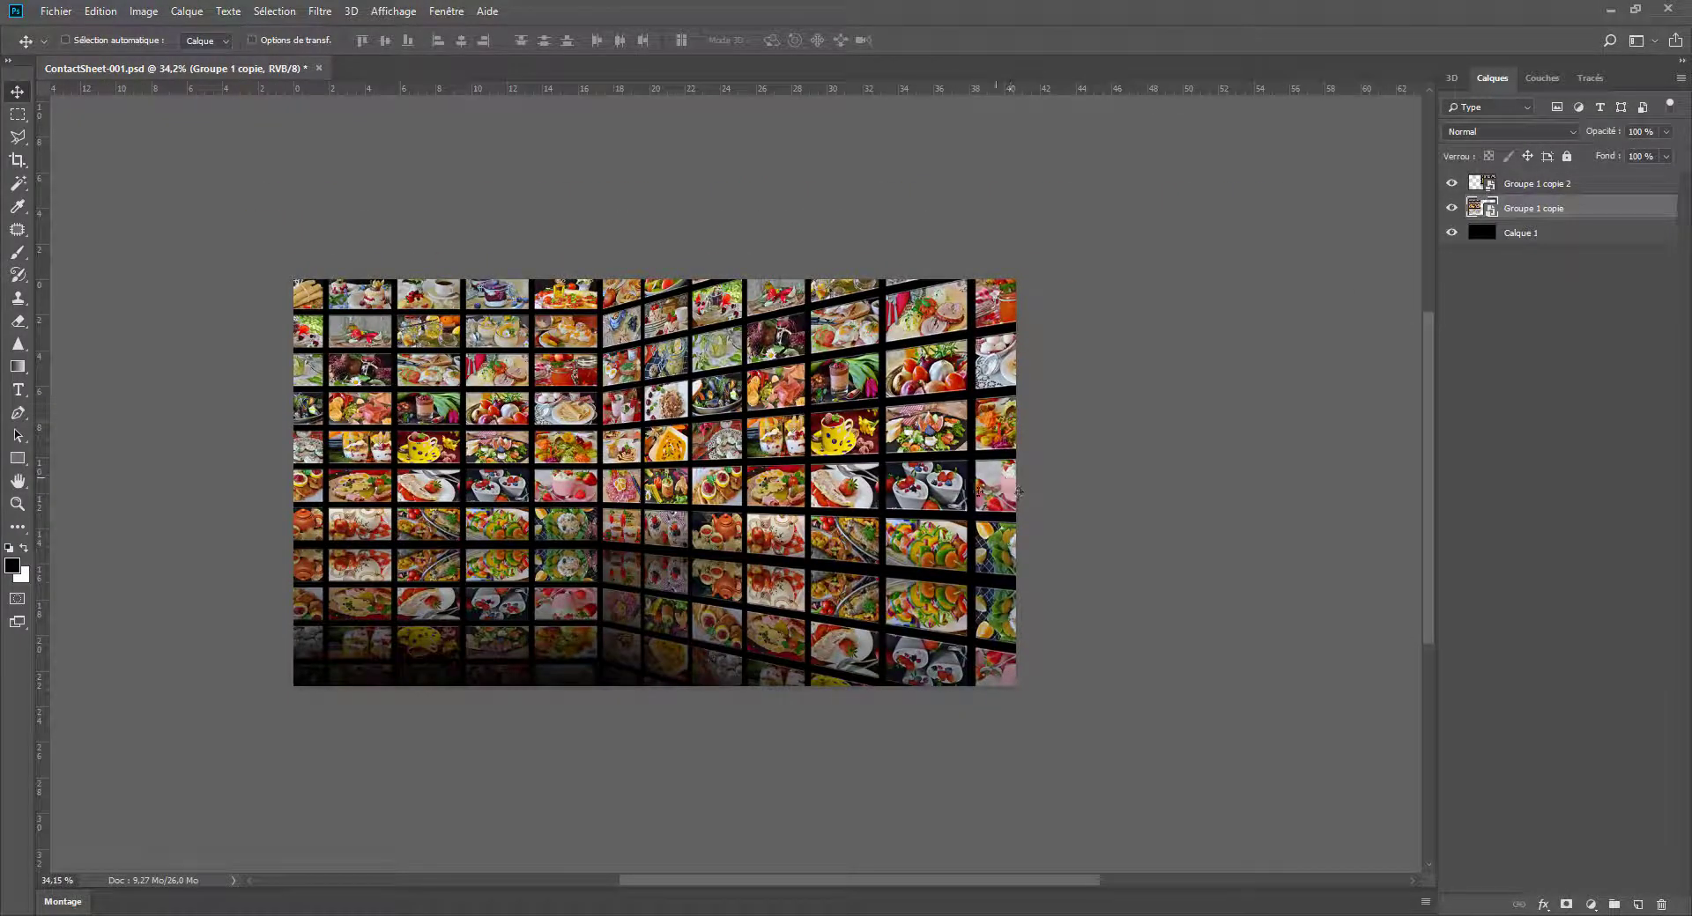
{"action": "key", "text": "ctrl+t"}
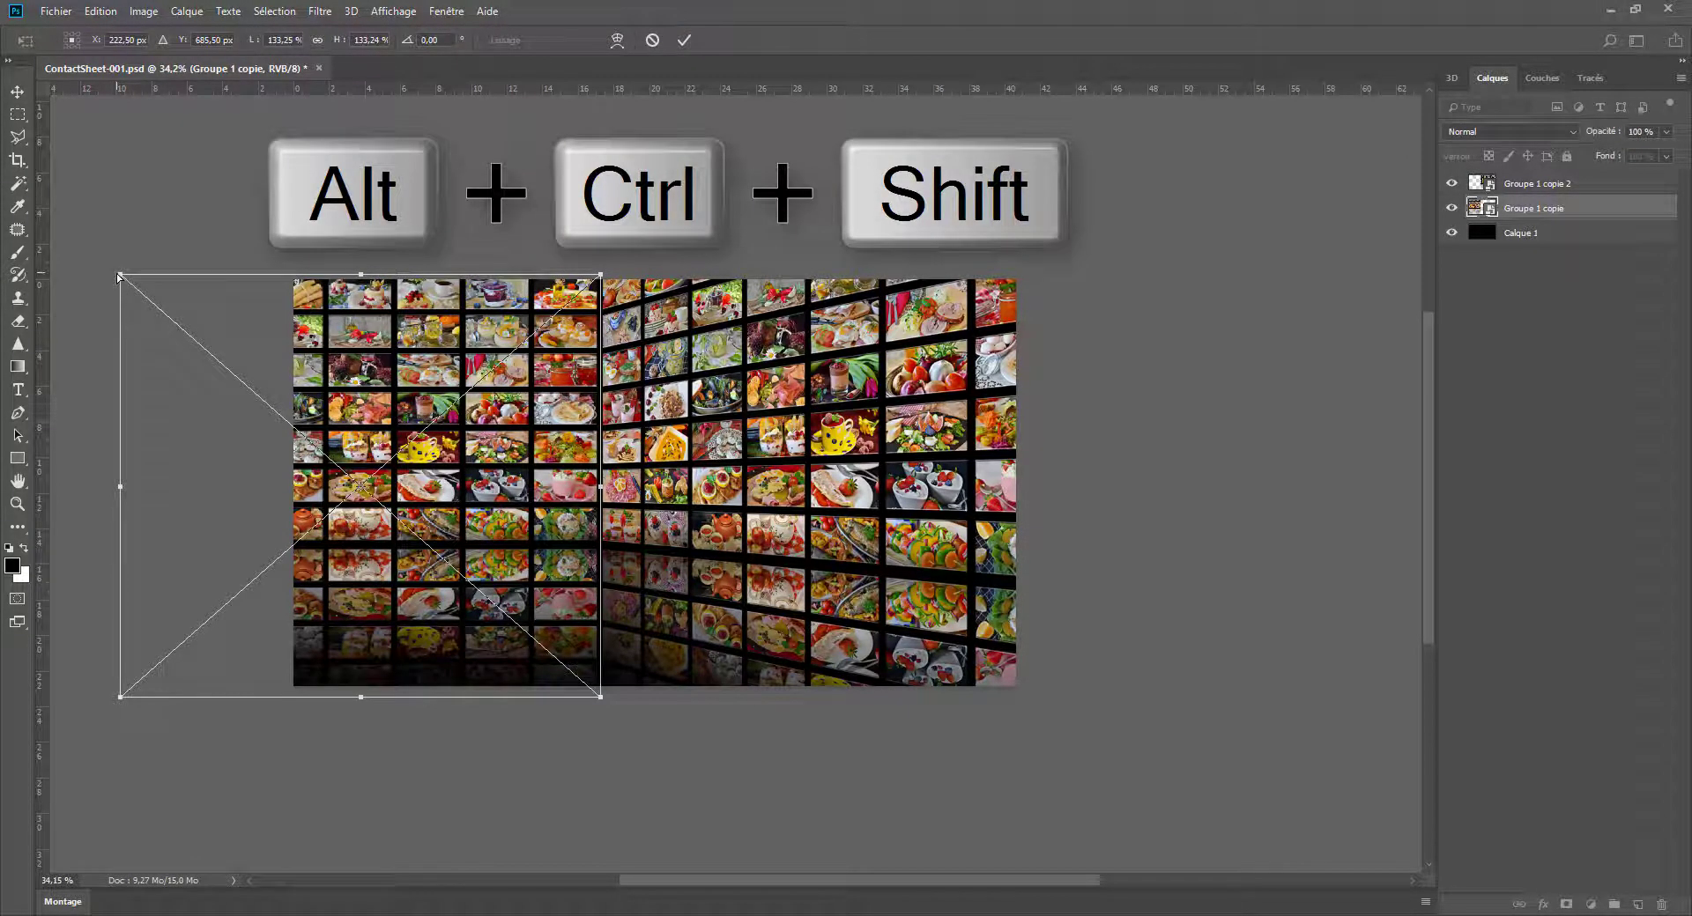
{"action": "left_click_drag", "start_coordinate": [120, 277], "coordinate": [167, 190]}
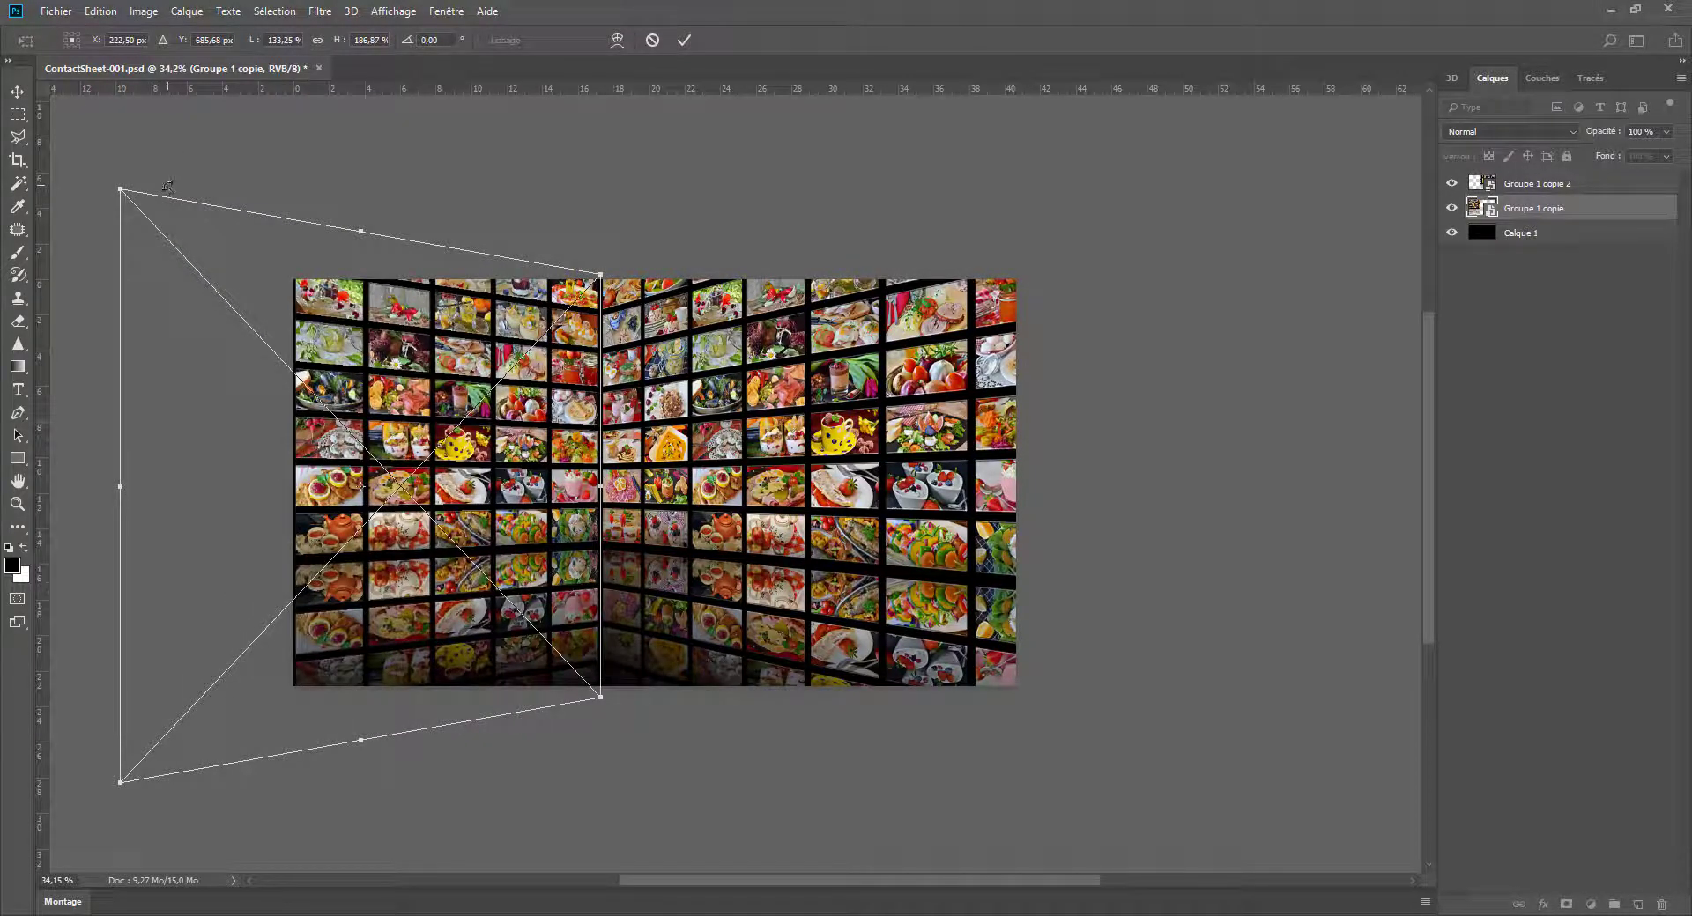
{"action": "left_click", "coordinate": [684, 40]}
{"action": "key", "text": "ctrl+0"}
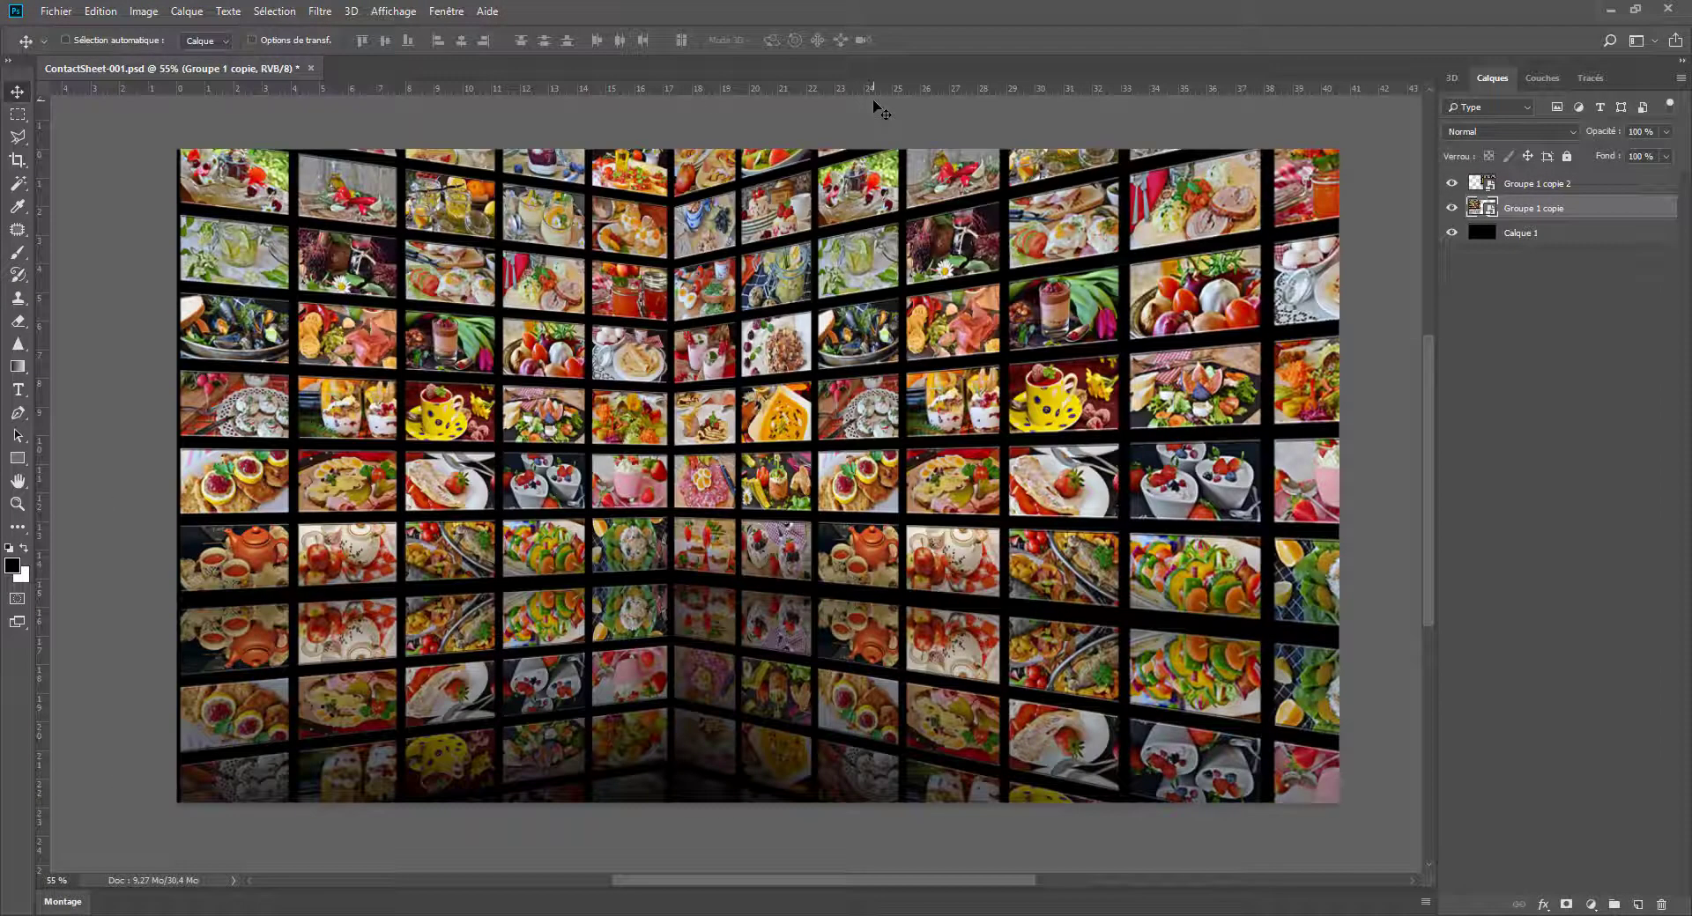